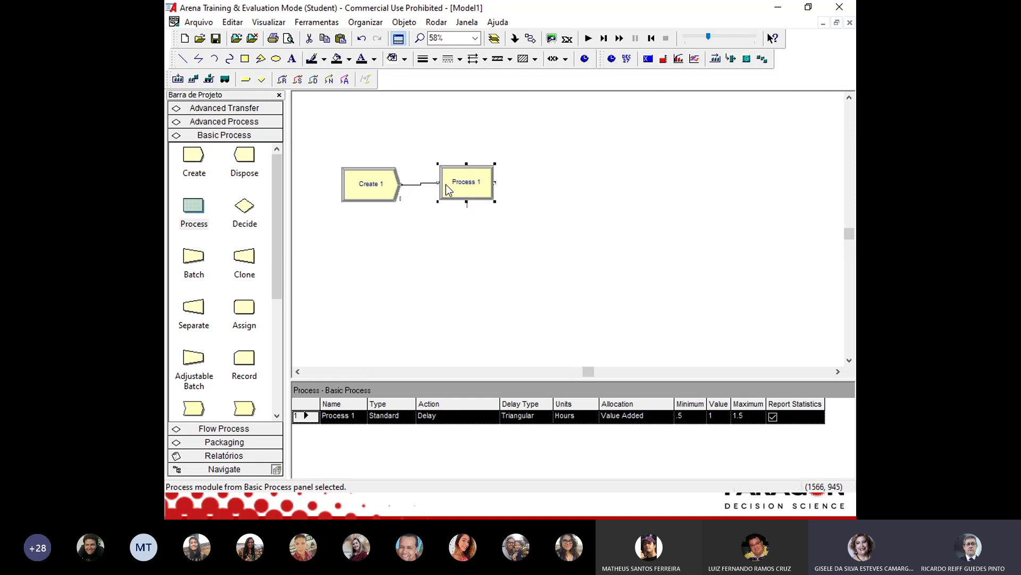
Add a second Process module after Process 1 and a Dispose module at the end of the flow
left_click_drag(194, 207, 526, 183)
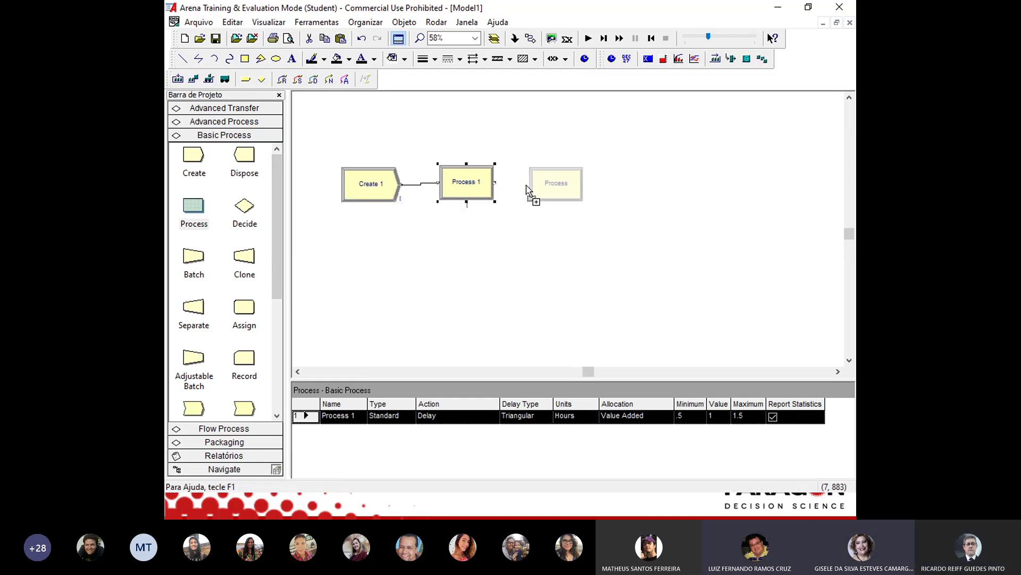
left_click(202, 209)
left_click_drag(245, 155, 619, 183)
Align the Create, Process 1, Process 2 and Dispose modules in one horizontal row with straight connections
left_click(459, 186)
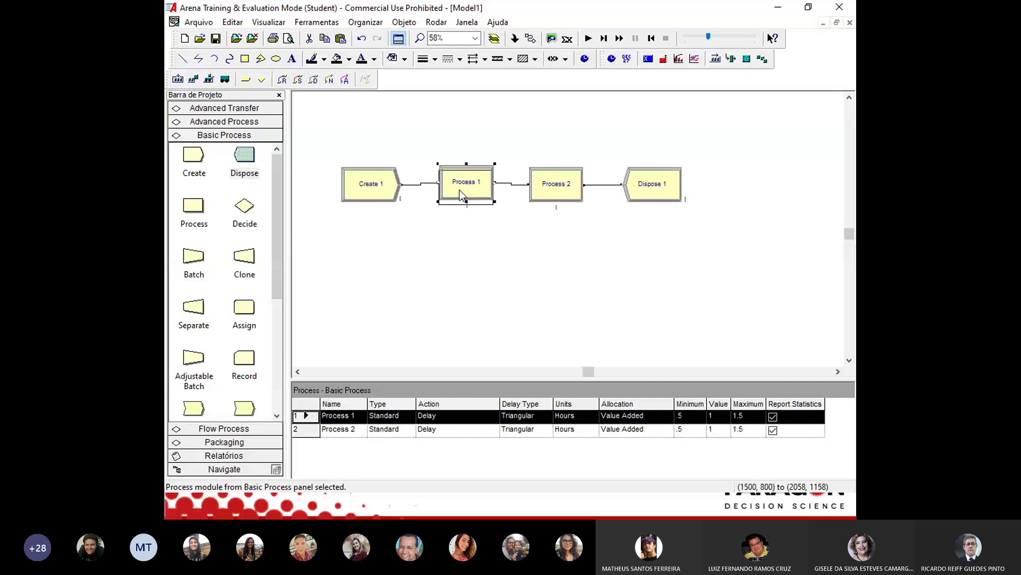
left_click_drag(461, 194, 460, 199)
left_click(390, 190)
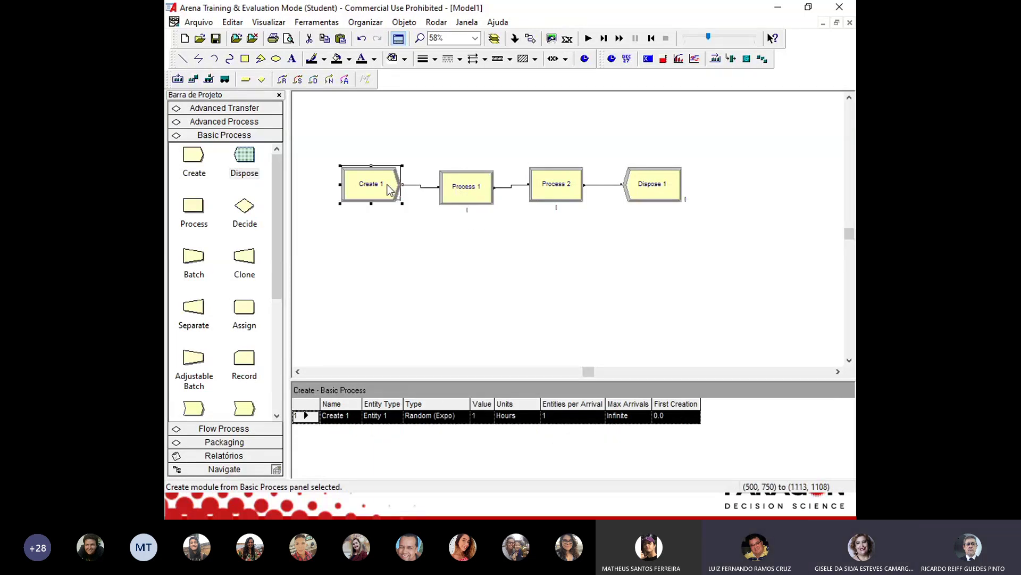
left_click_drag(390, 189, 390, 192)
left_click(551, 191)
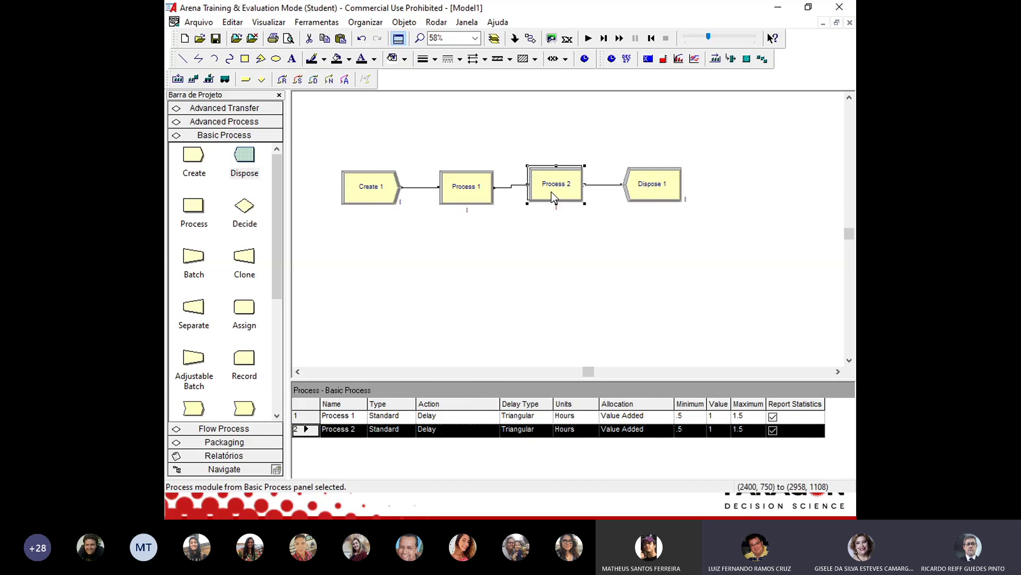
left_click_drag(551, 191, 551, 195)
left_click(654, 198)
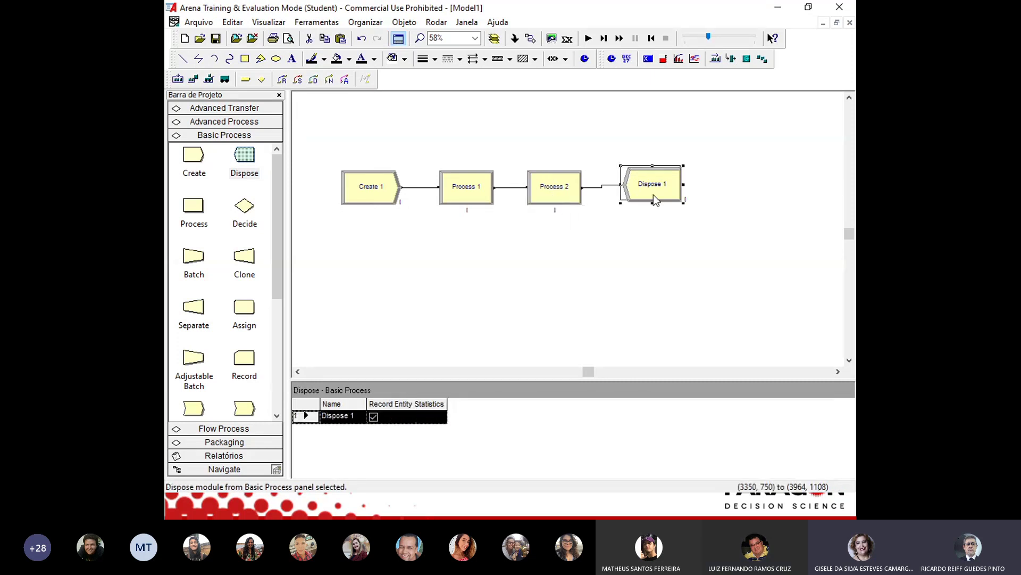
left_click_drag(653, 194, 654, 197)
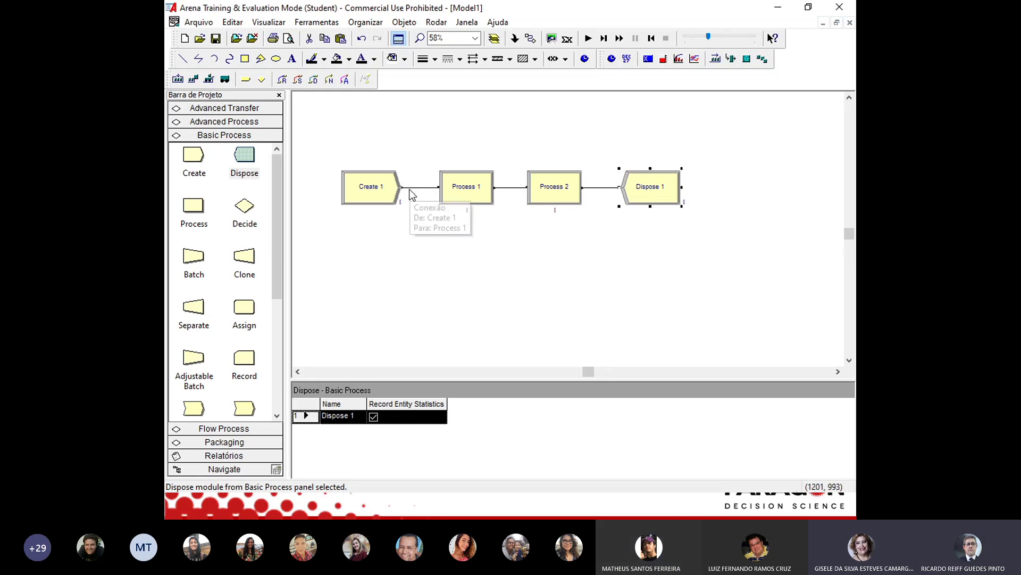
Rename the Create module as "Chegada de pecas"
double_click(364, 189)
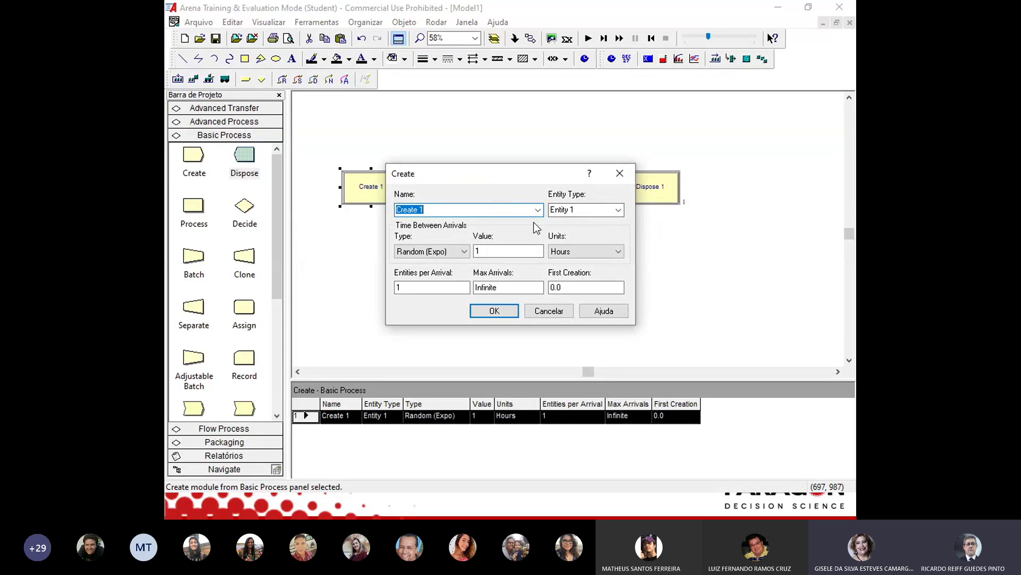
type("Chegad")
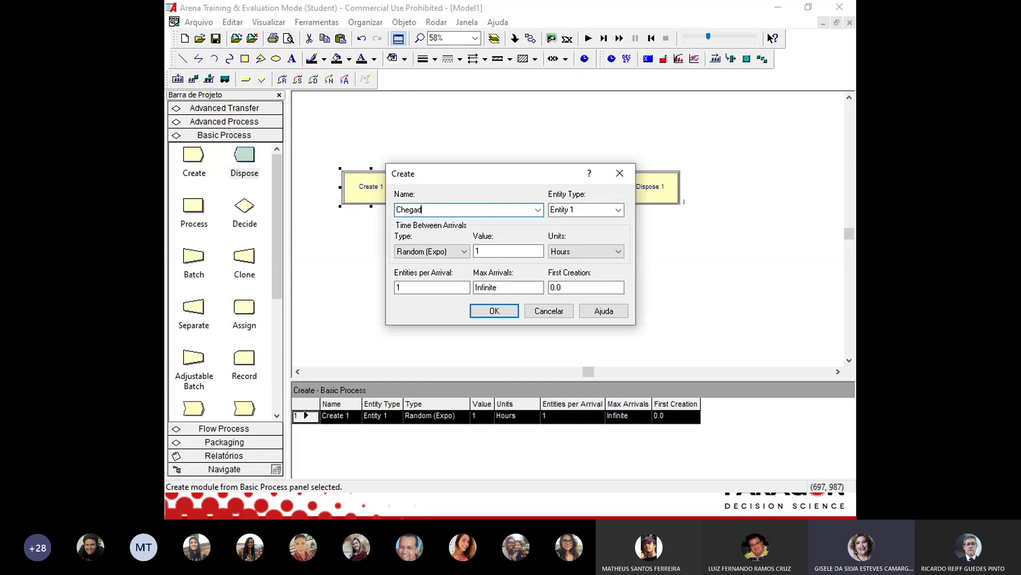
type("a de pecas")
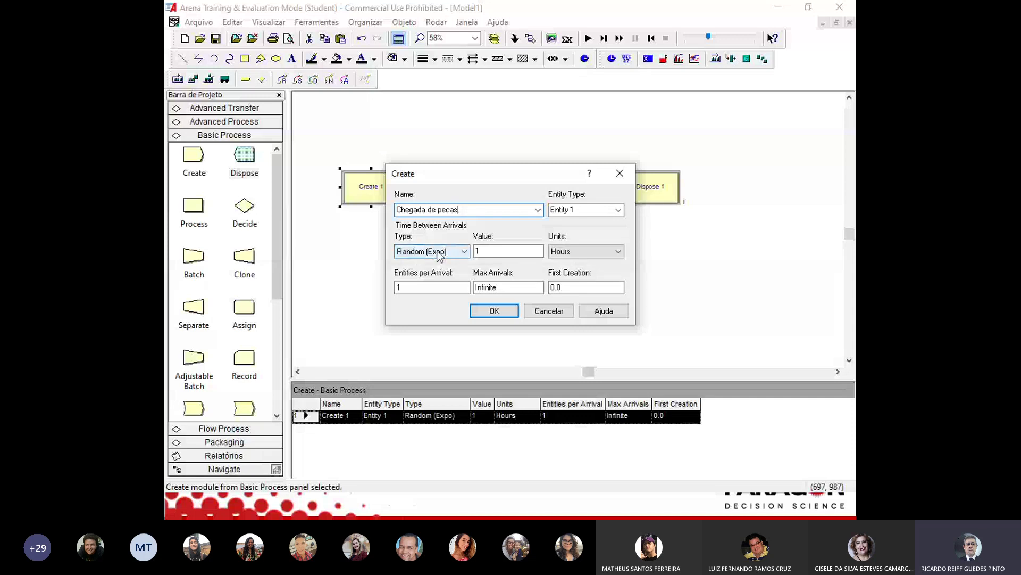
Set the Create module's random (Expo) time between arrivals to 2 minutes and accept its settings
left_click(483, 251)
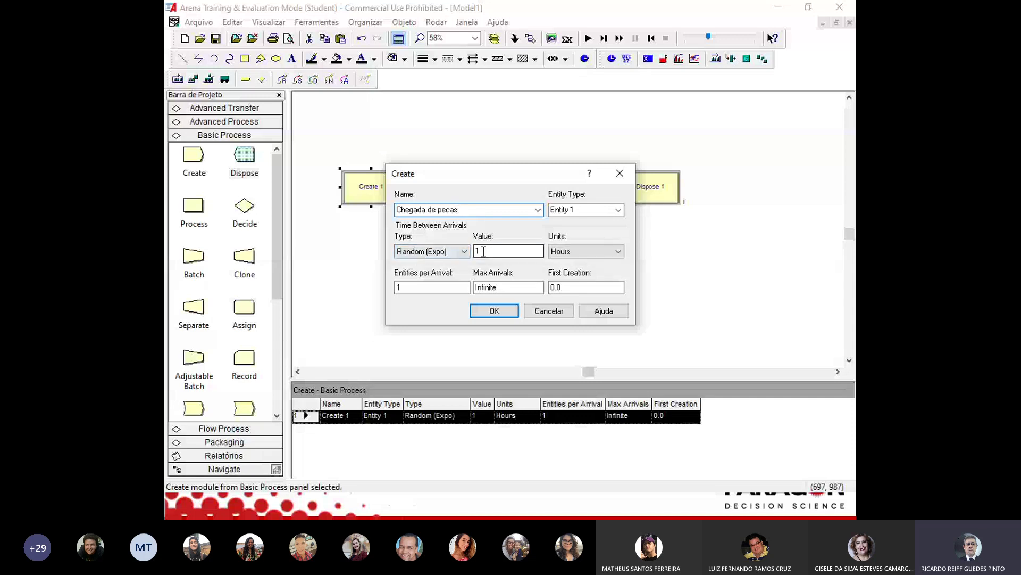
key("BackSpace")
type("2")
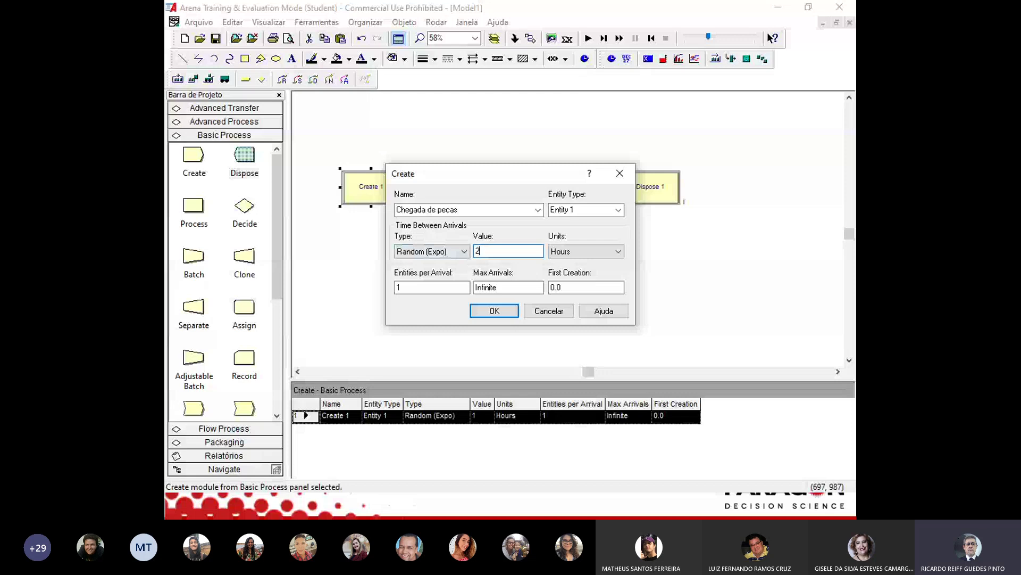
left_click(574, 254)
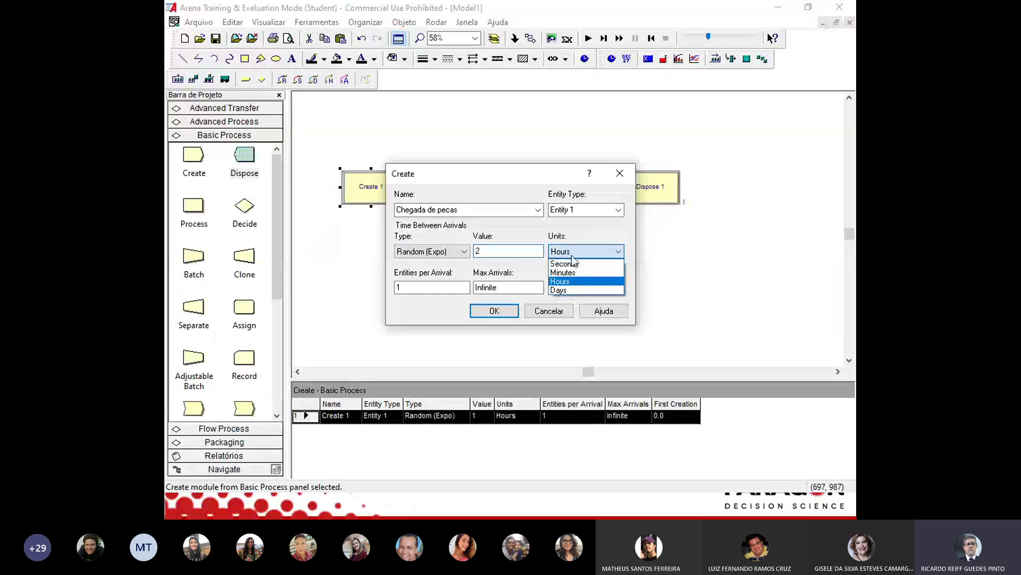
left_click(564, 273)
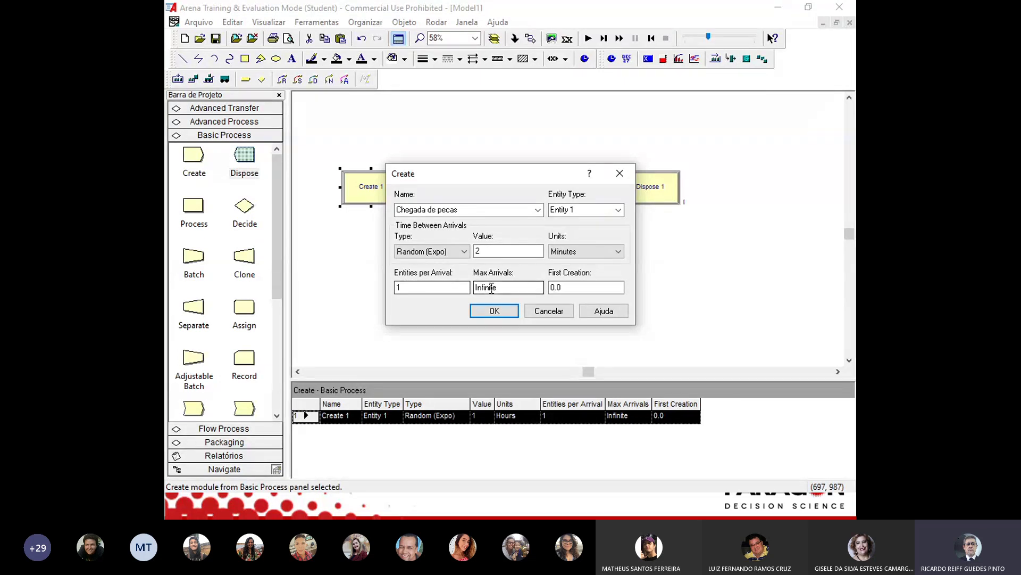
left_click(494, 312)
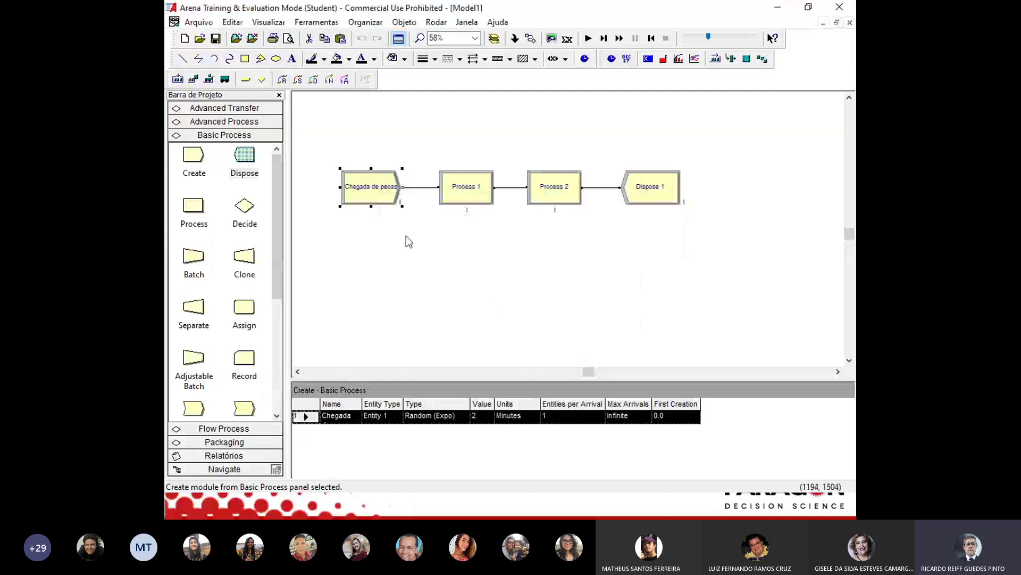
Rename Process 1 as "Process_furadeira" and set its action to Seize Delay Release
double_click(466, 197)
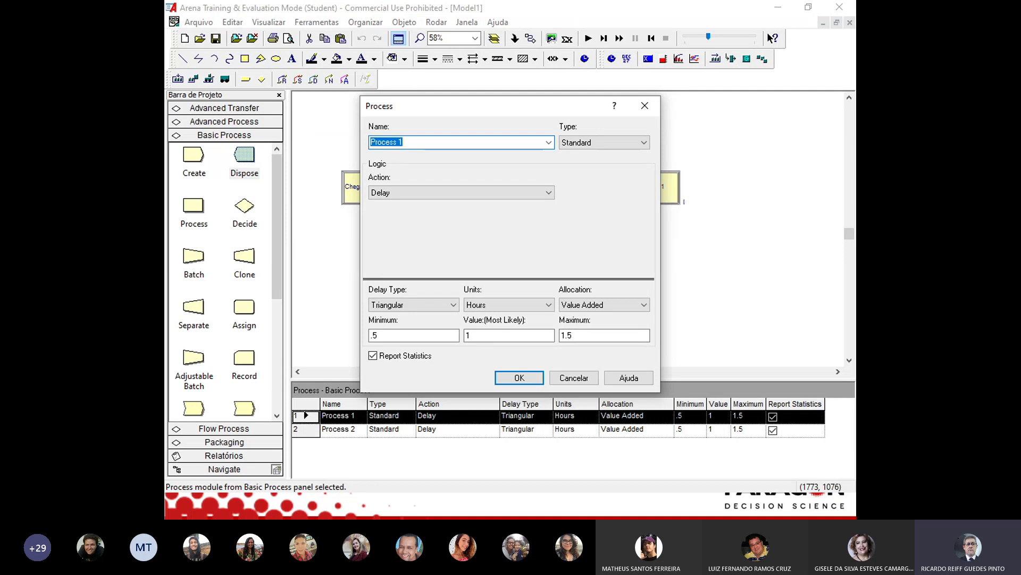
left_click(414, 142)
key("BackSpace")
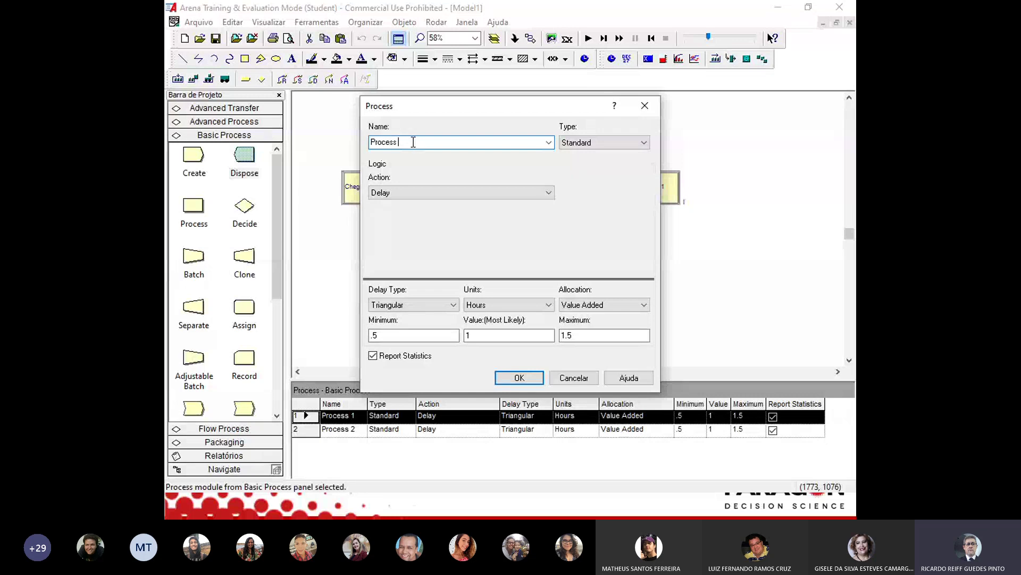
type("_furadeir")
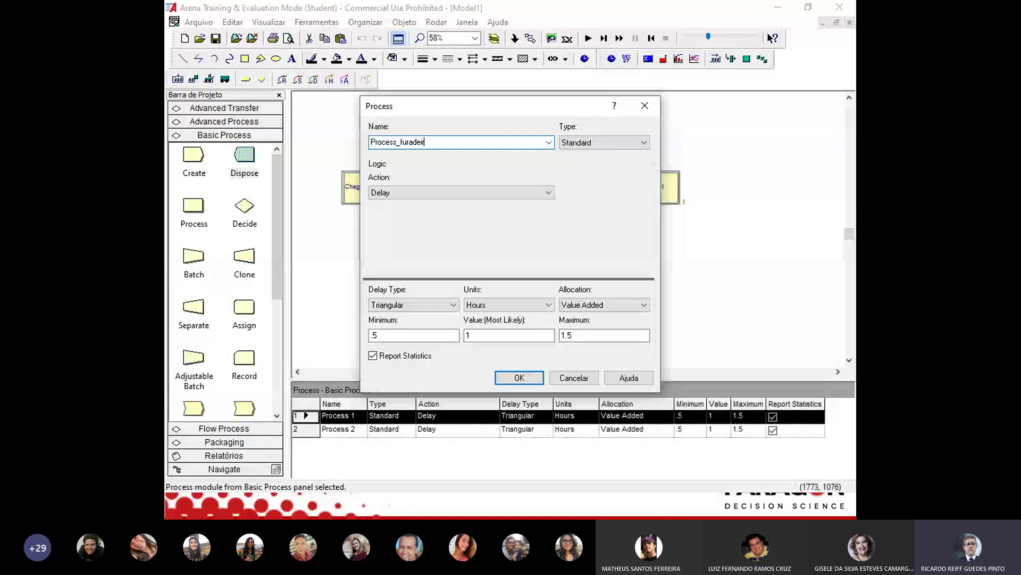
type("a")
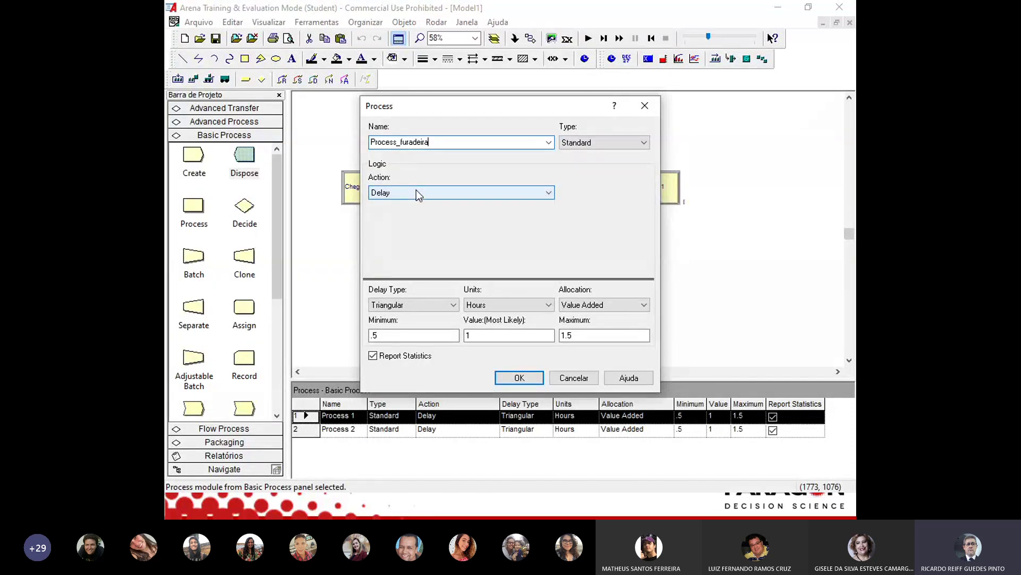
left_click(471, 193)
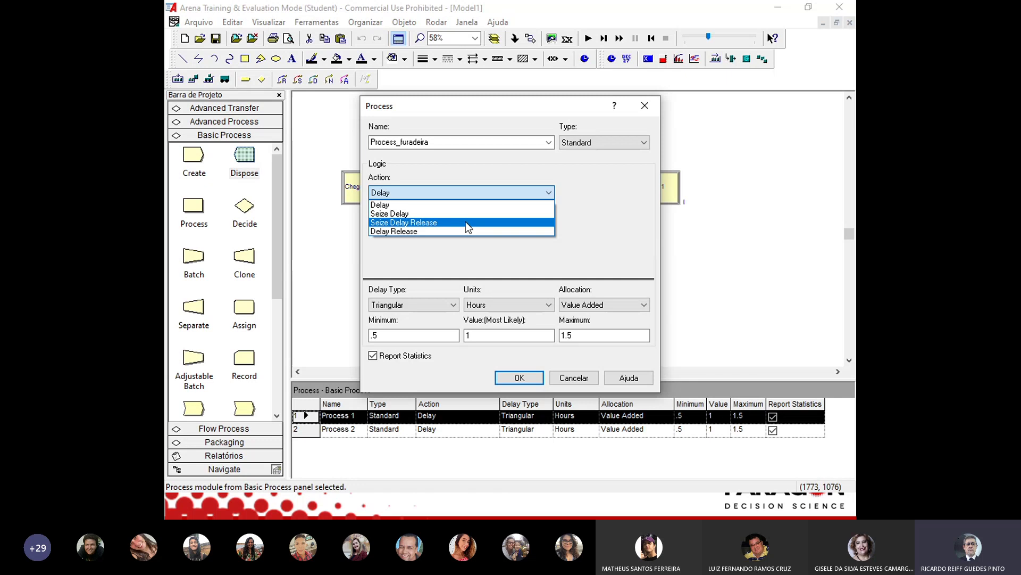
left_click(465, 222)
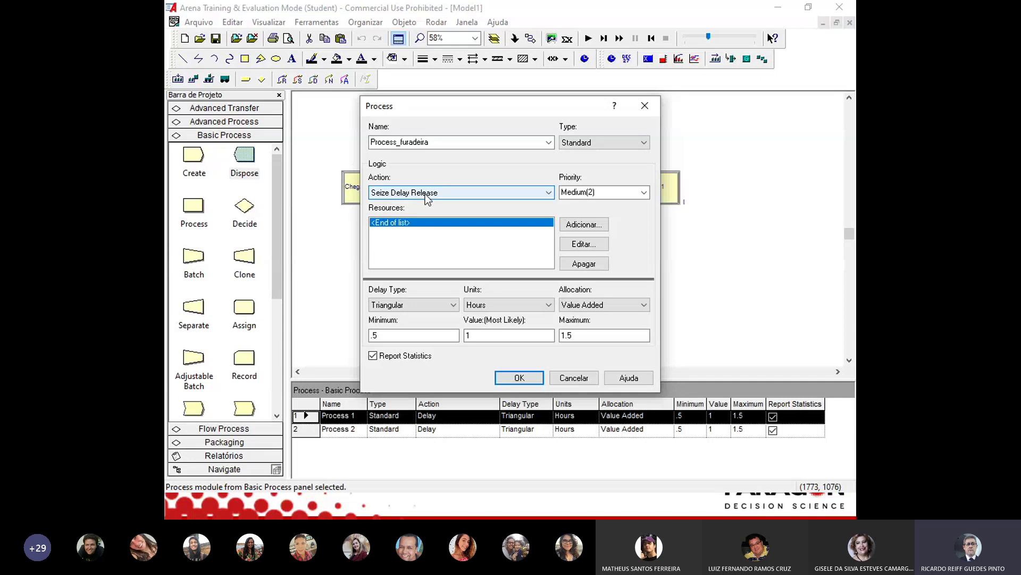
Add a resource named "Maquina de furar" to the Process_furadeira module
left_click(582, 226)
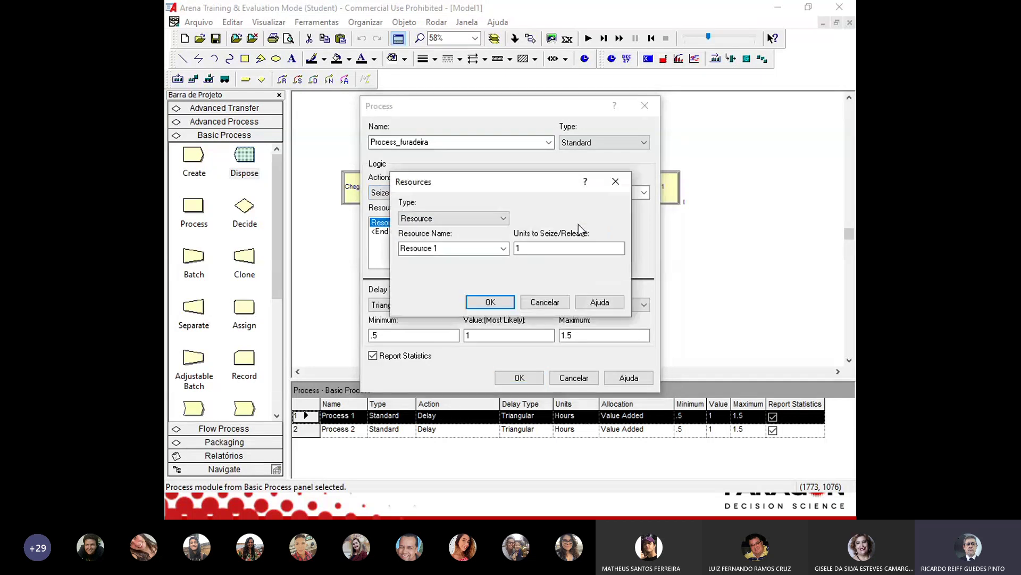
left_click(437, 248)
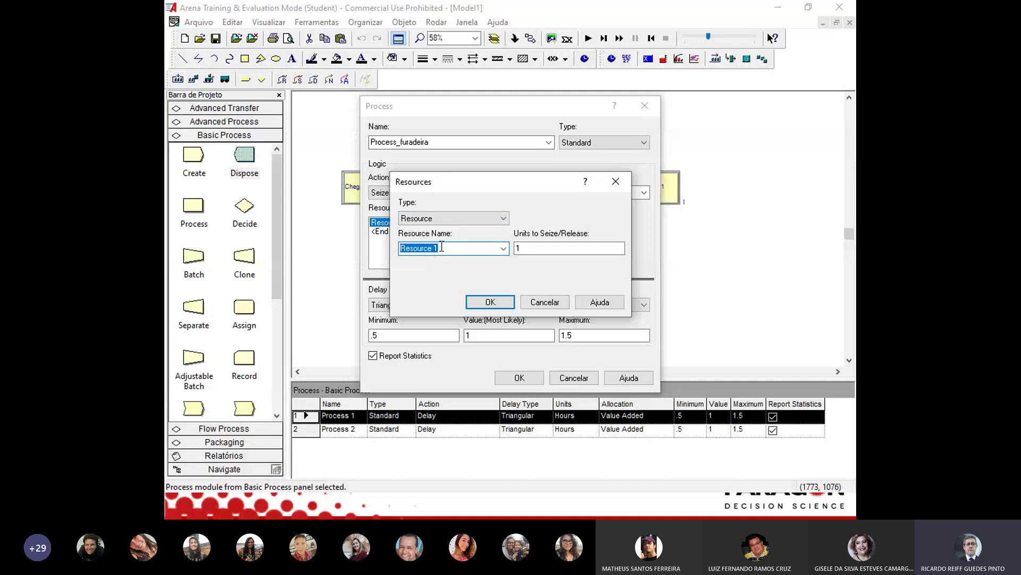
type("M")
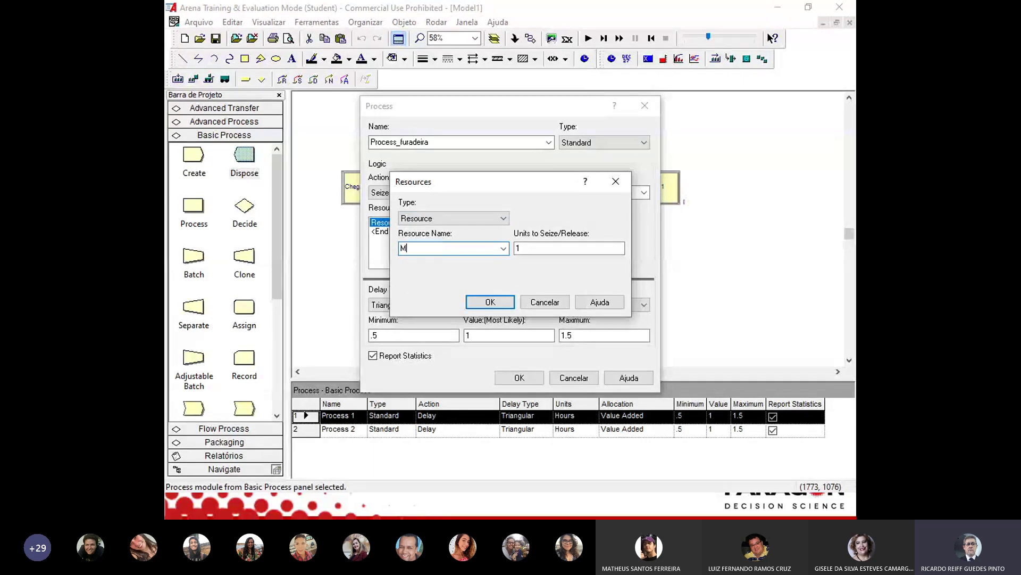
type("aquina de furar")
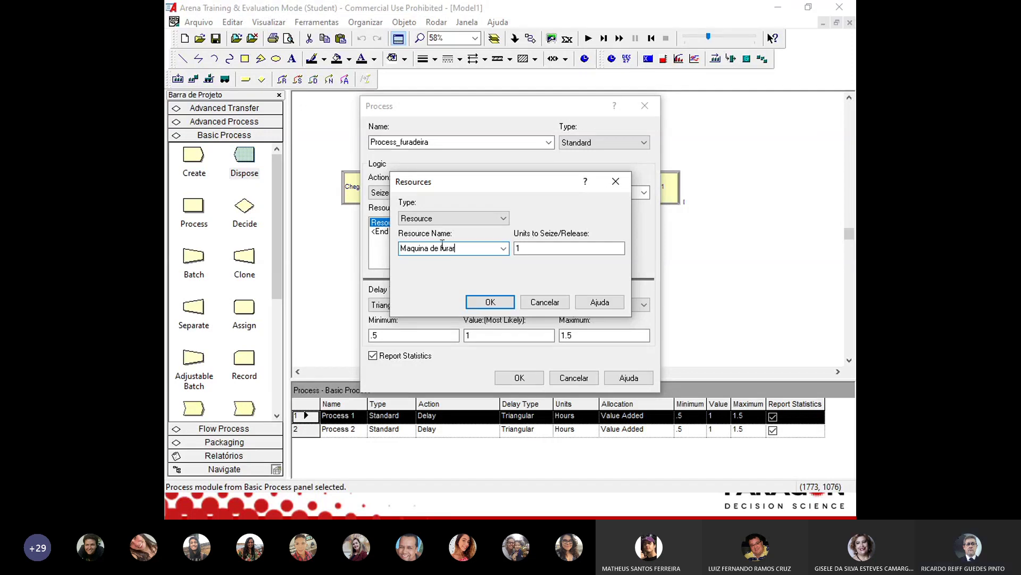
left_click(490, 303)
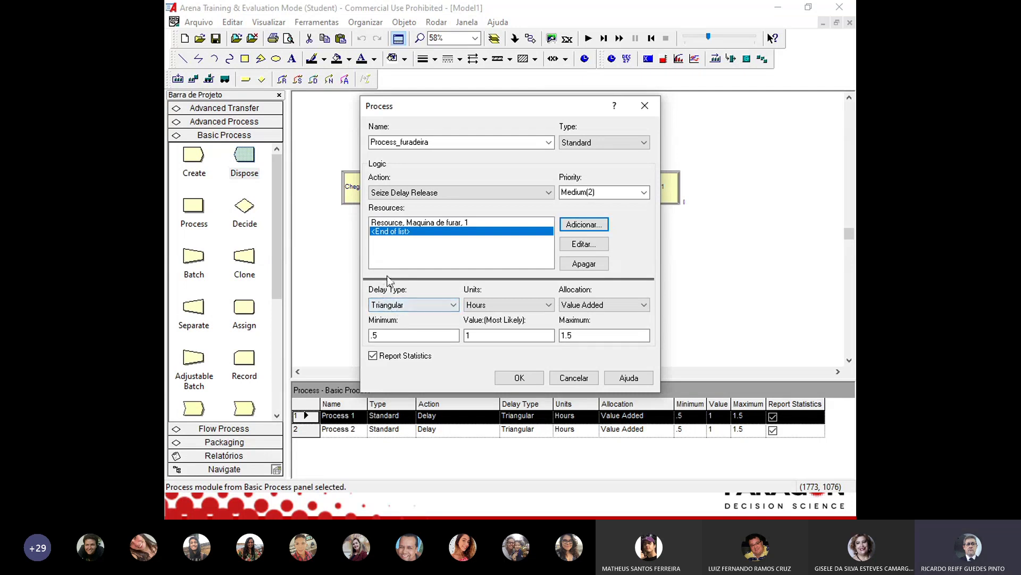
left_click(453, 307)
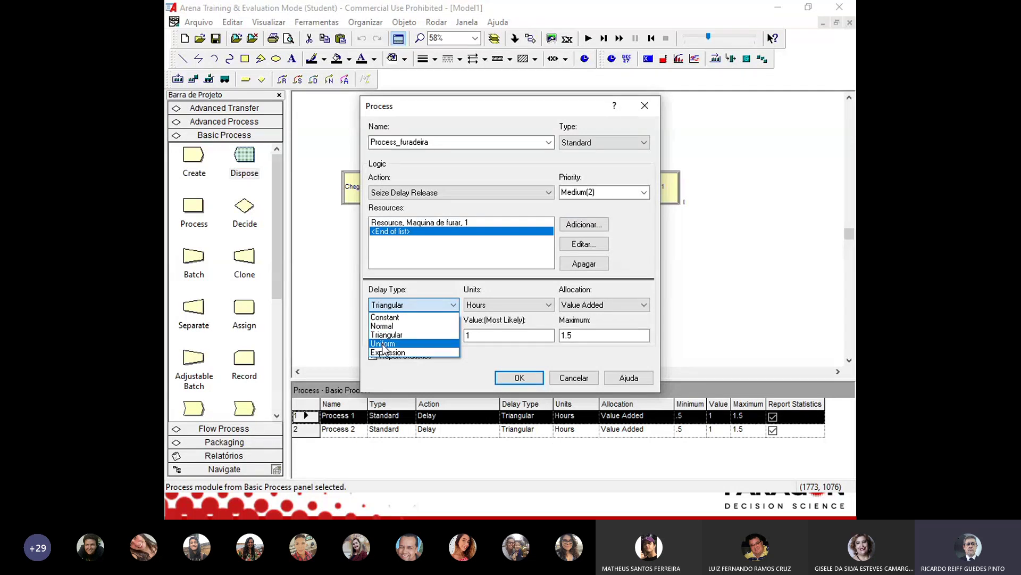
left_click(444, 381)
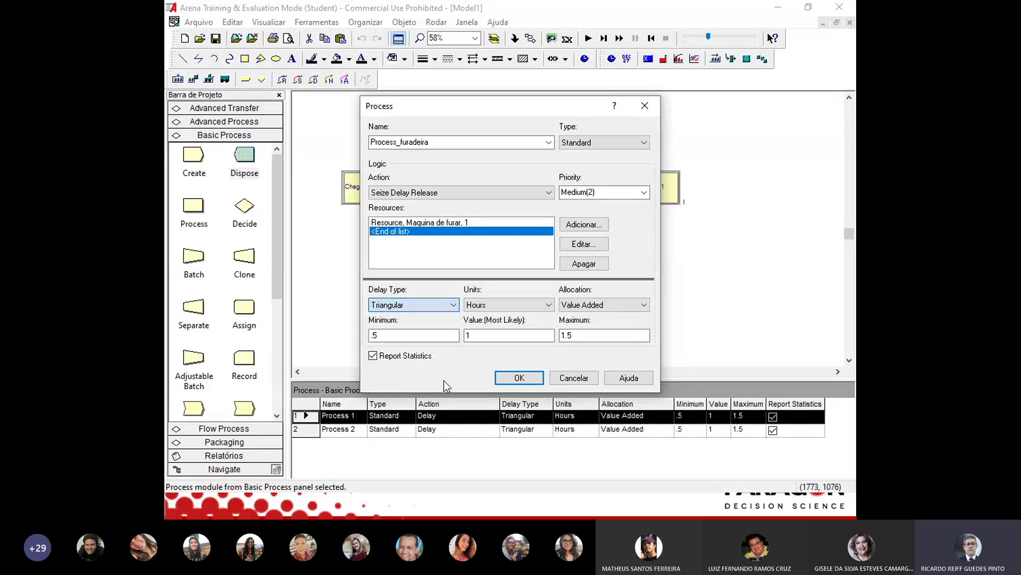
left_click(382, 333)
left_click(471, 334)
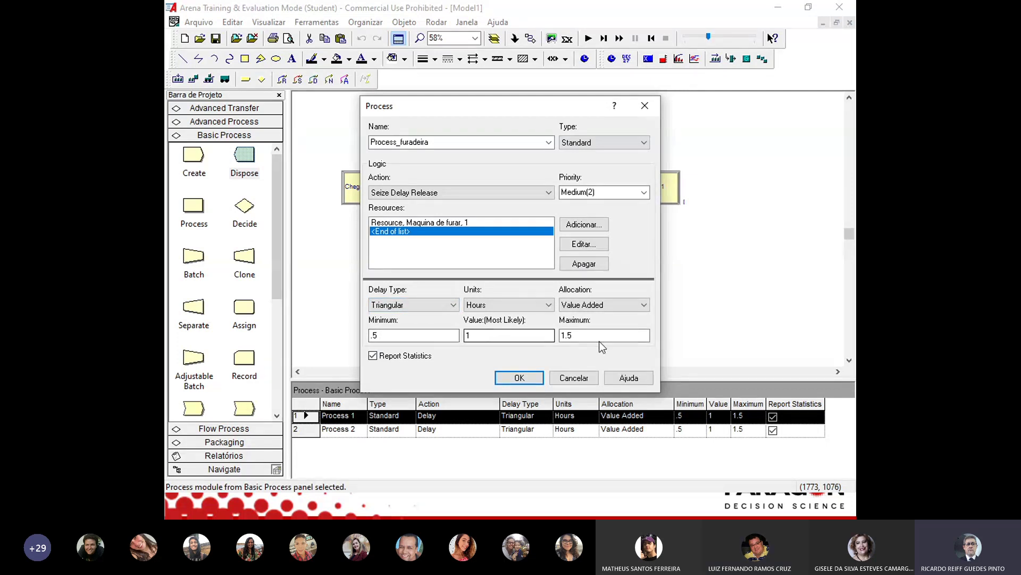
Give Process_furadeira a Uniform delay with minimum 1, maximum 3 and units in minutes
left_click(454, 306)
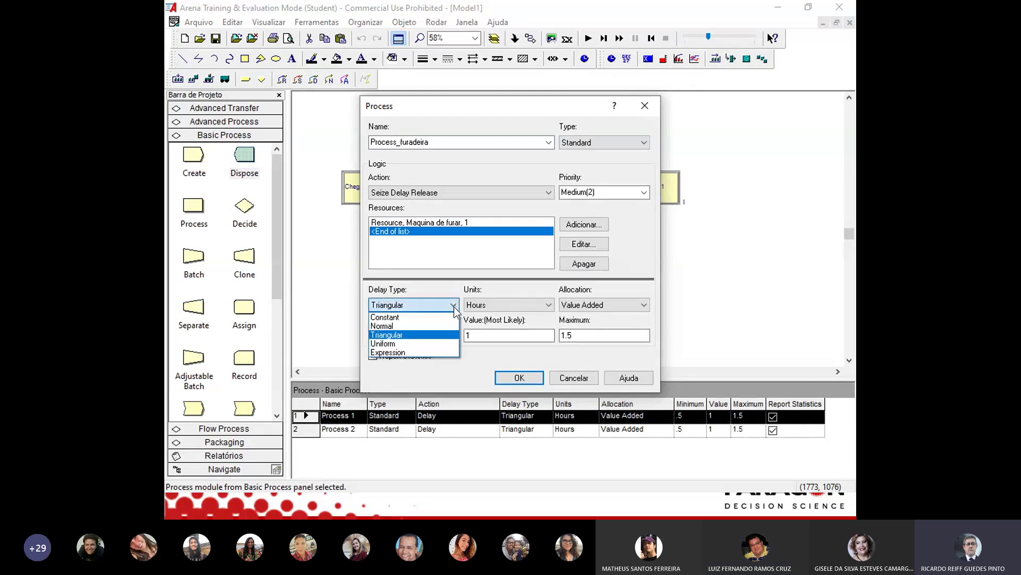
left_click(428, 343)
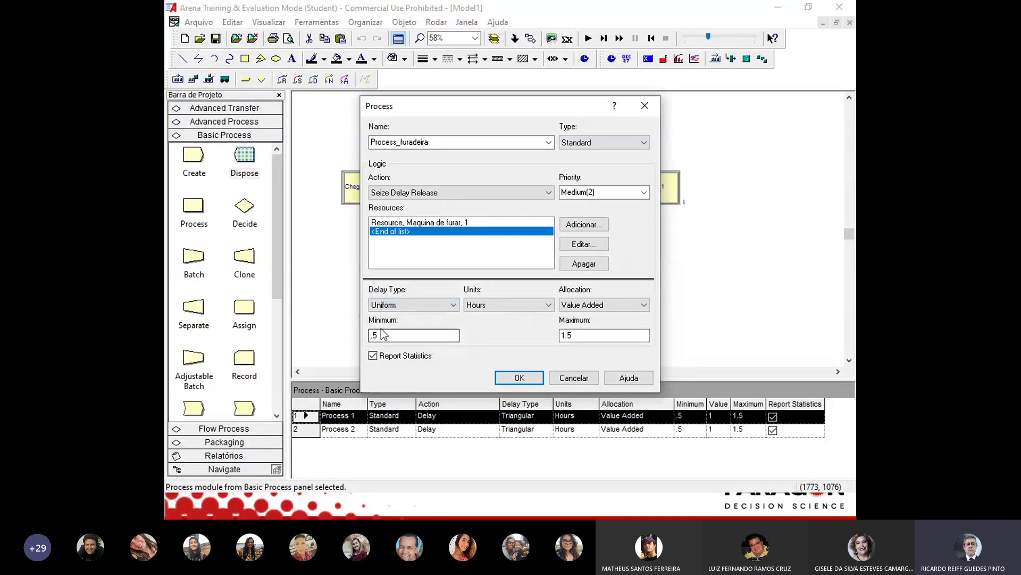
left_click(584, 335)
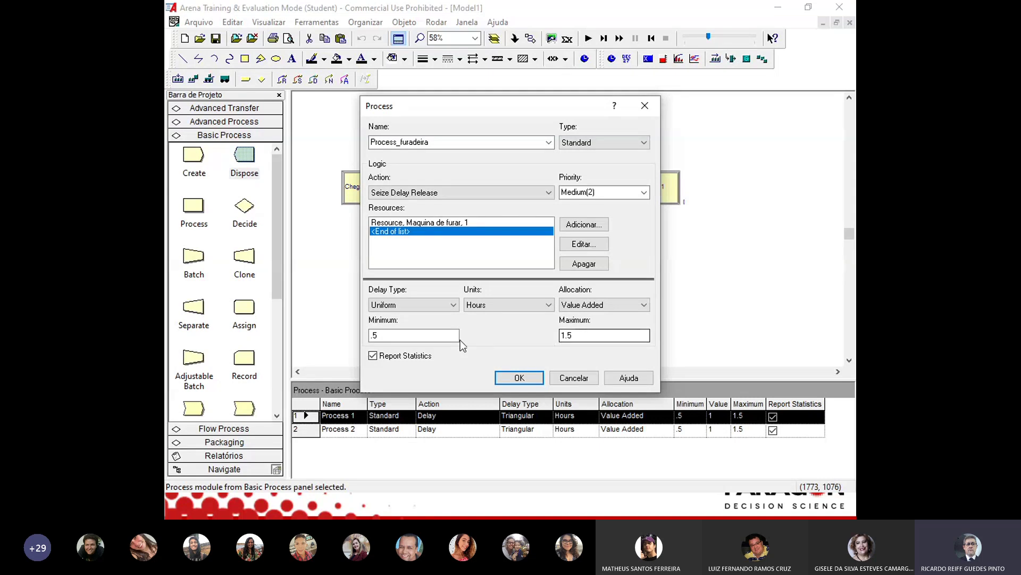
left_click(389, 335)
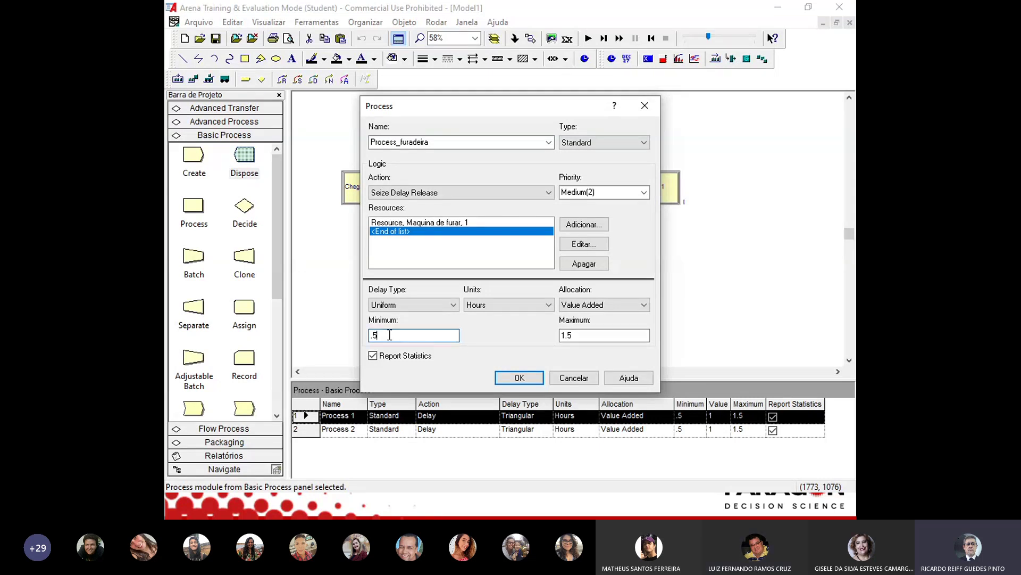
left_click_drag(389, 334, 366, 341)
type("1")
double_click(562, 335)
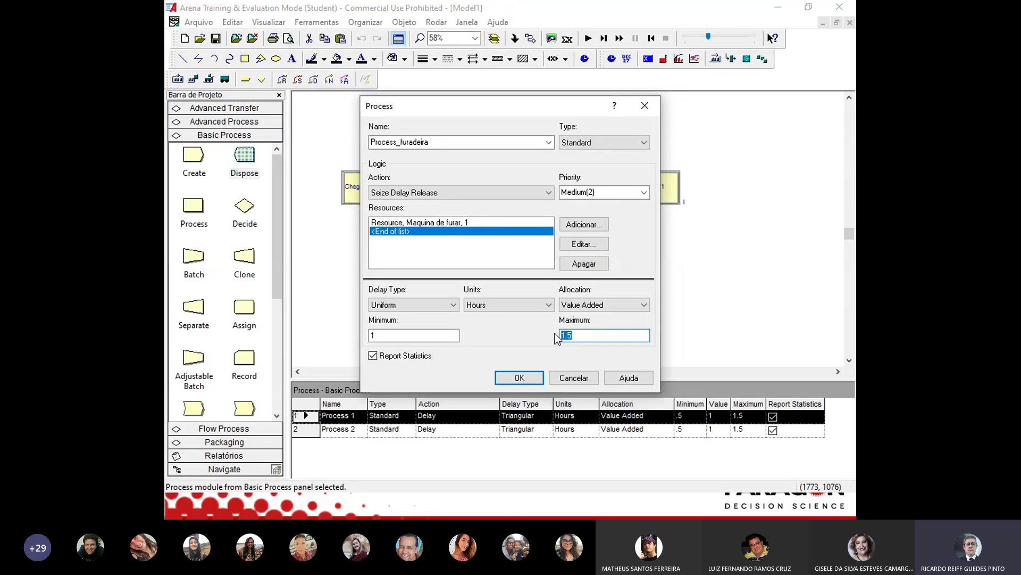
type("3")
left_click(496, 306)
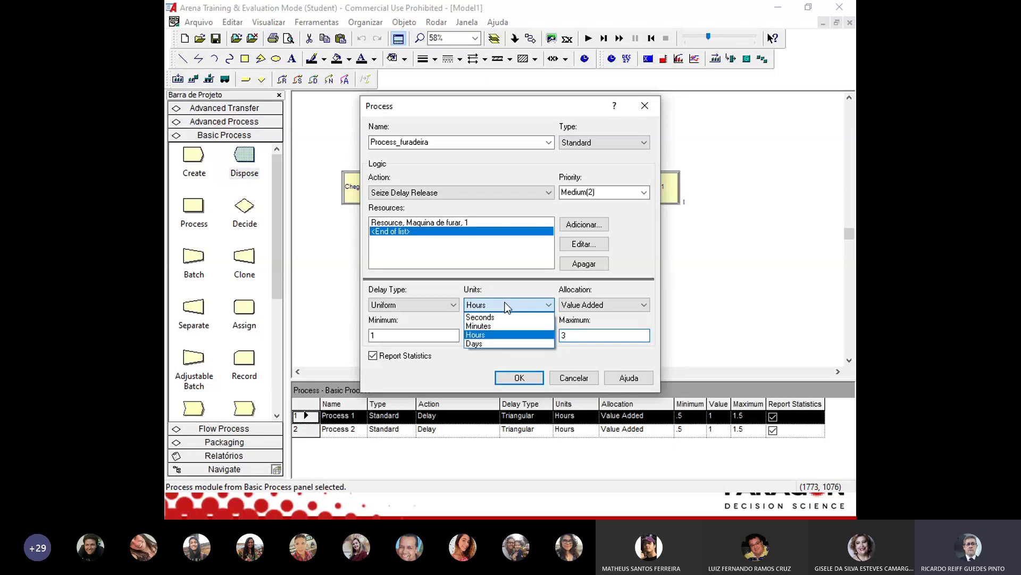
left_click(490, 326)
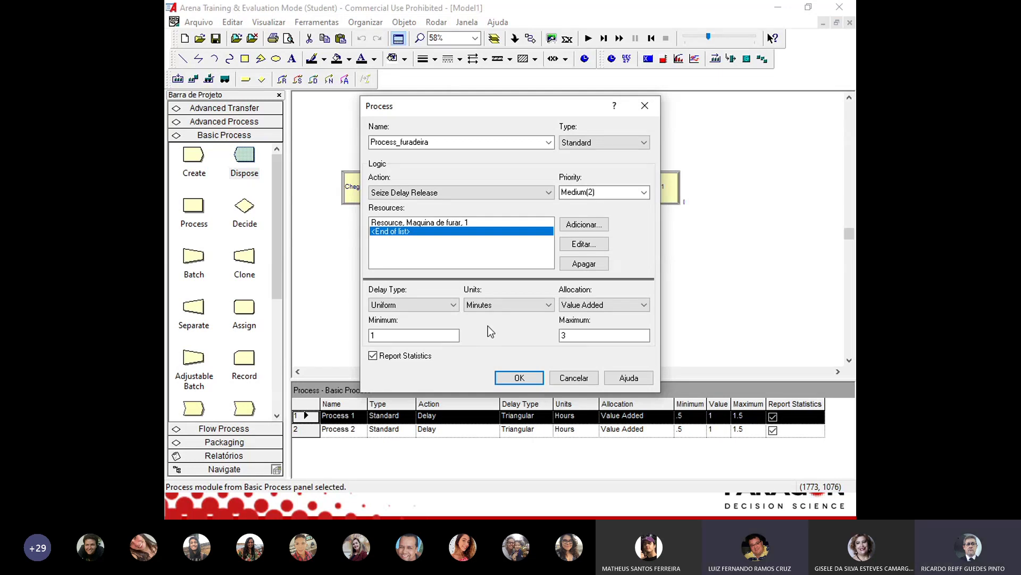
Accept the Process_furadeira settings, and rename Process 2 as Process_Torno with the action Seize Delay Release
left_click(518, 377)
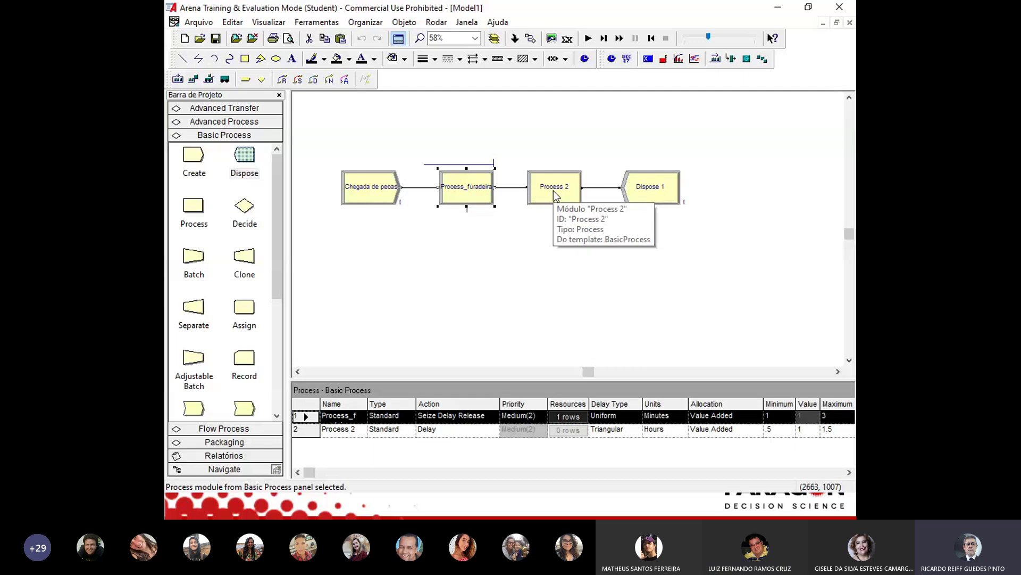
left_click(553, 191)
double_click(553, 190)
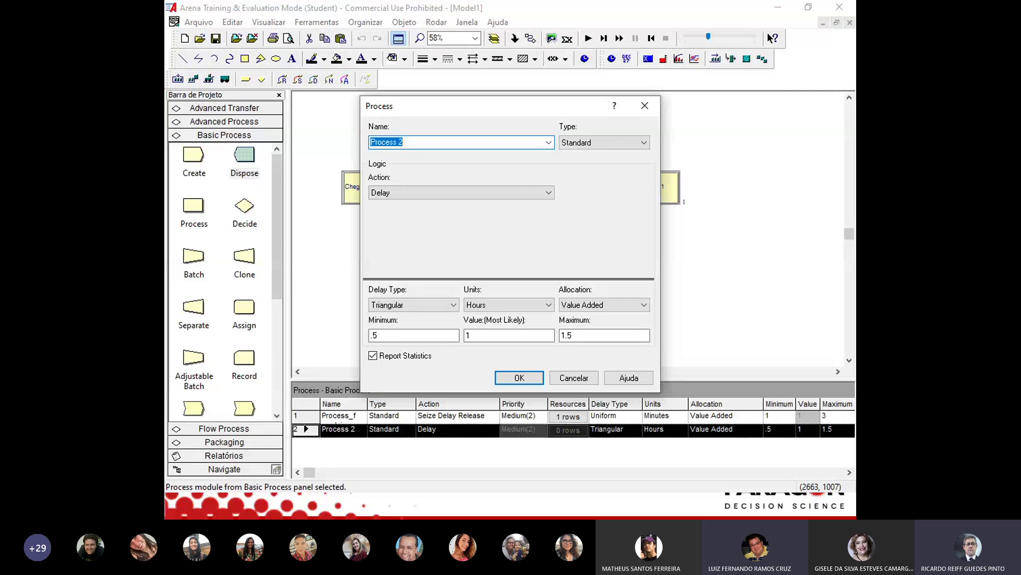
left_click(406, 142)
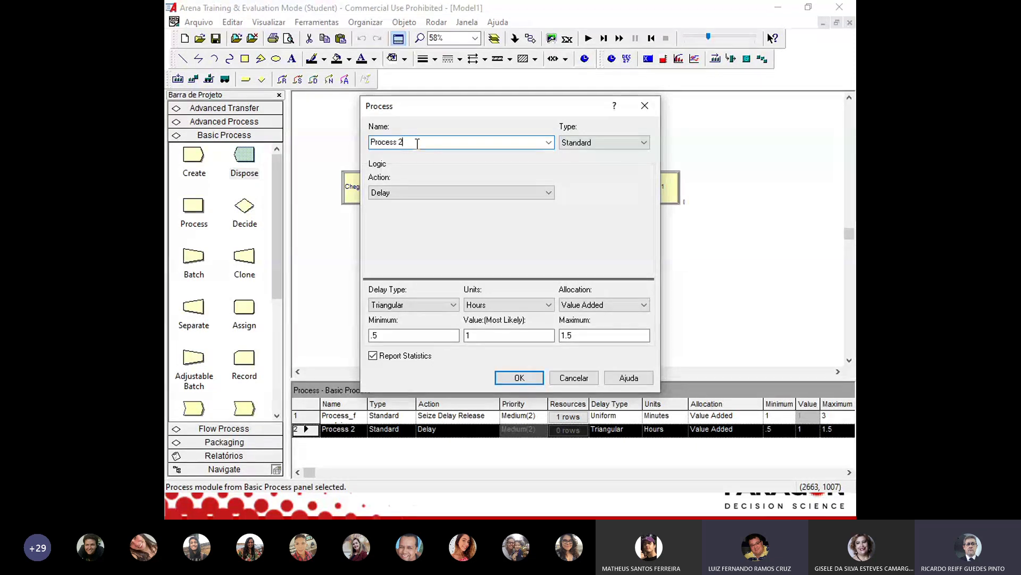
key("BackSpace")
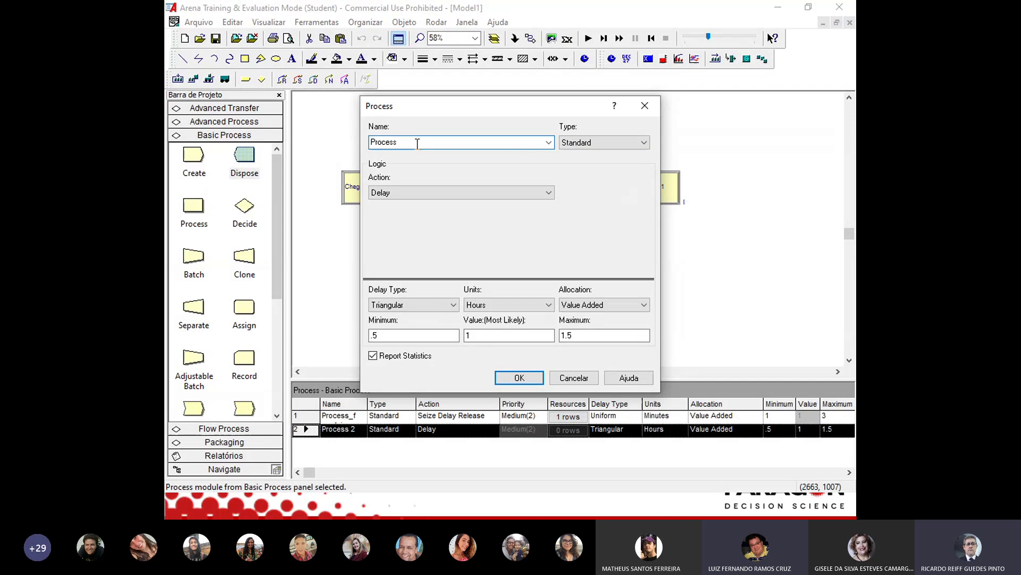
type("_")
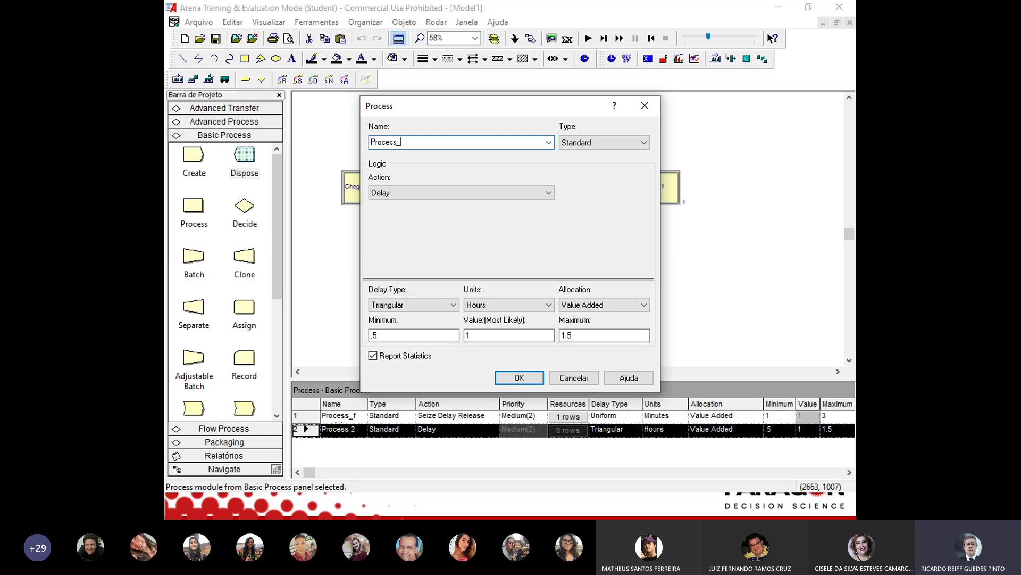
type("Torno")
left_click(454, 191)
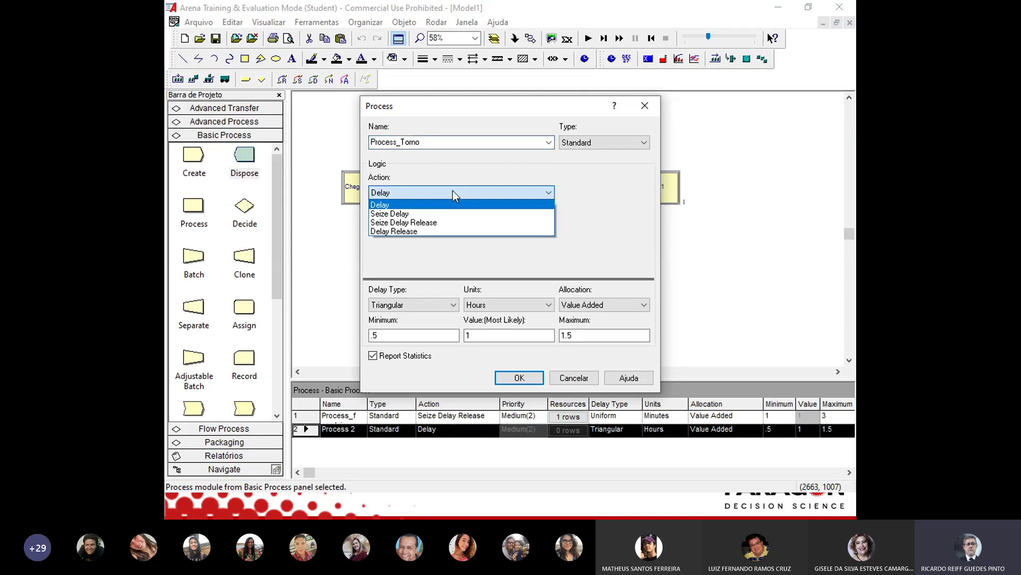
left_click(424, 226)
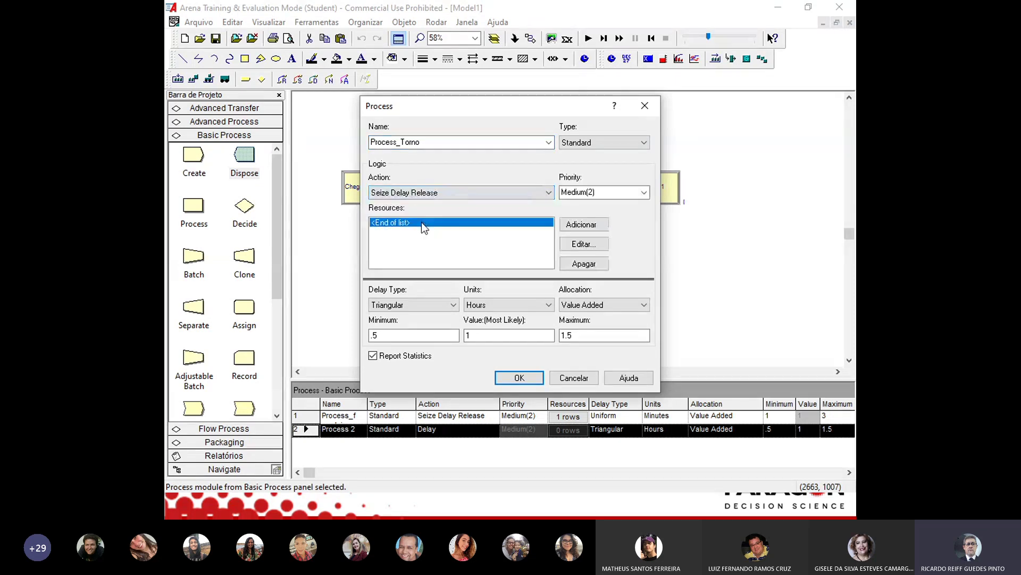
Add a resource named "Maquina de torno" to the Process_Torno module
left_click(584, 224)
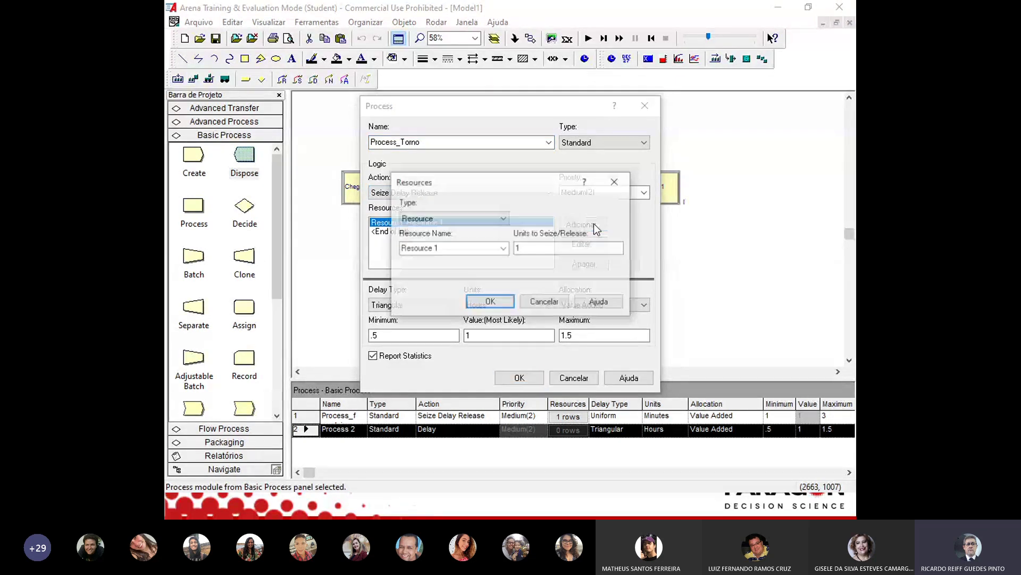
double_click(450, 247)
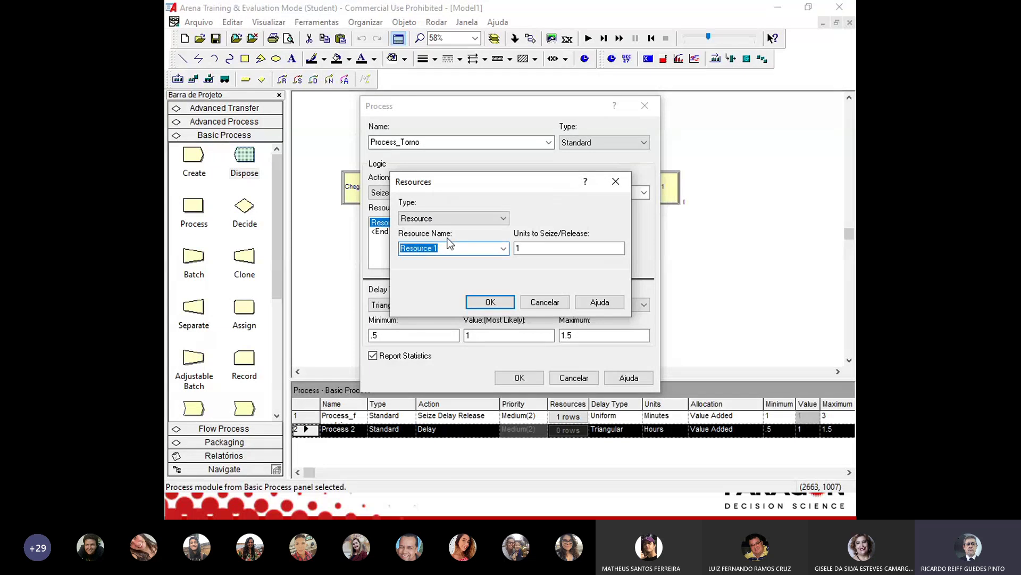
type("Maquina de torno")
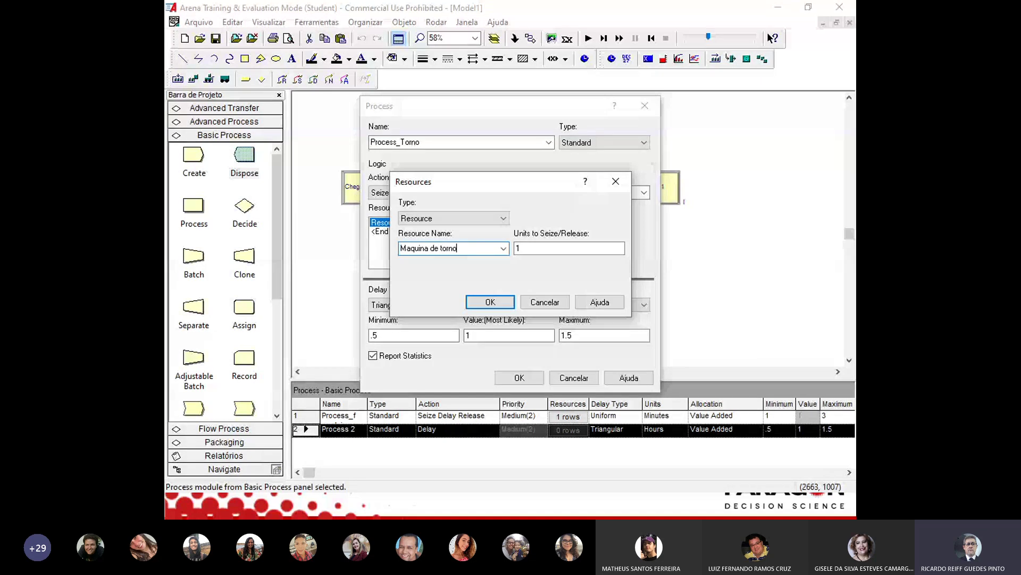
left_click(490, 302)
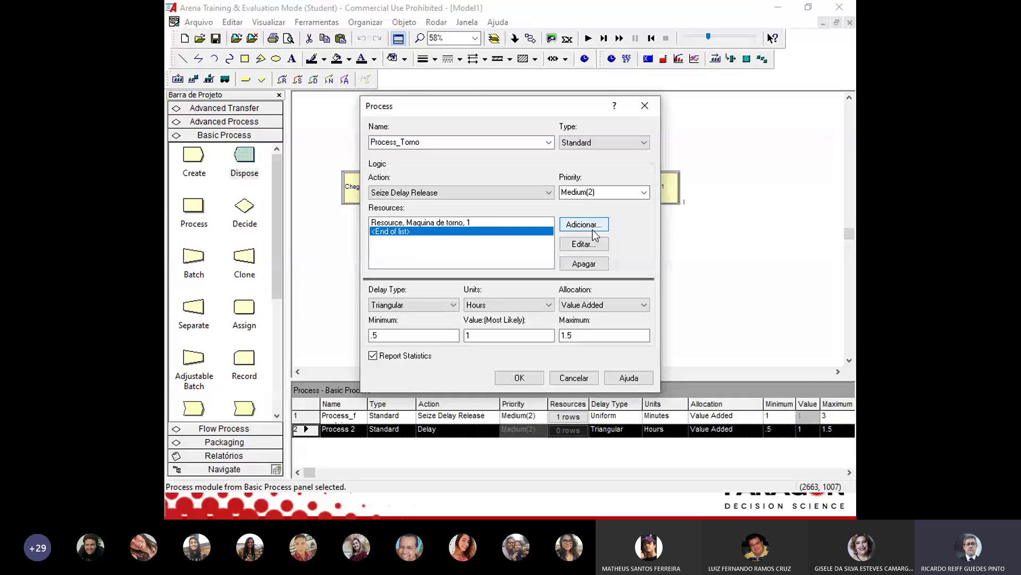
Give Process_Torno a Uniform delay with minimum 1, maximum 3 and units in minutes, and accept its settings
left_click(454, 305)
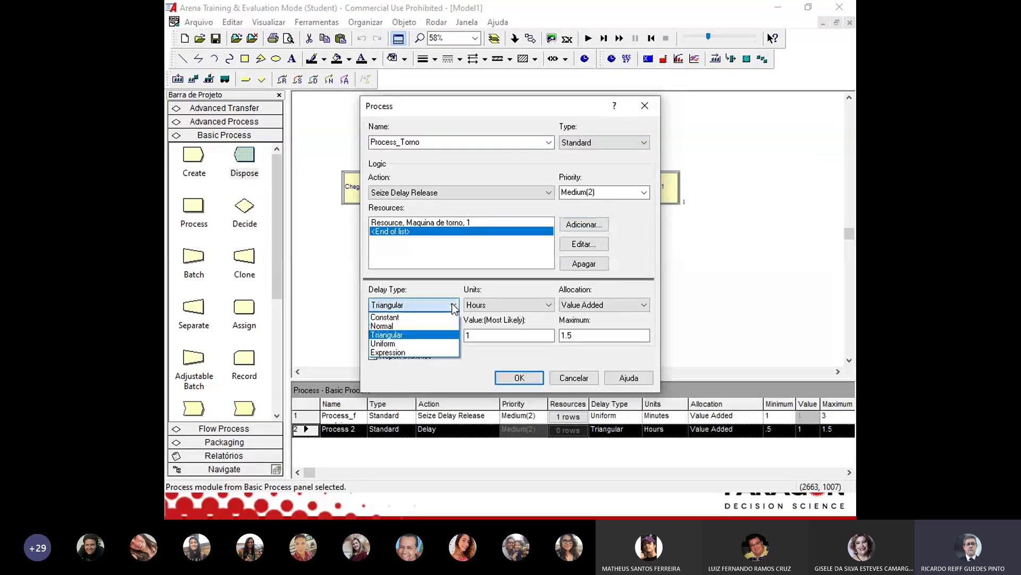
left_click(407, 344)
left_click_drag(384, 336, 366, 336)
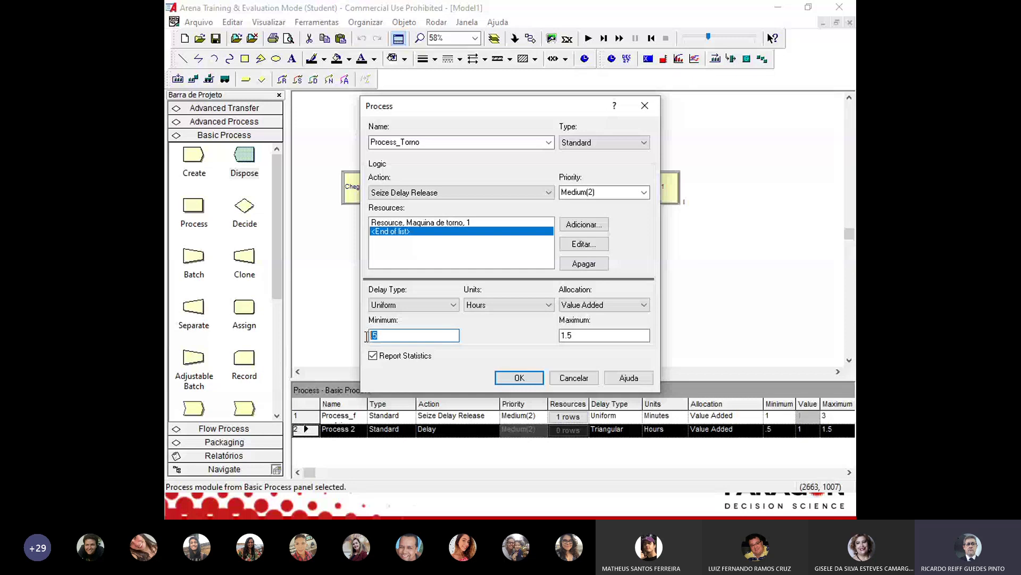
type("1")
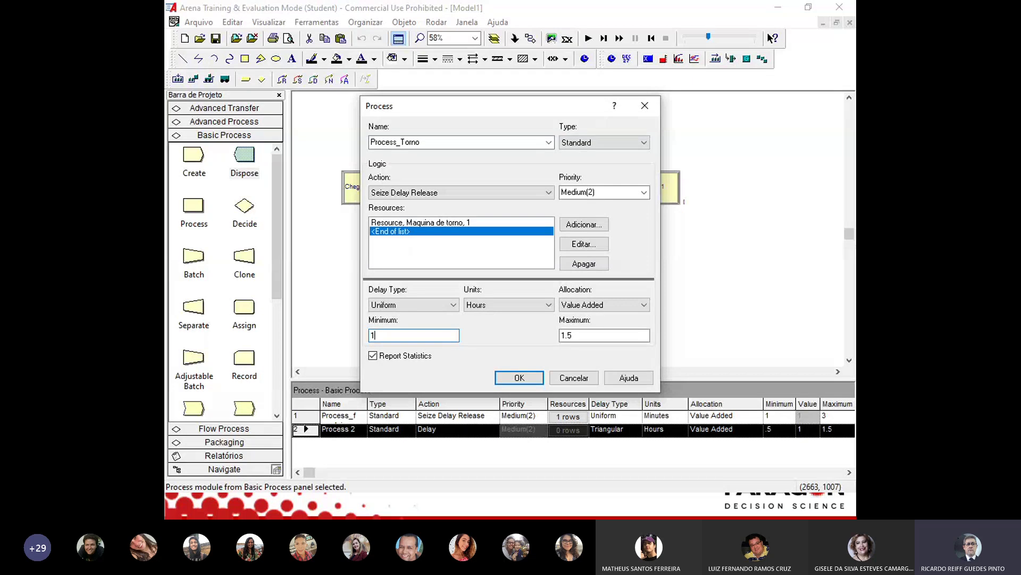
left_click_drag(573, 334, 562, 335)
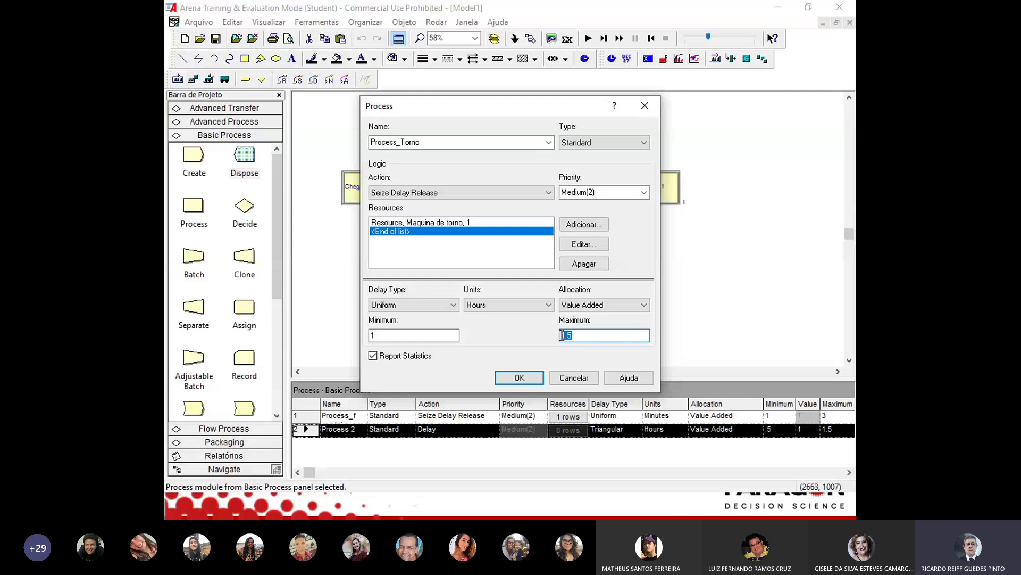
type("3")
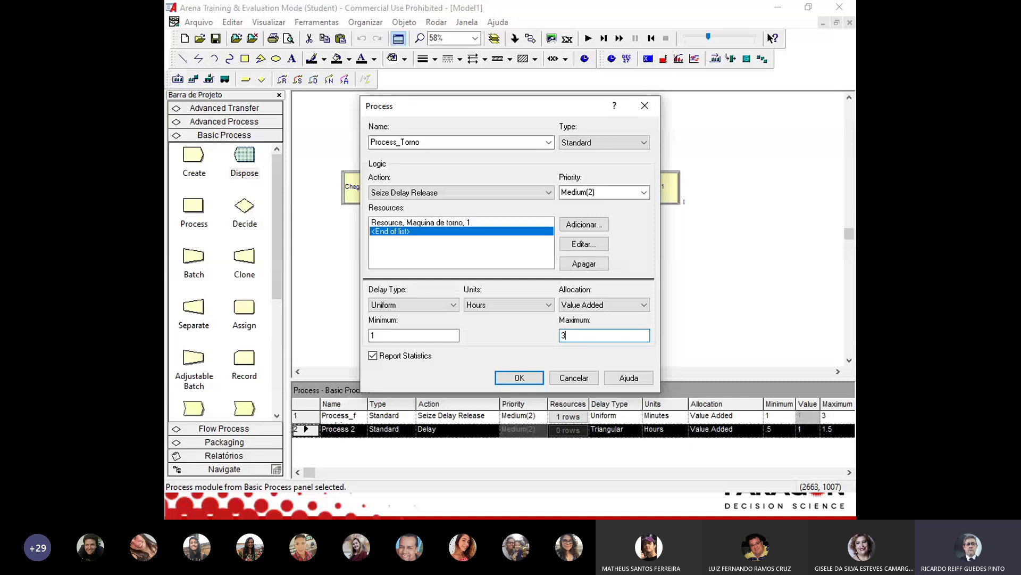
left_click(491, 304)
left_click(491, 325)
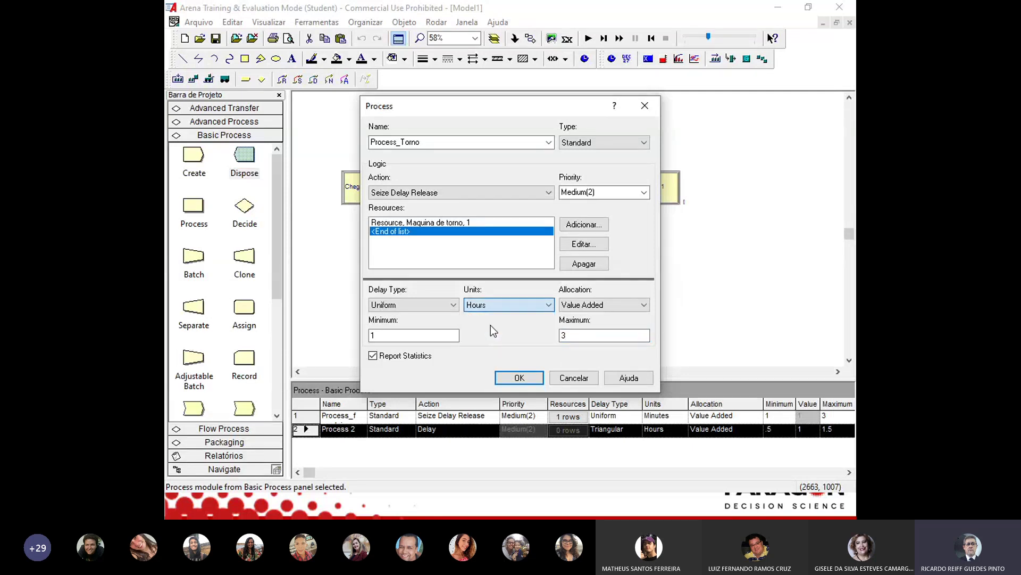
left_click(503, 375)
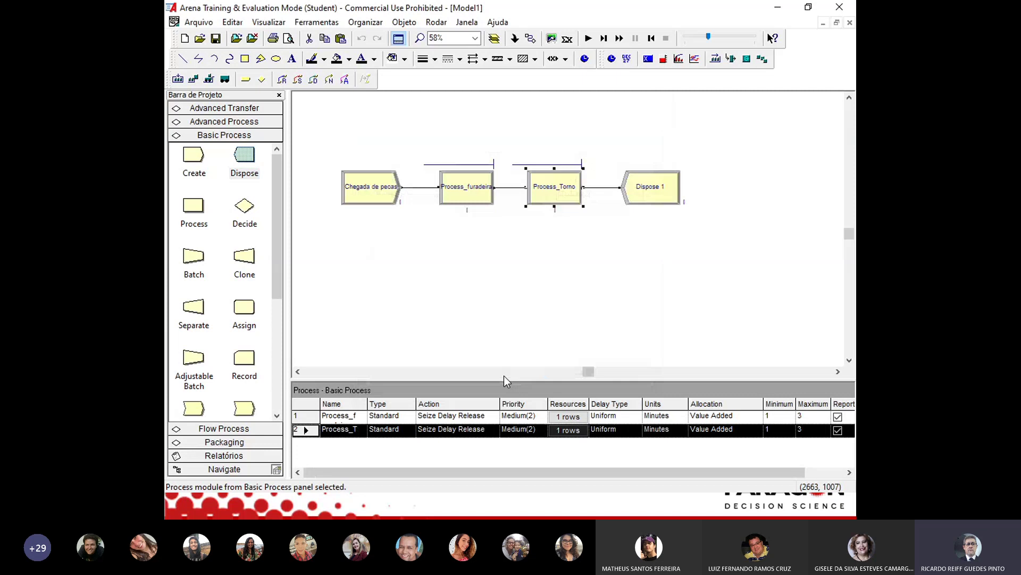
left_click(506, 331)
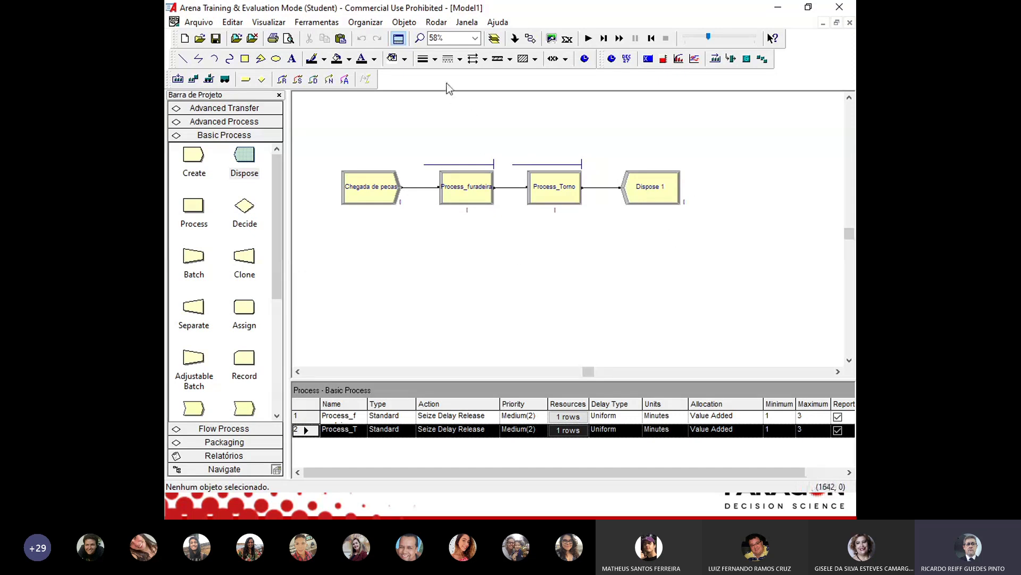
Examine the replication parameters in the run setup and close it without changes
left_click(435, 24)
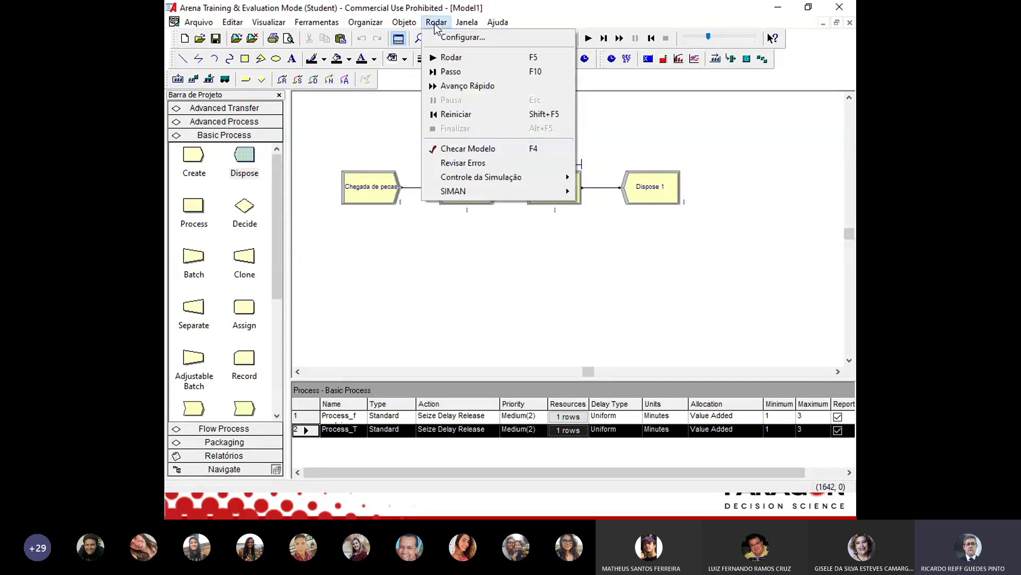
left_click(459, 39)
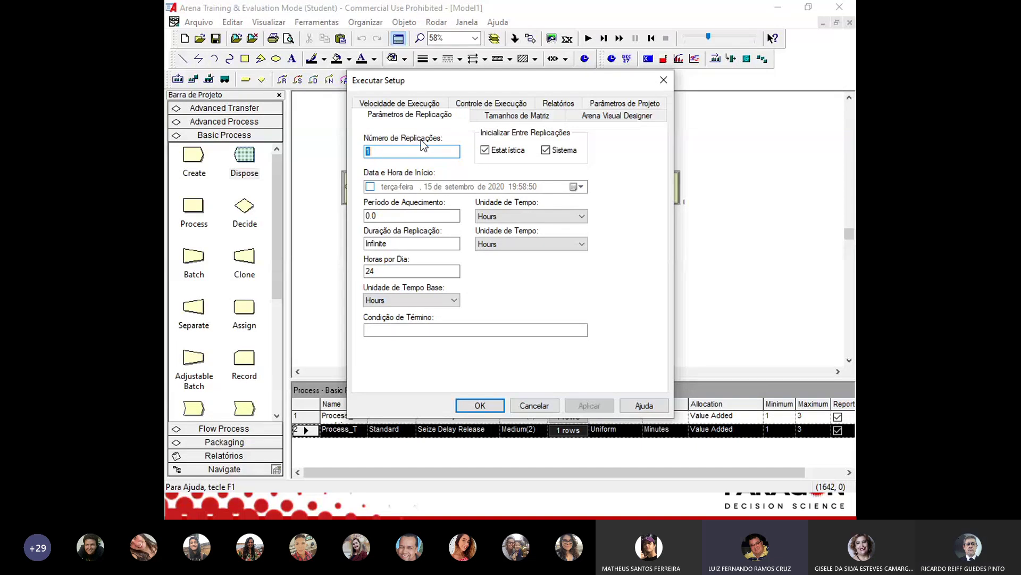
left_click(479, 406)
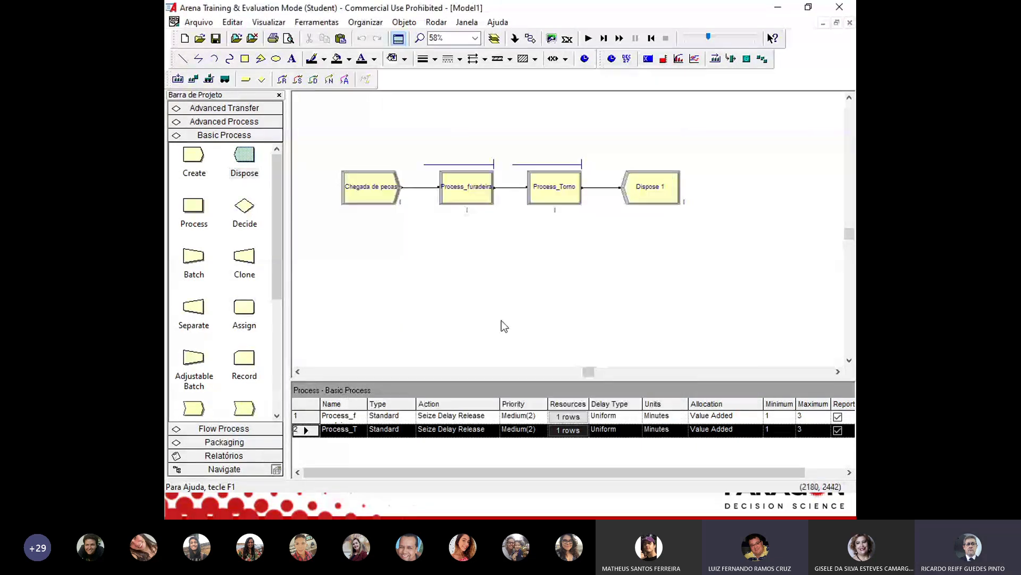
Review the minimum and maximum delay values of the Process_Torno module
double_click(548, 191)
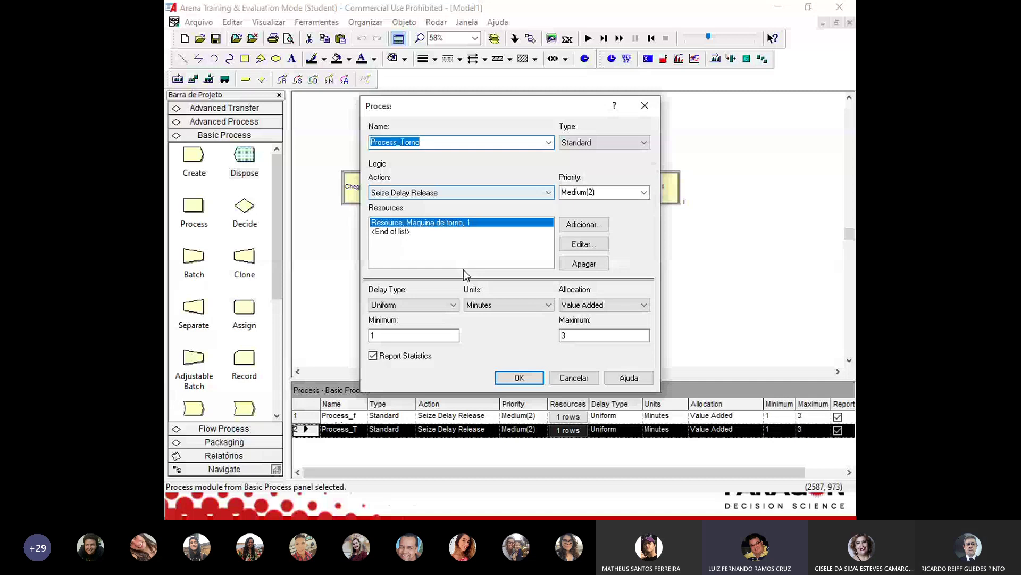
double_click(378, 336)
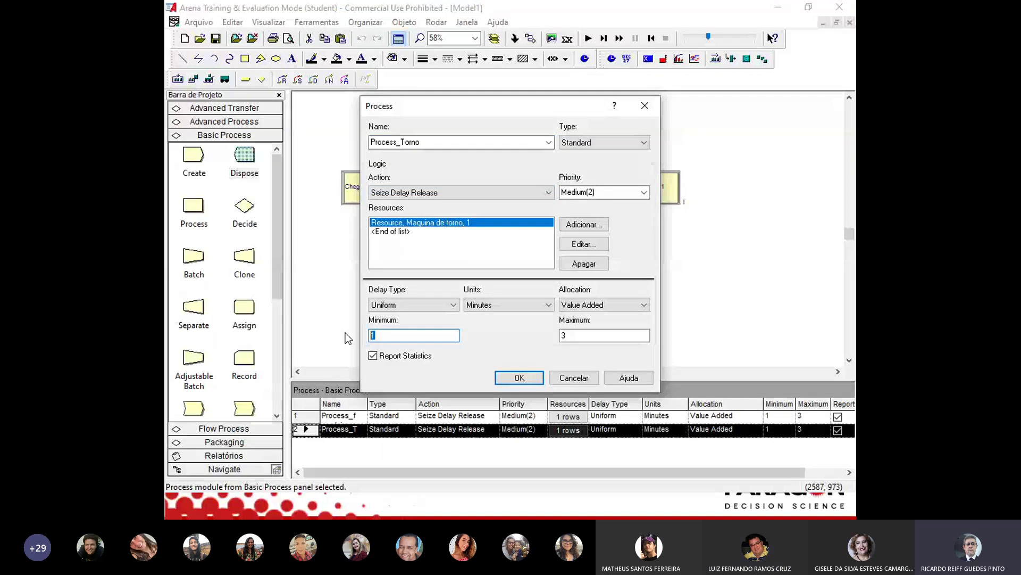
double_click(599, 335)
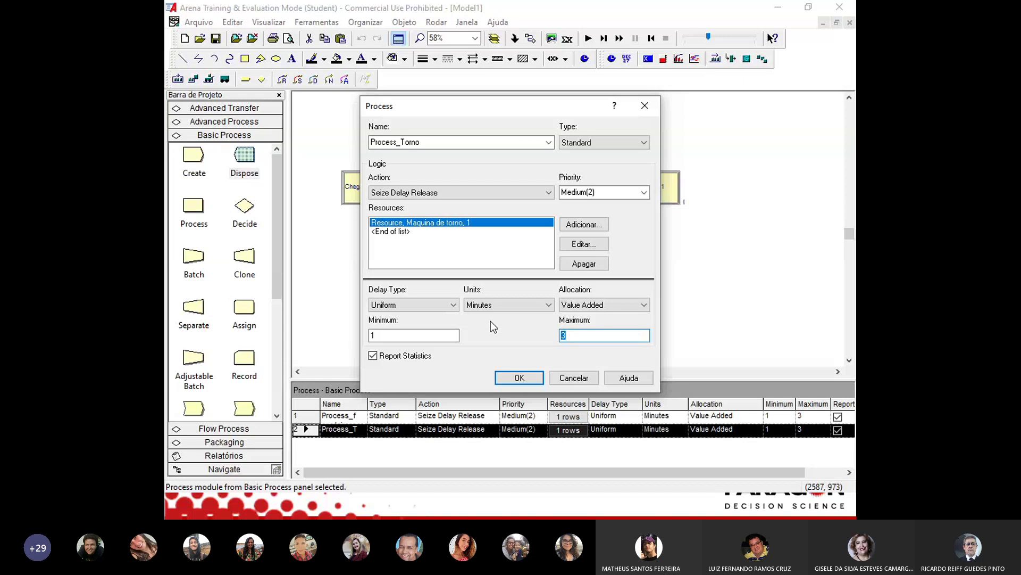
left_click(515, 378)
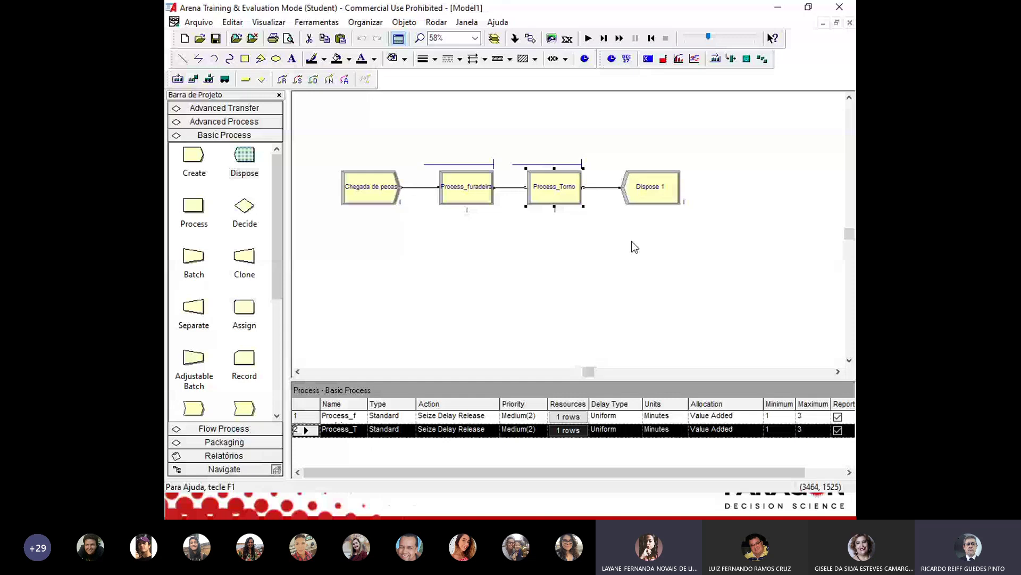
Delete the connections linking Chegada de pecas, Process_furadeira, Process_Torno and Dispose 1
left_click(416, 191)
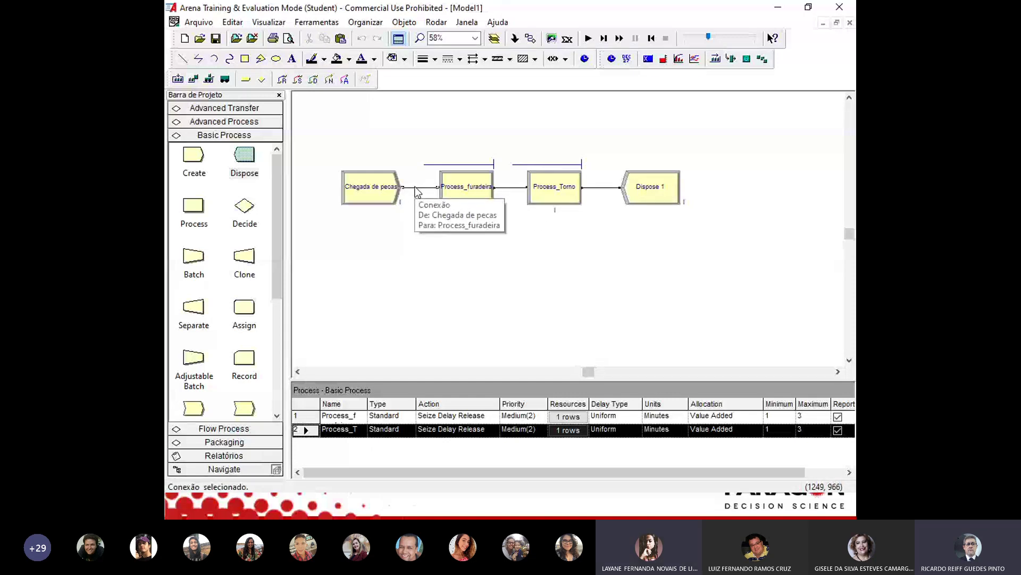
key("Delete")
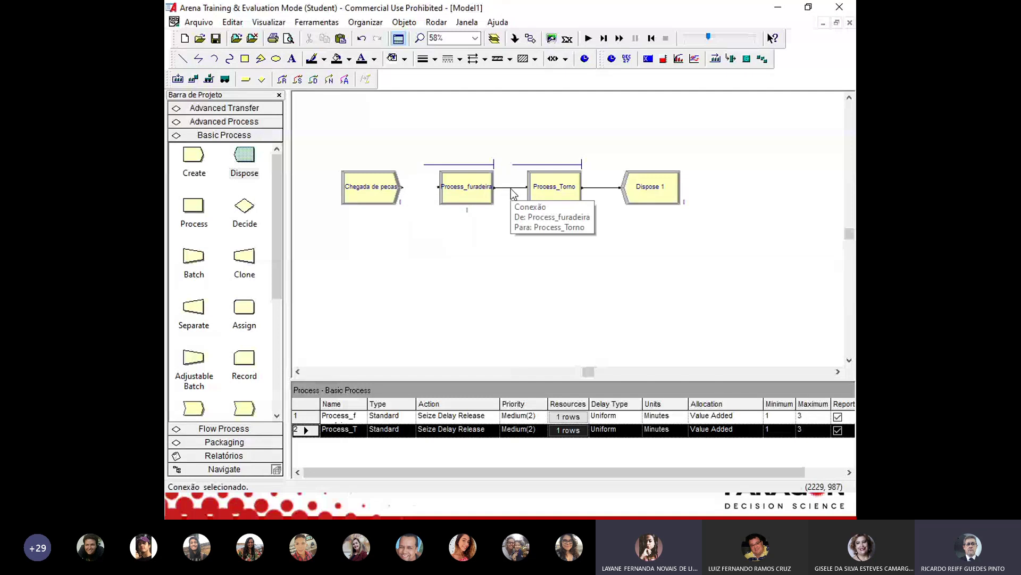
left_click(591, 188)
key("Delete")
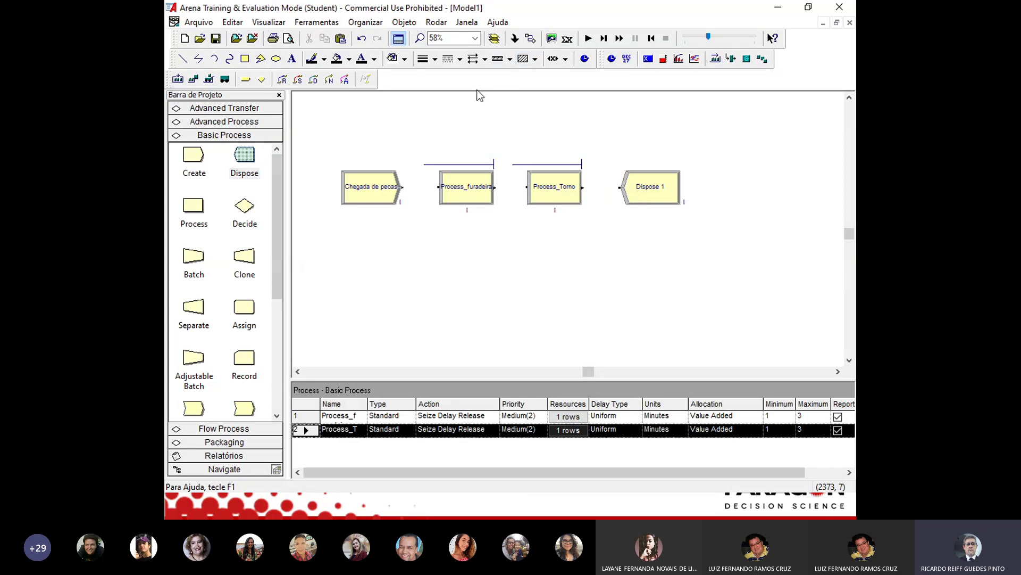
Connect Chegada de pecas to Process_furadeira, and Process_furadeira to Process_Torno
left_click(402, 187)
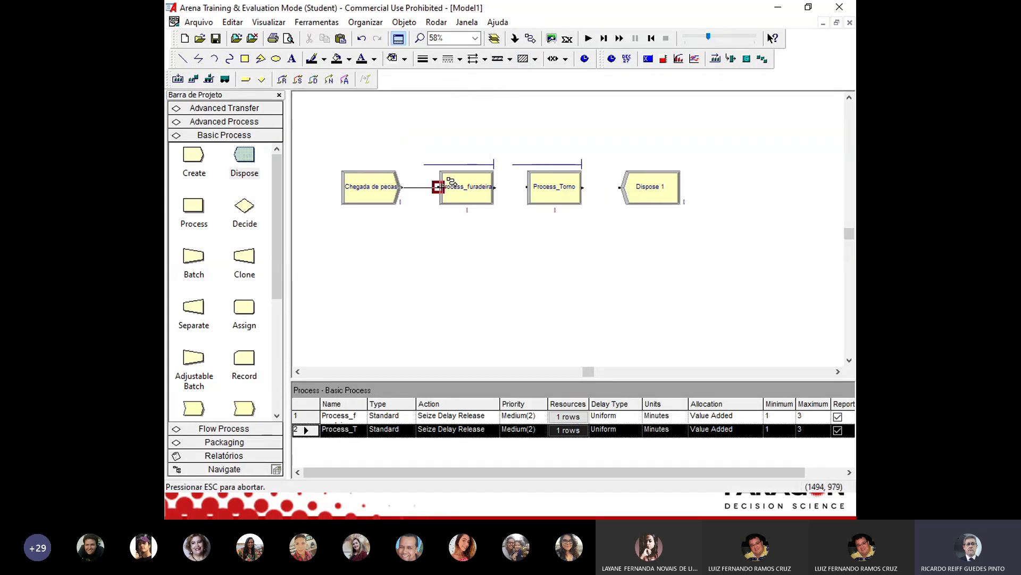
left_click(437, 187)
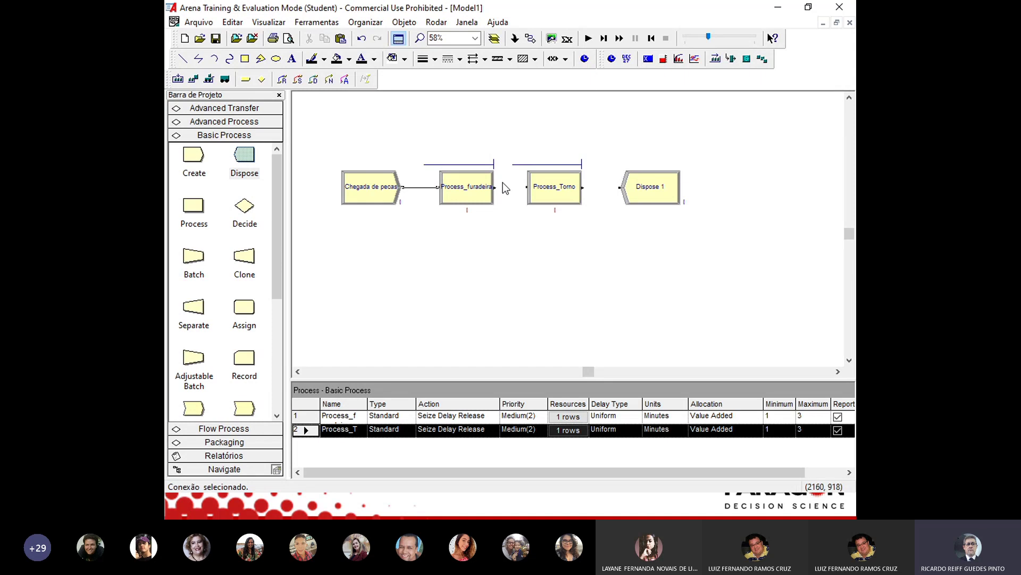
right_click(499, 244)
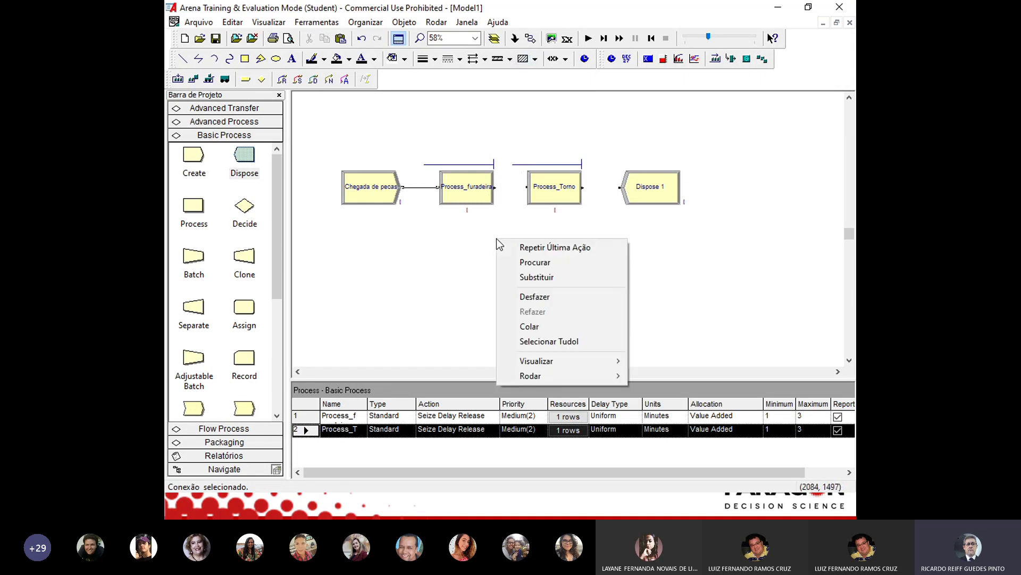
left_click(543, 248)
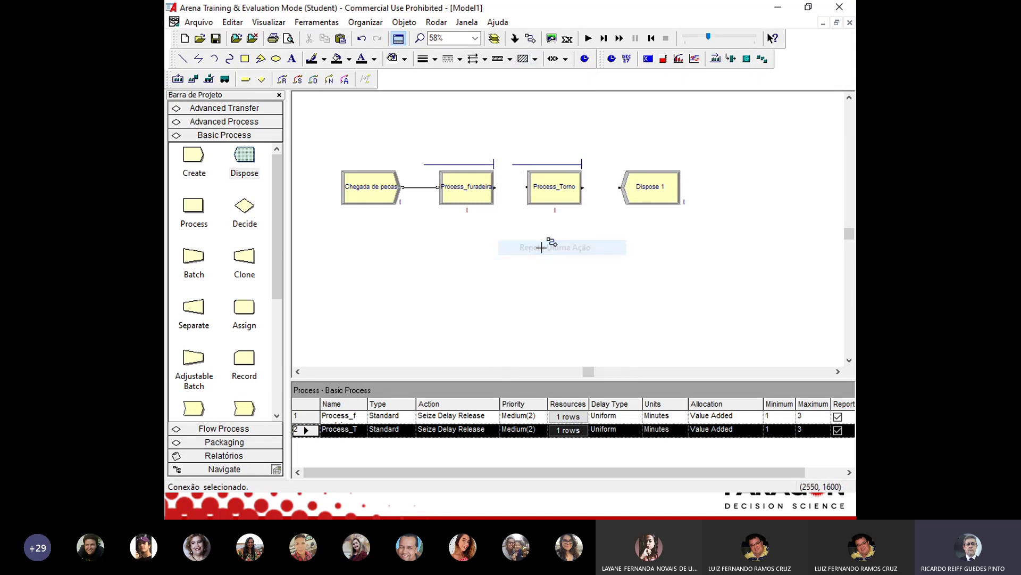
left_click(497, 188)
left_click(526, 187)
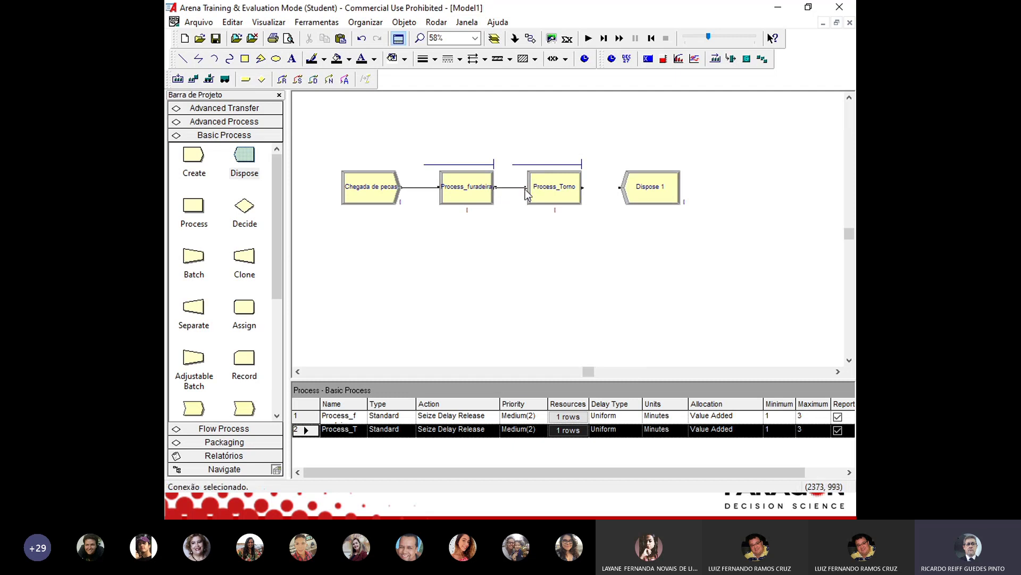
Connect the exit of Process_Torno to Dispose 1 to complete the process flow
right_click(553, 242)
left_click(593, 248)
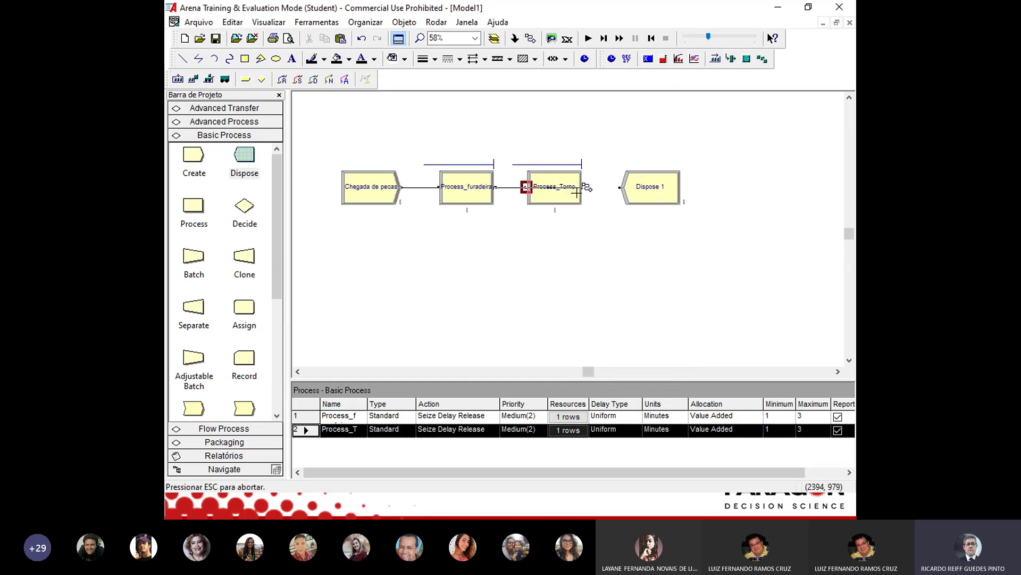
left_click(581, 187)
left_click(620, 187)
left_click(615, 253)
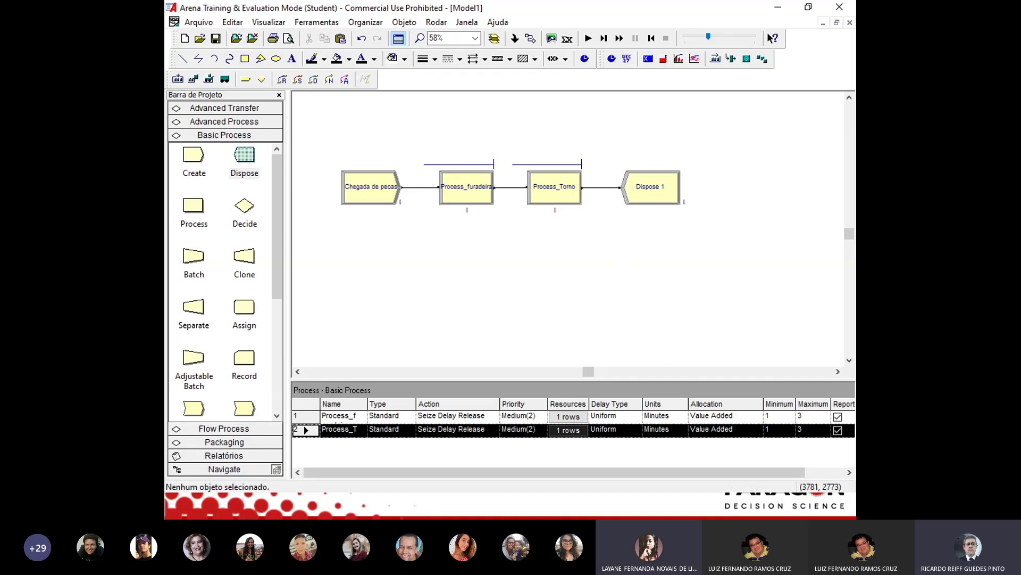
Review the resource and delay settings of the Process_Torno module and close it without changes
double_click(568, 189)
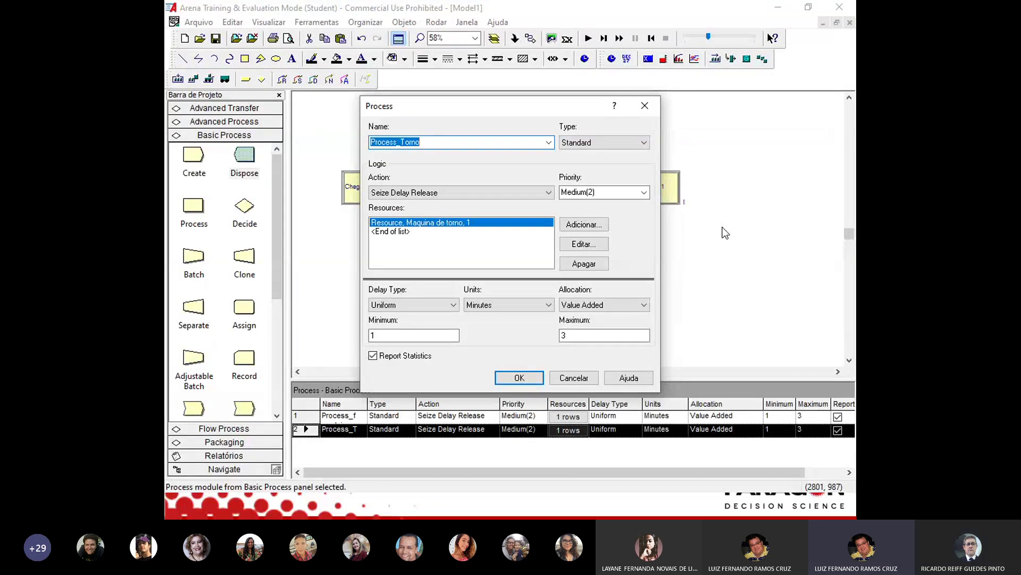
left_click(575, 376)
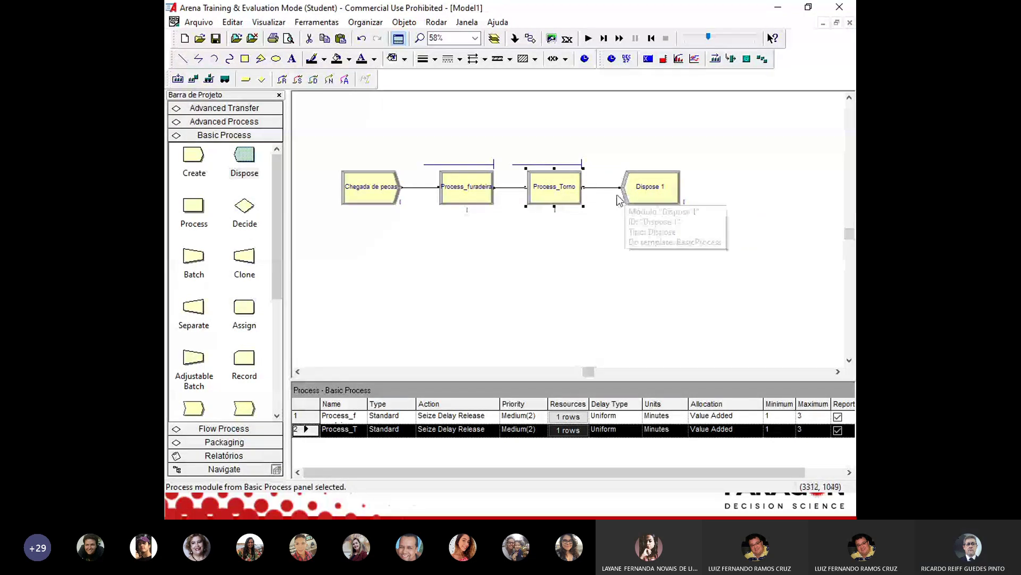
left_click_drag(326, 137, 701, 231)
left_click(708, 226)
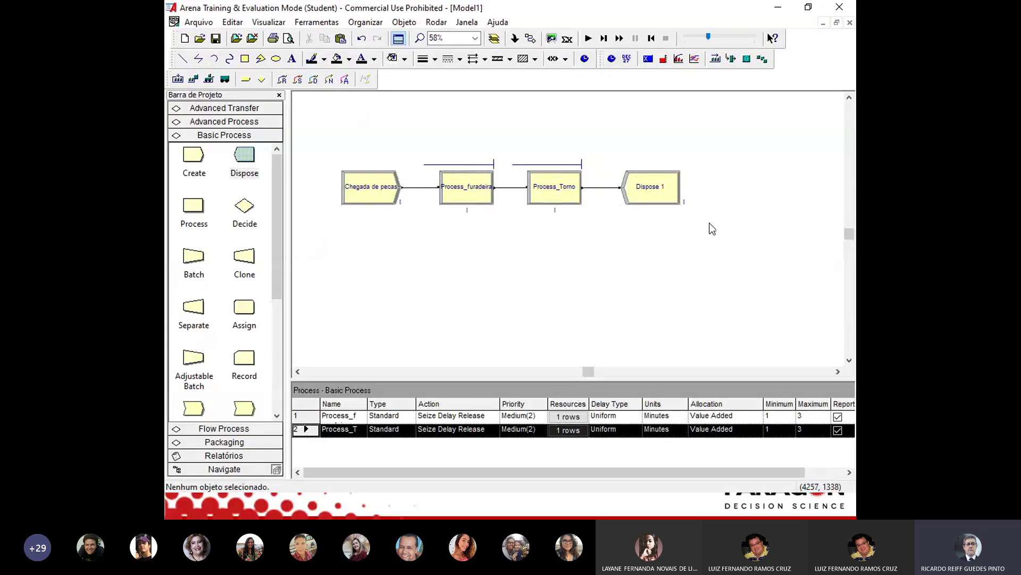
Set the replication length in the run setup to 50 hours
left_click(433, 23)
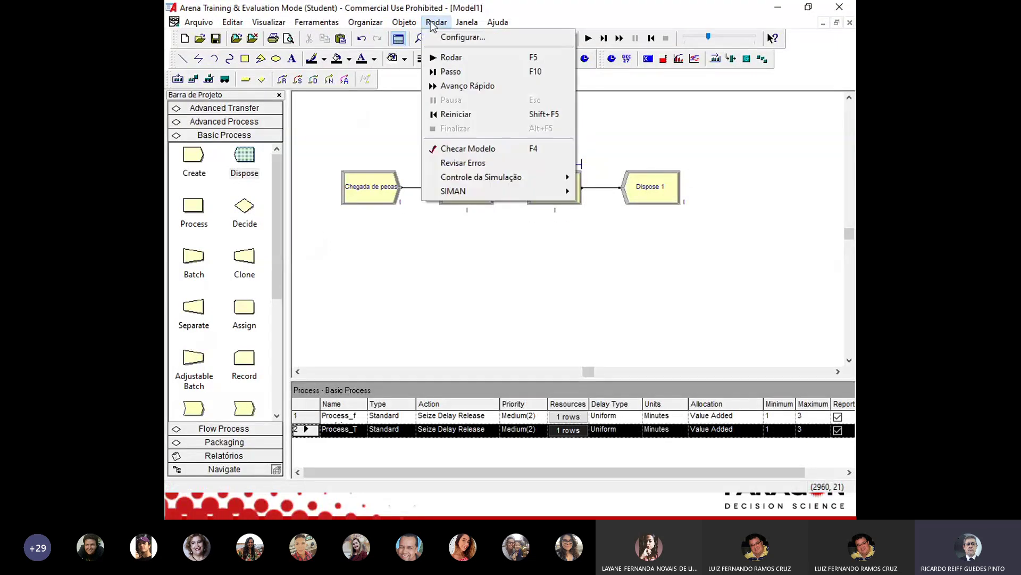
left_click(476, 36)
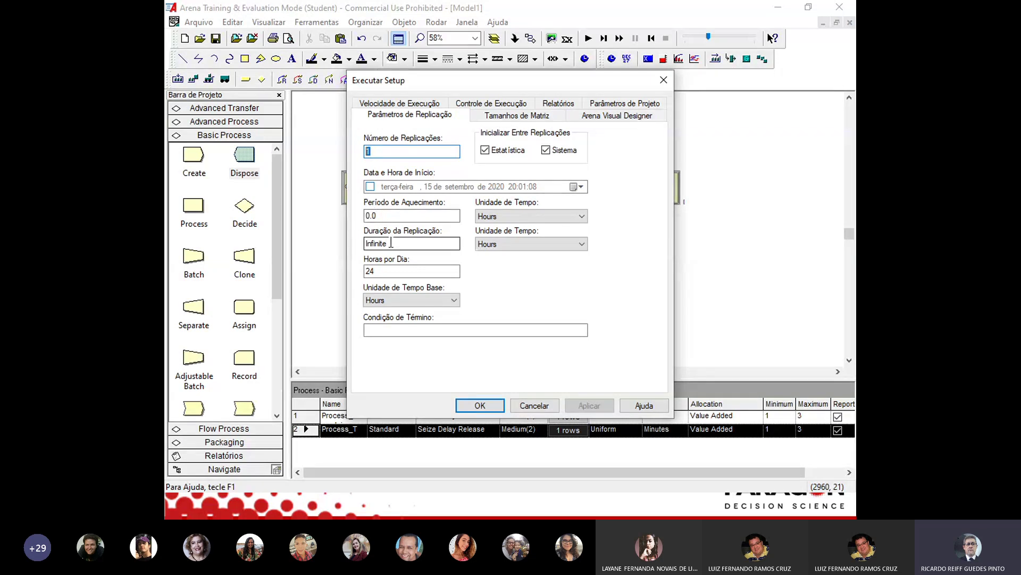
left_click_drag(387, 243, 347, 246)
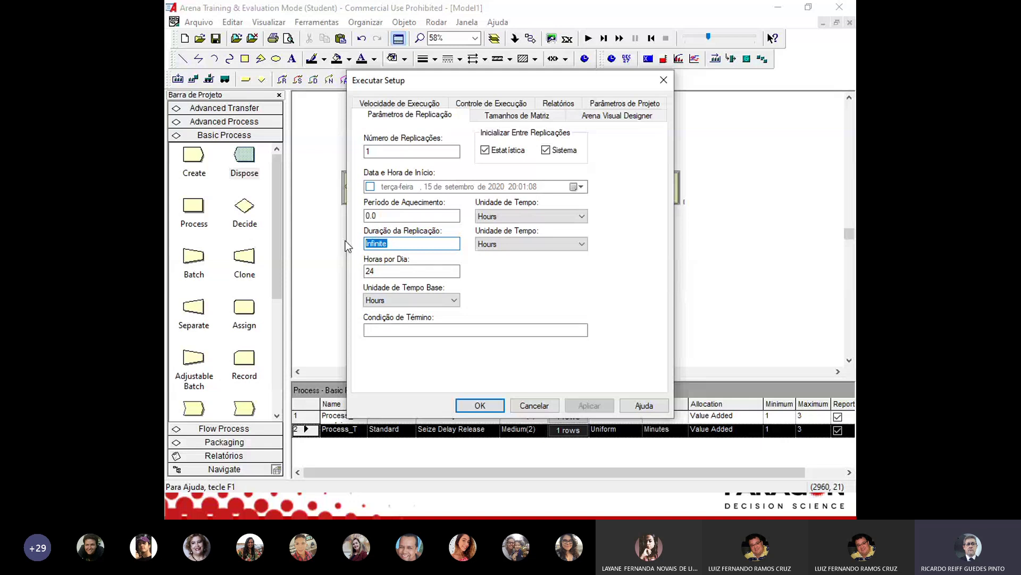
type("50")
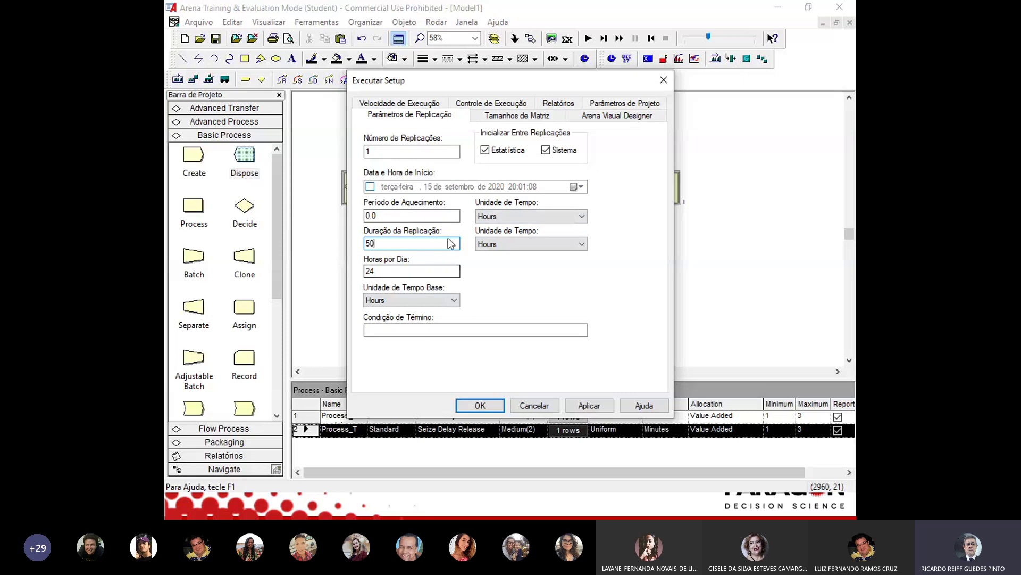
left_click(478, 407)
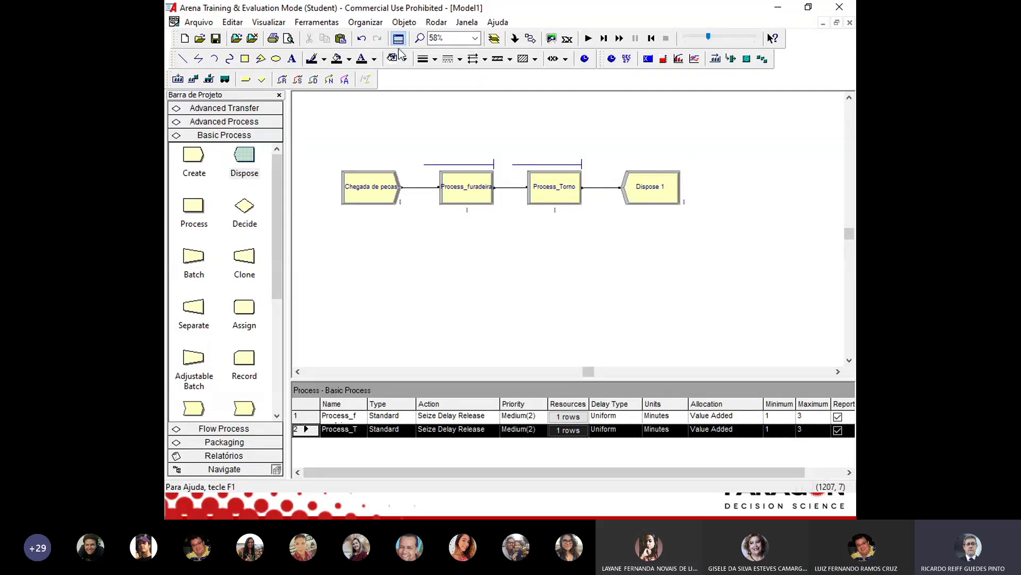
Review the number of replications and the replication length in the run setup
left_click(437, 24)
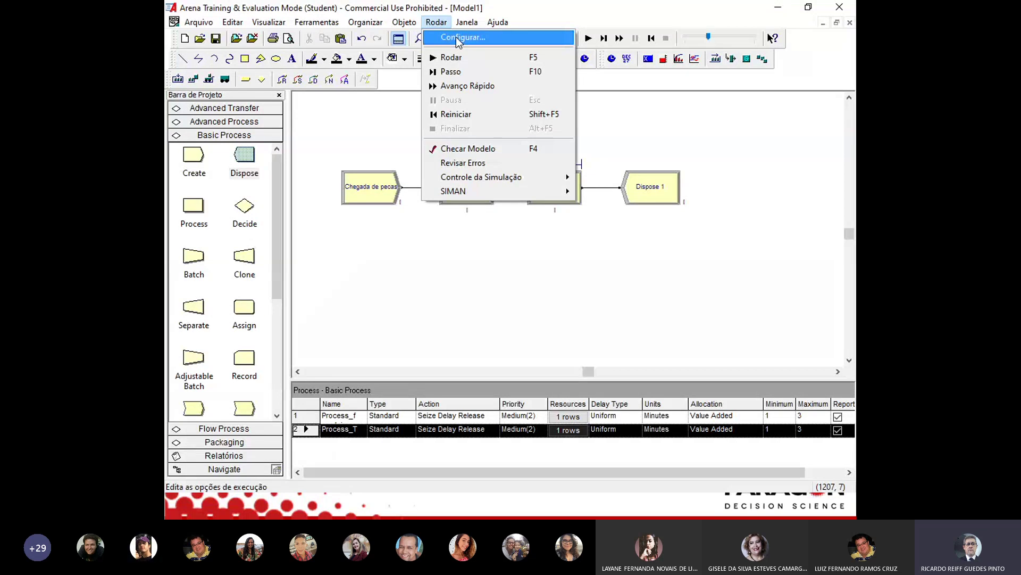
left_click(455, 37)
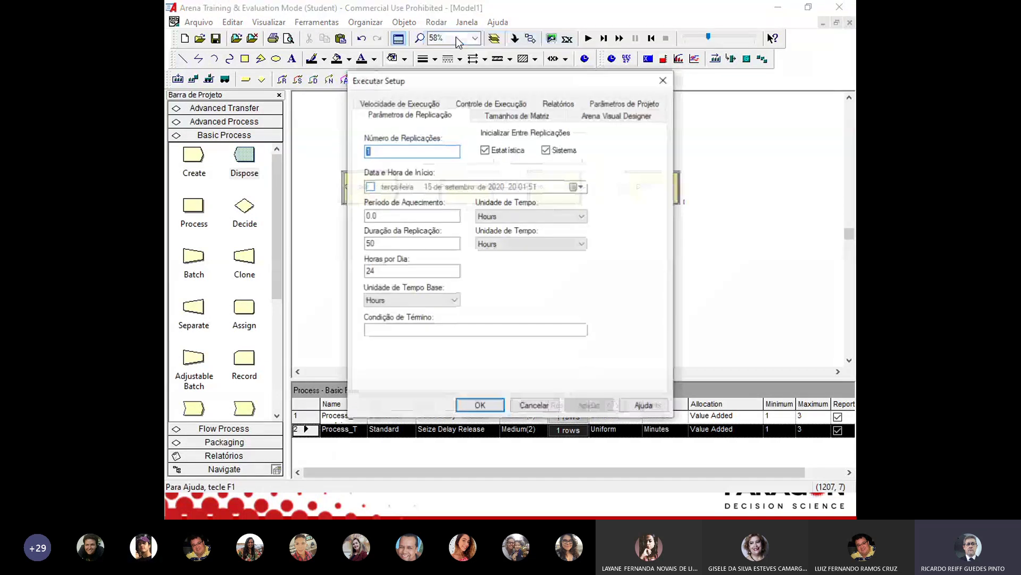
left_click(400, 116)
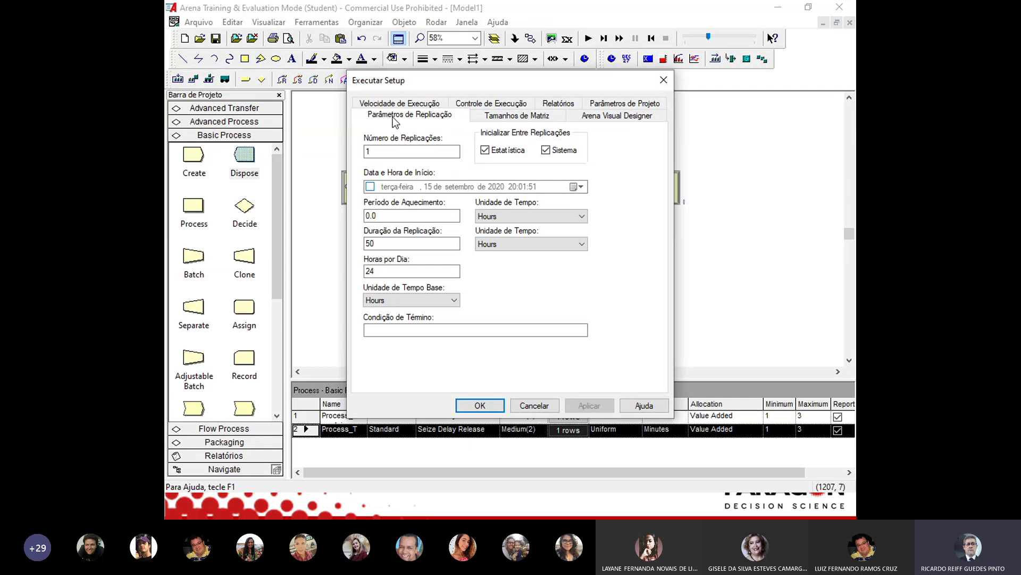
double_click(409, 151)
key("Tab")
key("Tab")
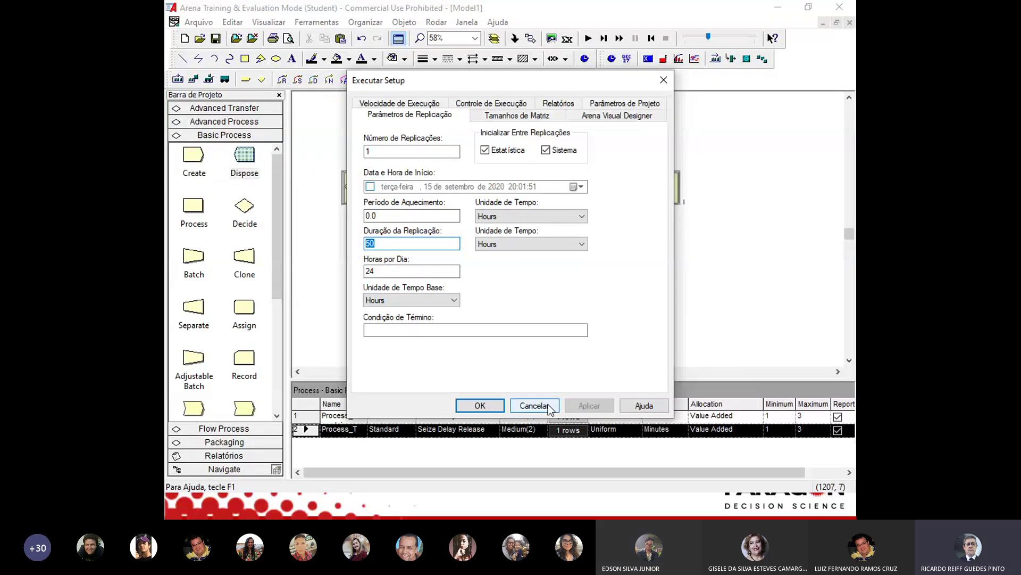
left_click(478, 406)
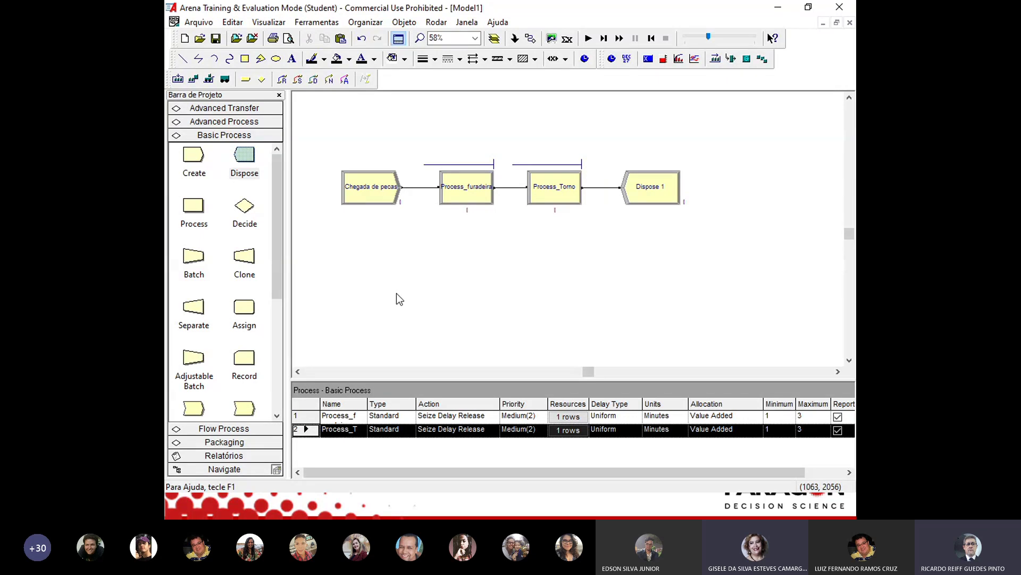
Review the name, time between arrivals and available arrival types of the Chegada de pecas module, keeping Random (Expo)
double_click(365, 193)
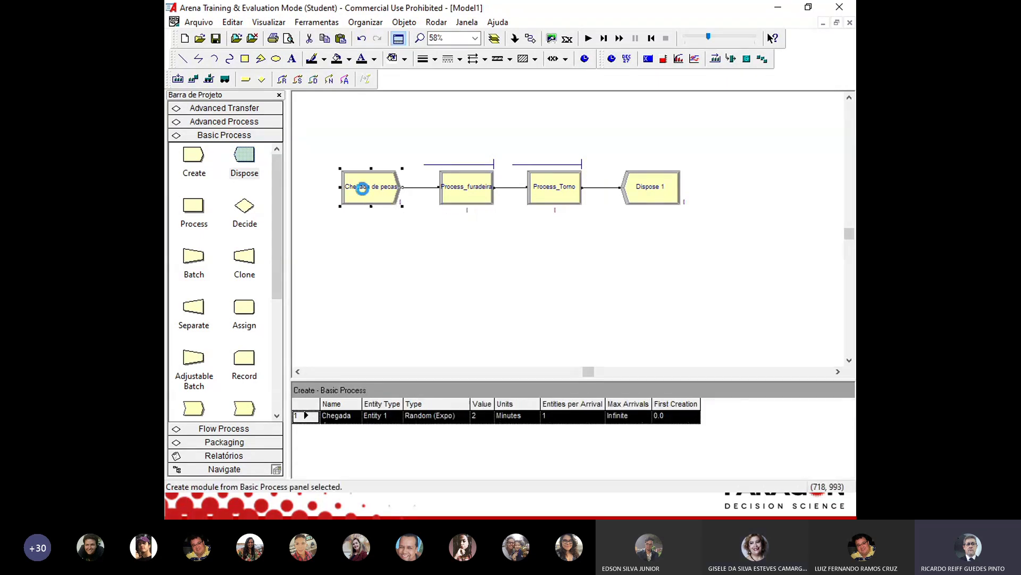
key("End")
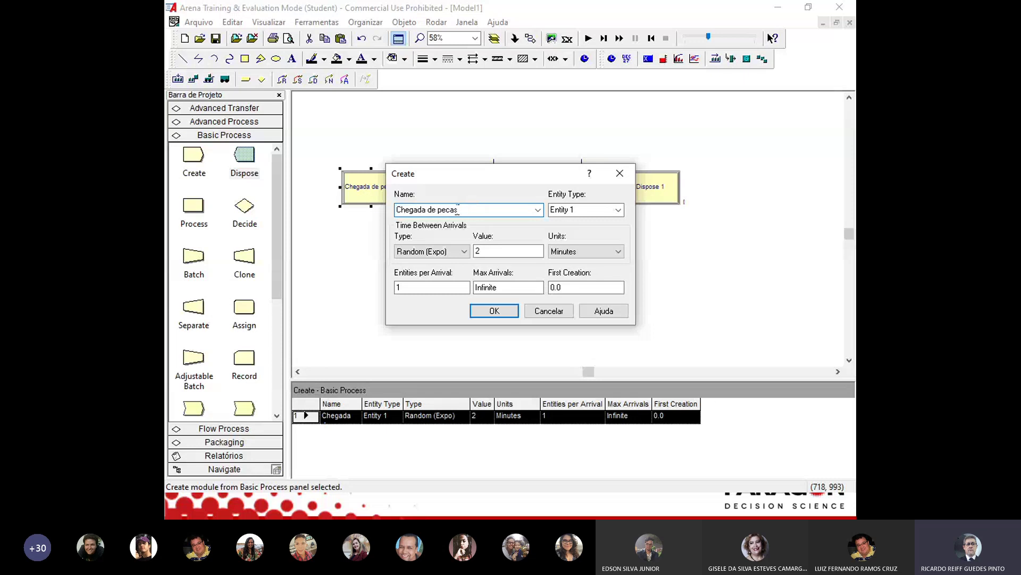
left_click(397, 210)
left_click(471, 211)
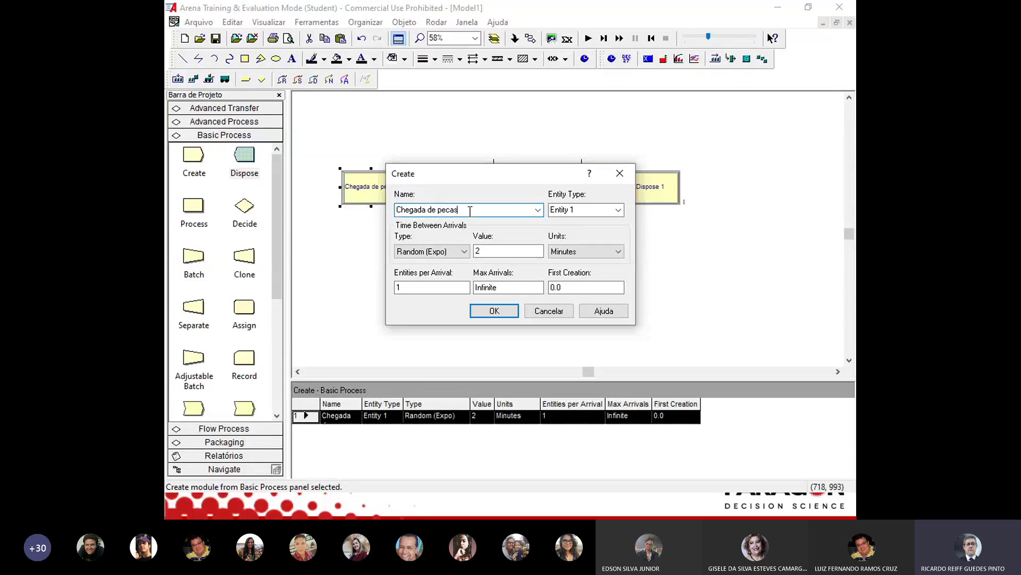
left_click(423, 254)
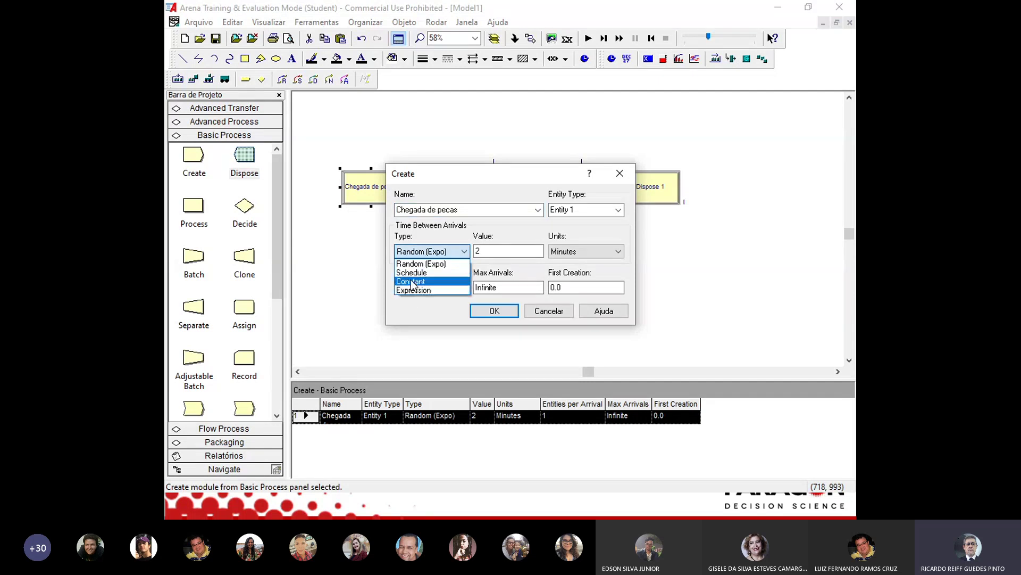
left_click(448, 262)
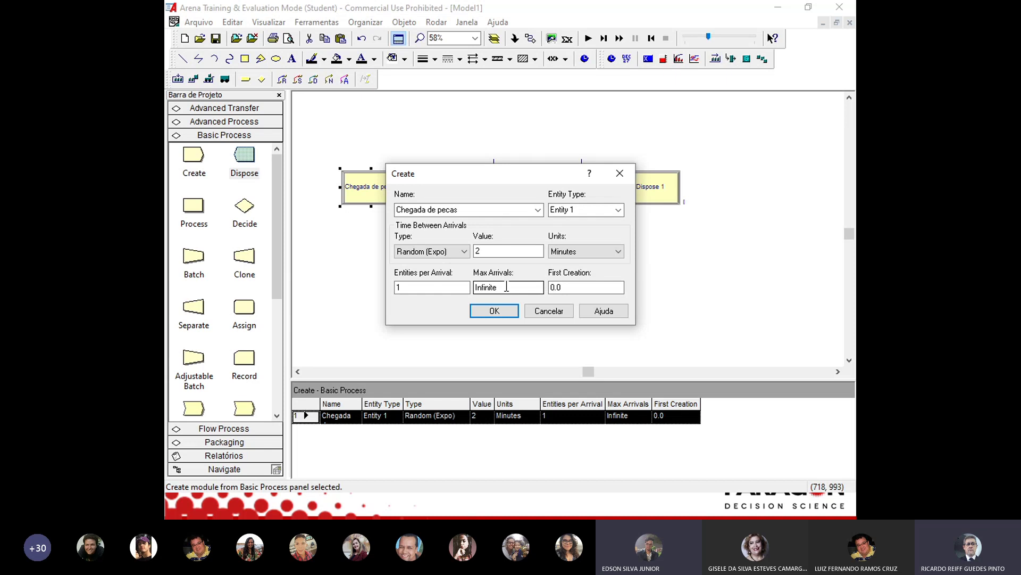
left_click(490, 312)
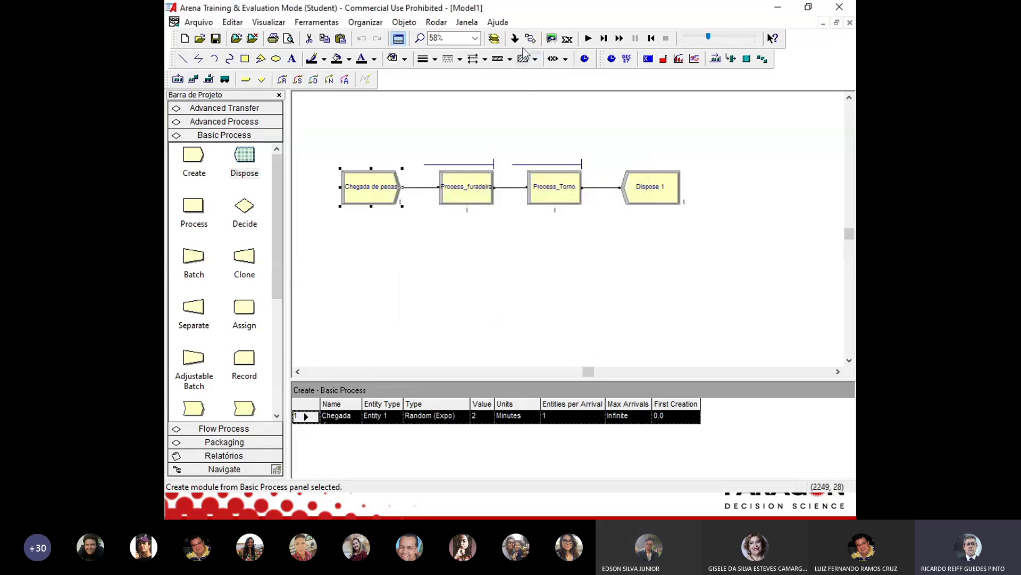
Run the simulation to the end at a faster animation speed and open its results report
left_click(588, 41)
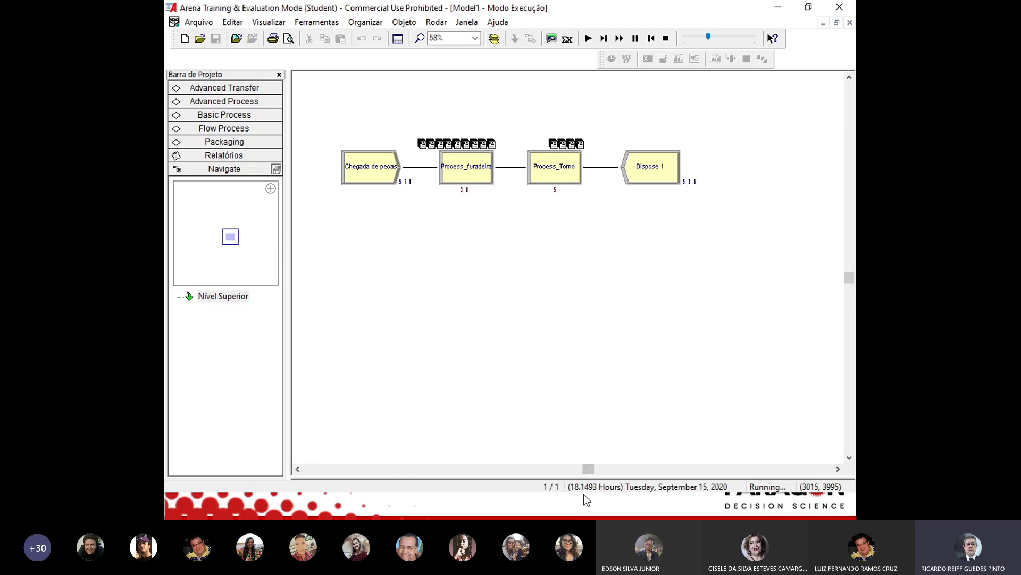
left_click(722, 38)
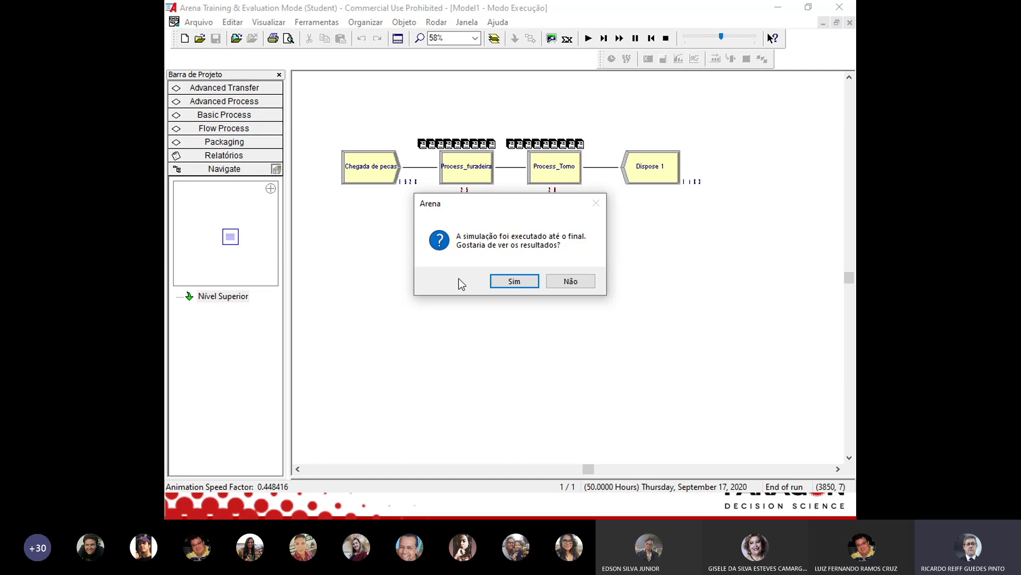
left_click(525, 284)
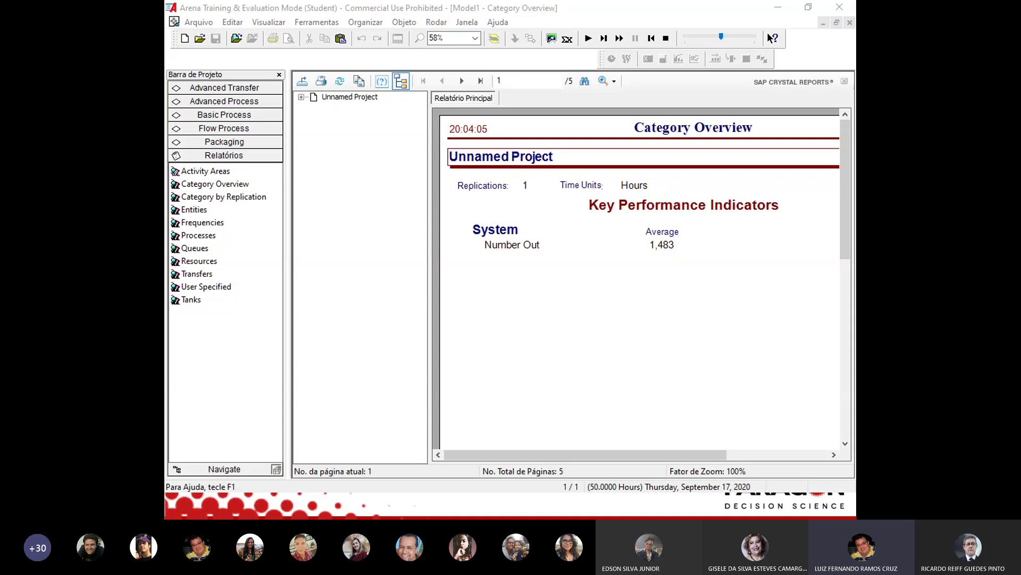
left_click(638, 319)
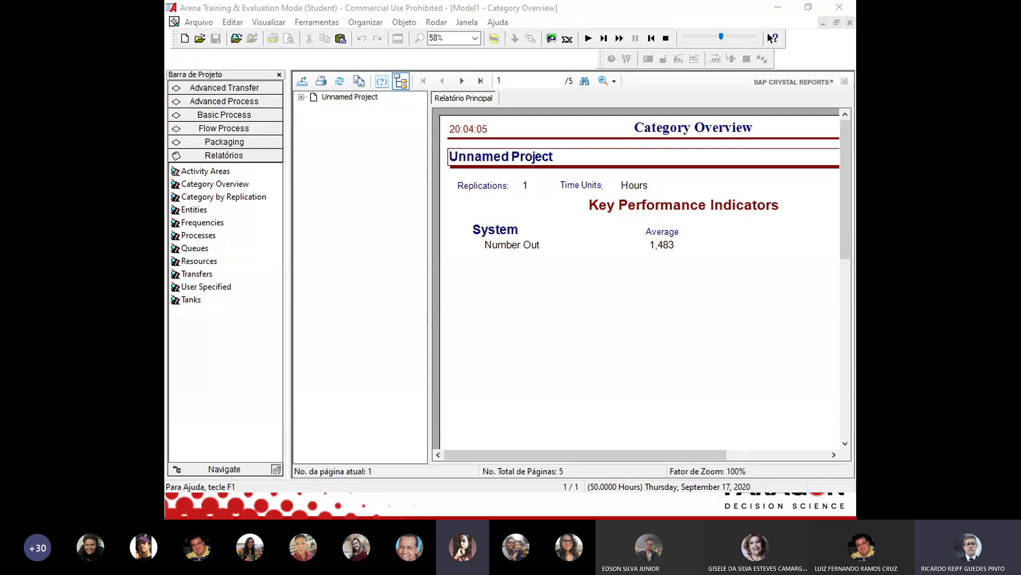
left_click(641, 309)
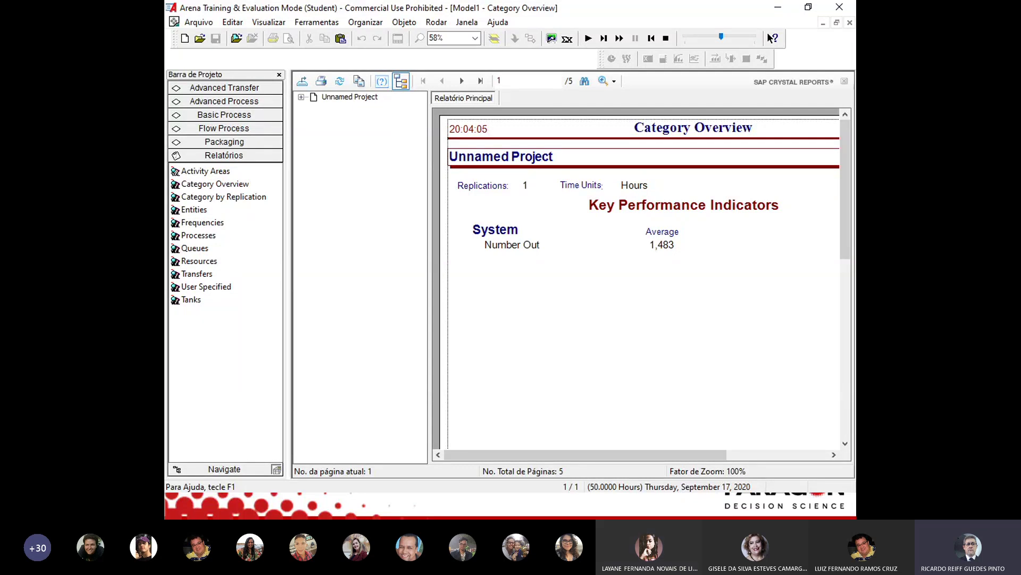
left_click(611, 207)
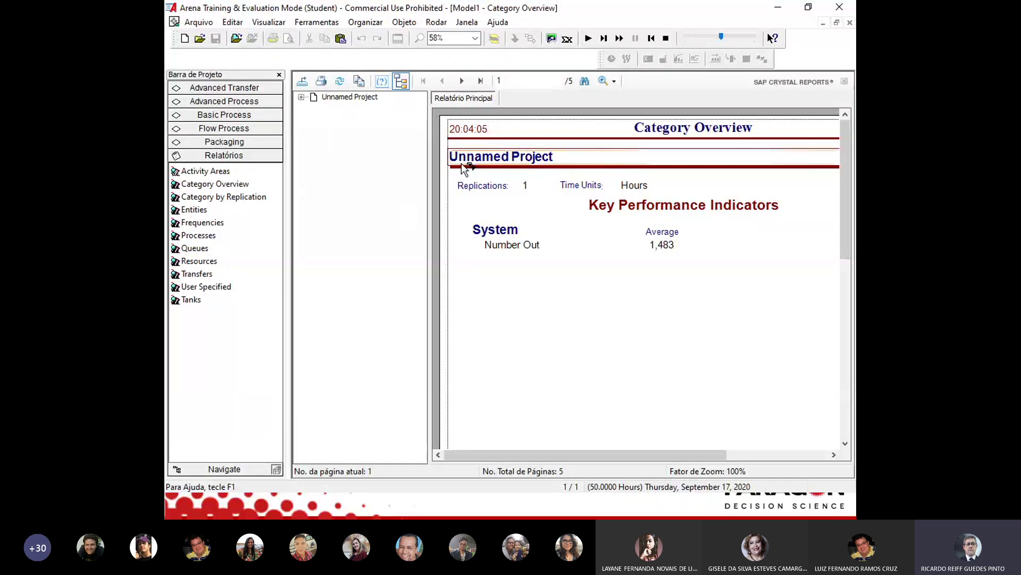
Examine the Scheduled Utilization of the drilling and lathe machines under Resource Usage in the Category Overview report
left_click(302, 98)
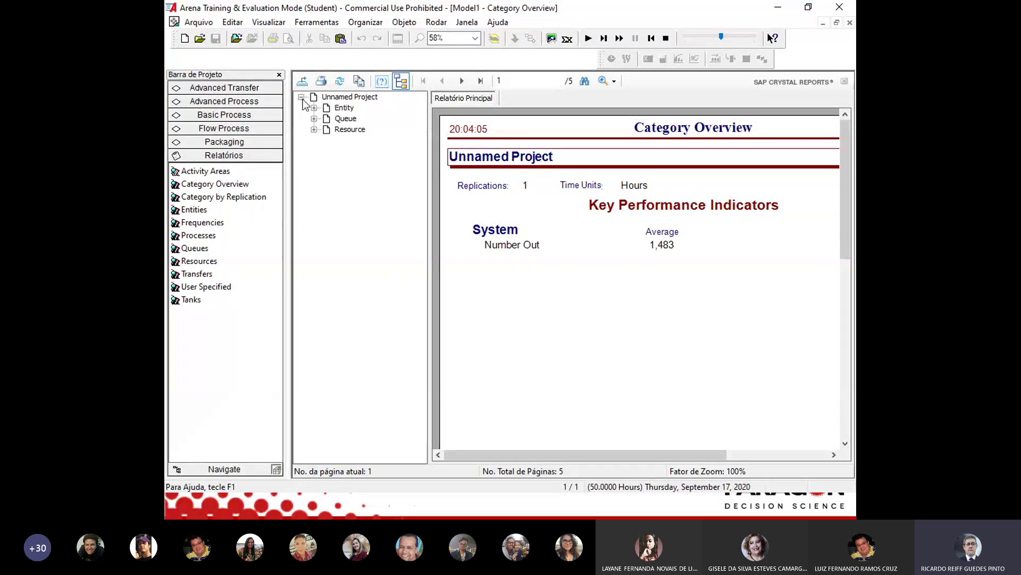
left_click(345, 130)
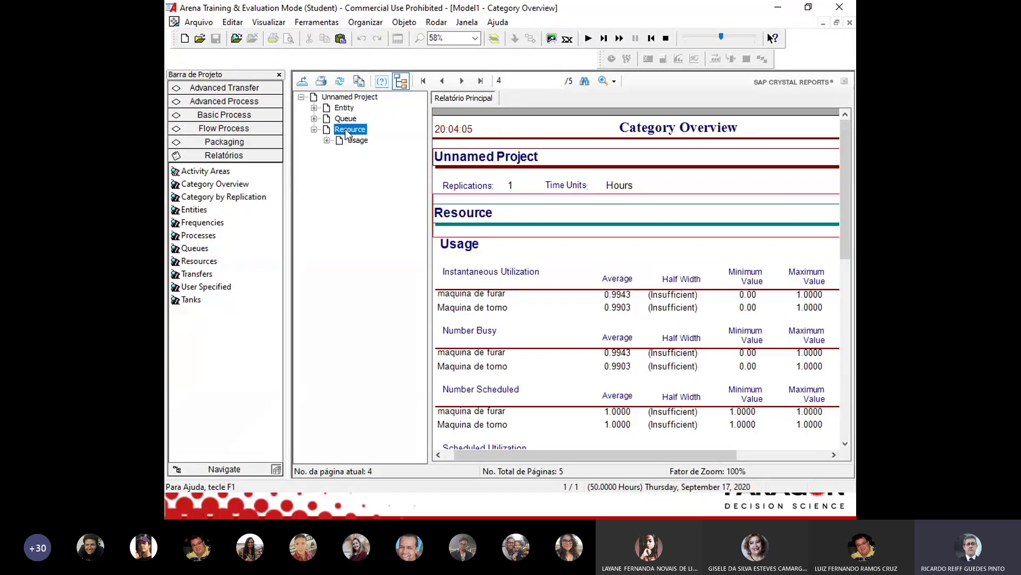
left_click(357, 141)
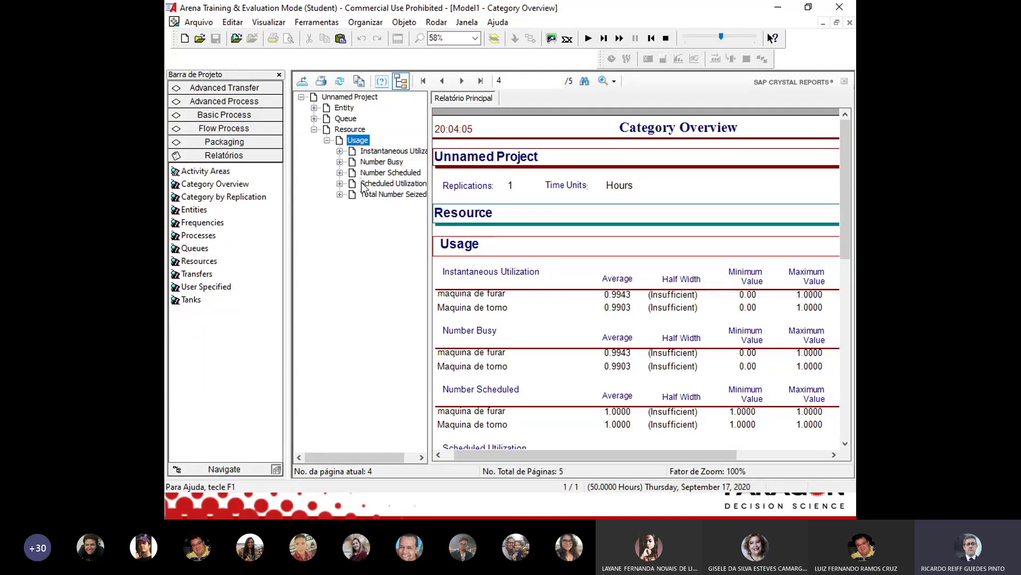
left_click(371, 186)
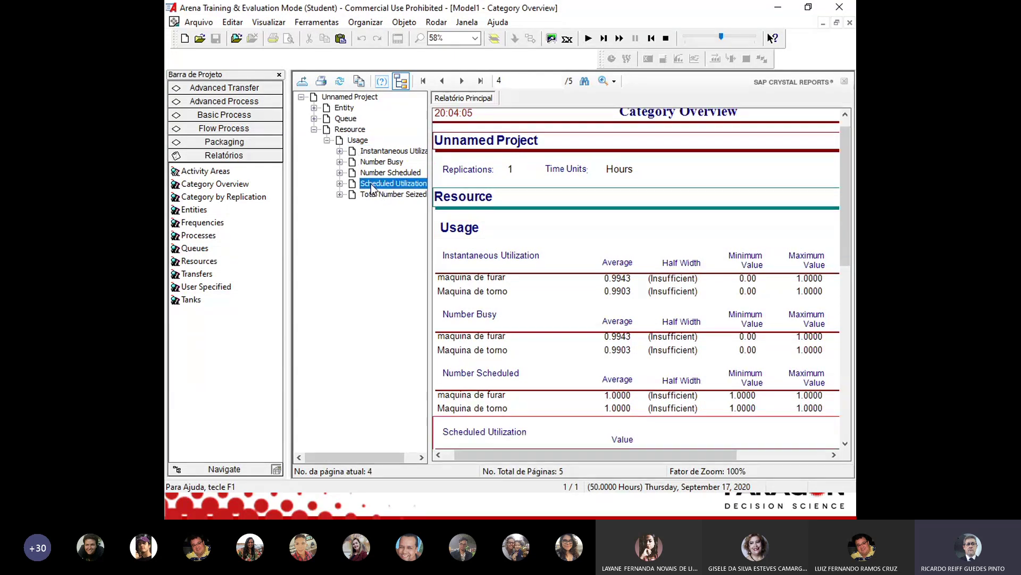
double_click(373, 187)
scroll(590, 237, "down", 5)
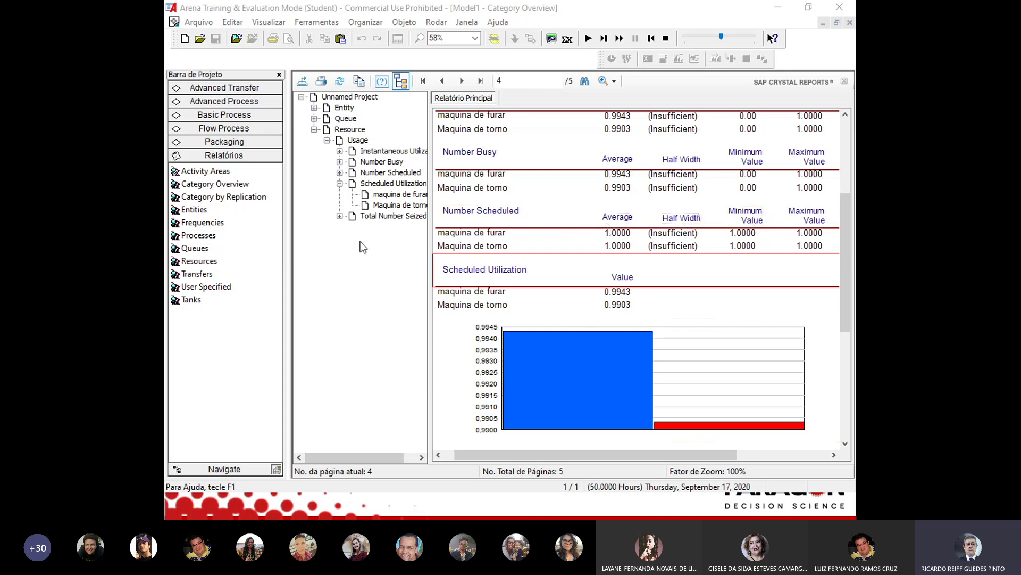
Collapse the Resource section of the report and show the Queue waiting times and numbers waiting
left_click(326, 140)
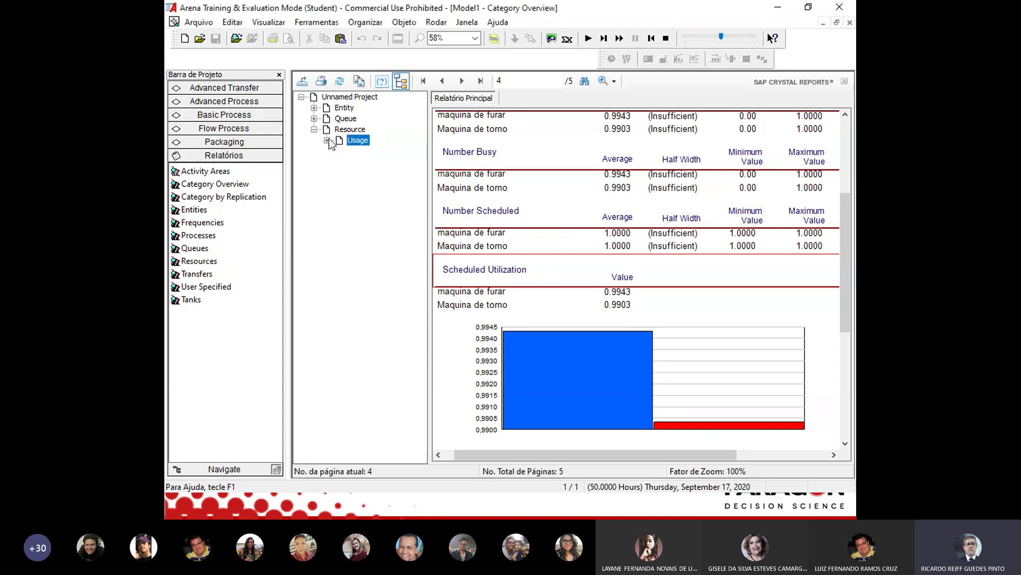
left_click(315, 130)
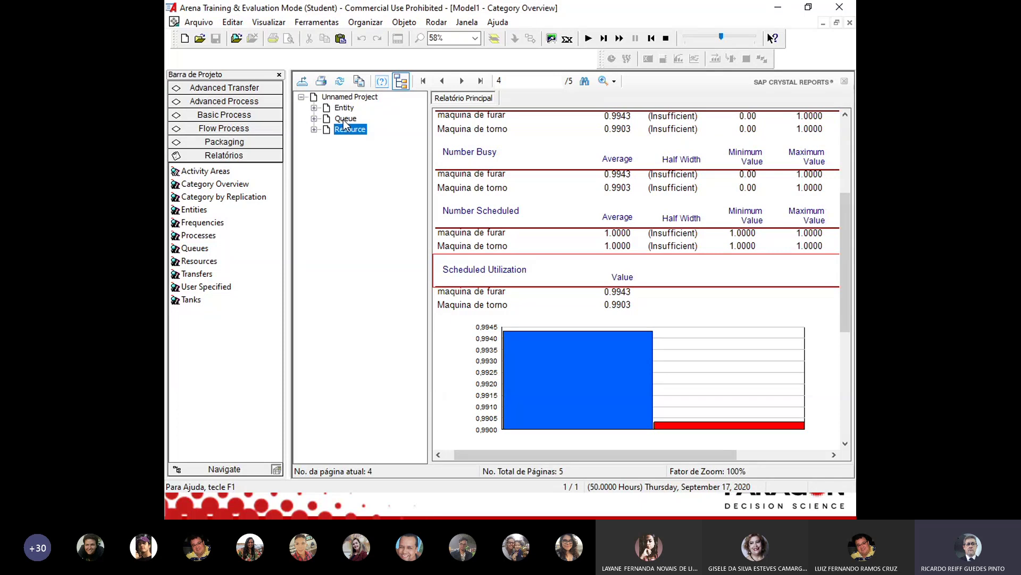
left_click(345, 121)
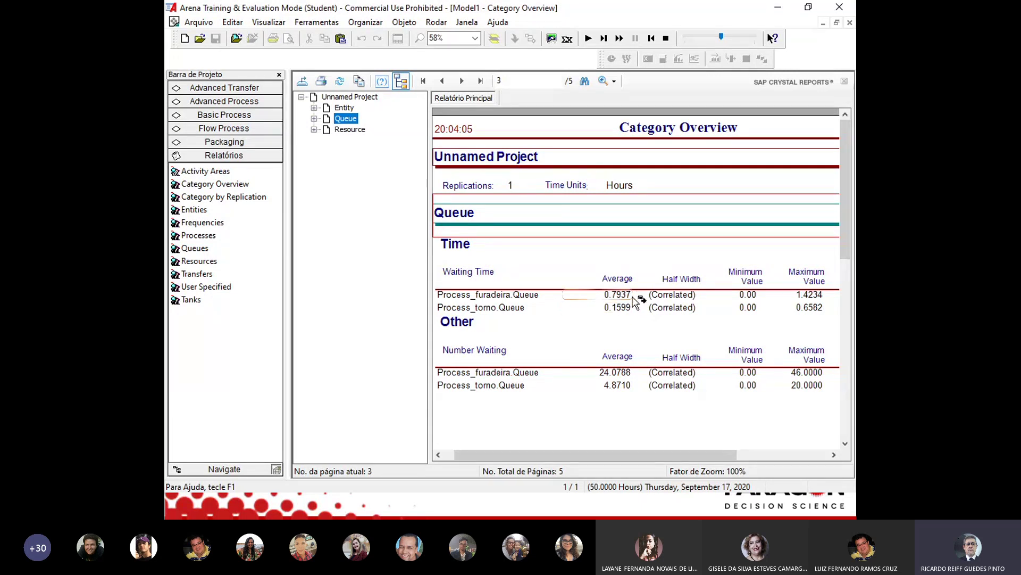
End the run, close the report and set the base time unit of the replication parameters to Minutes
left_click(667, 39)
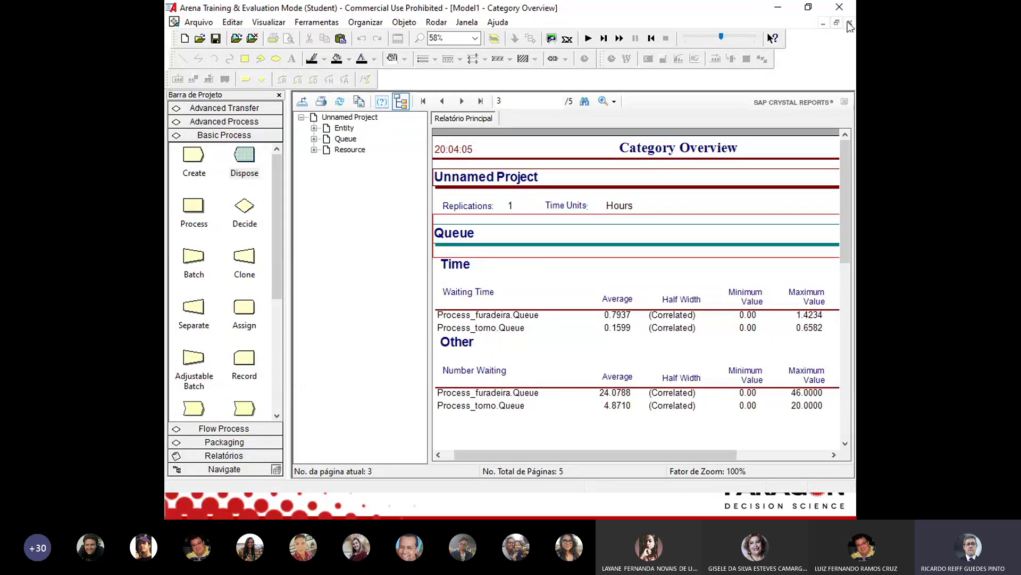
left_click(849, 23)
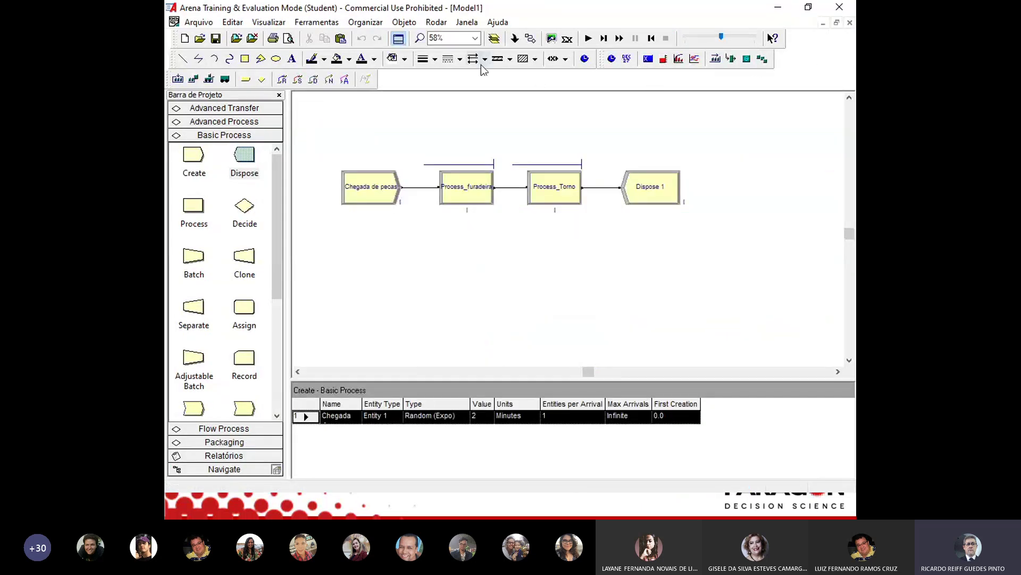
left_click(436, 22)
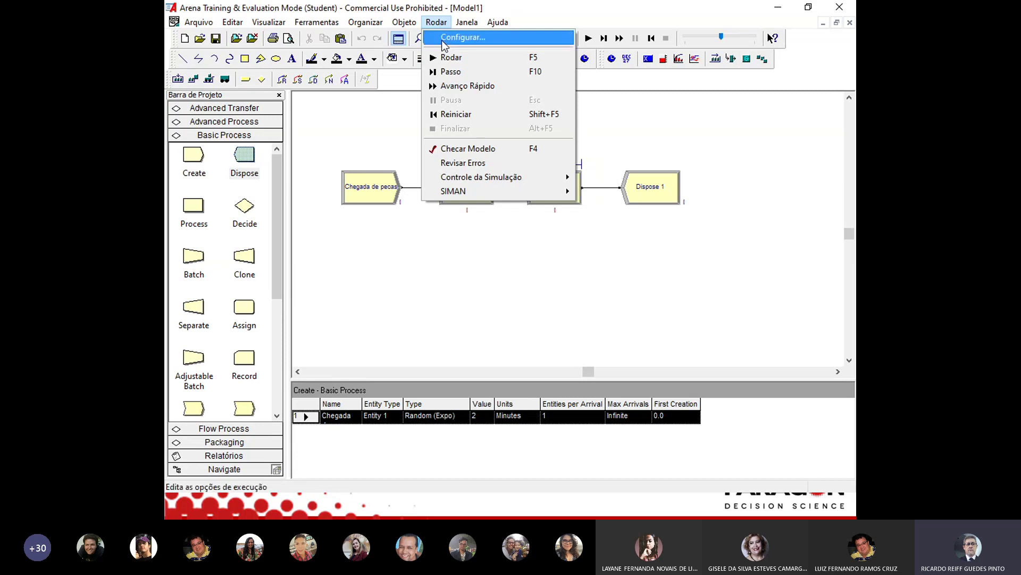
left_click(441, 38)
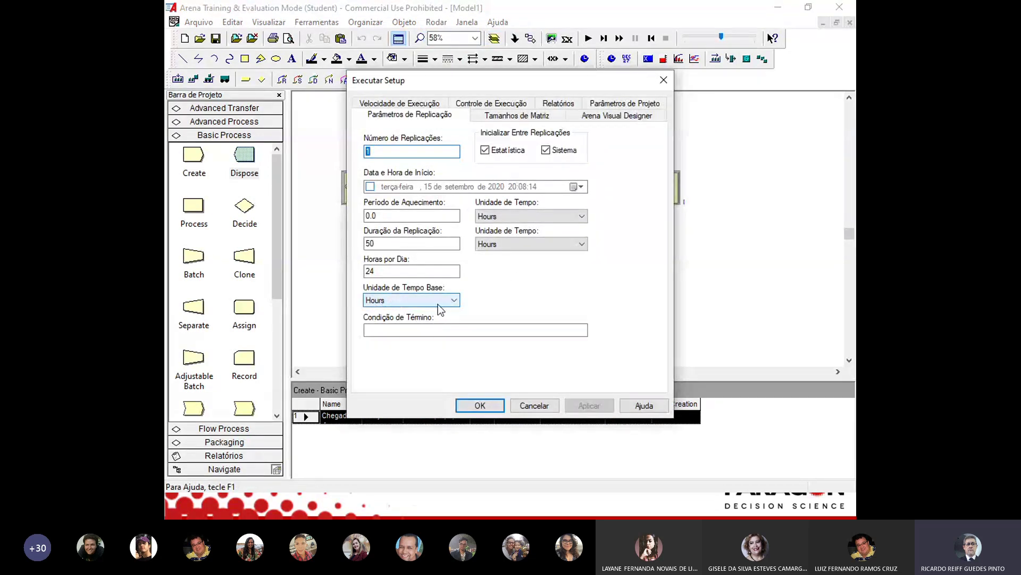
left_click(452, 300)
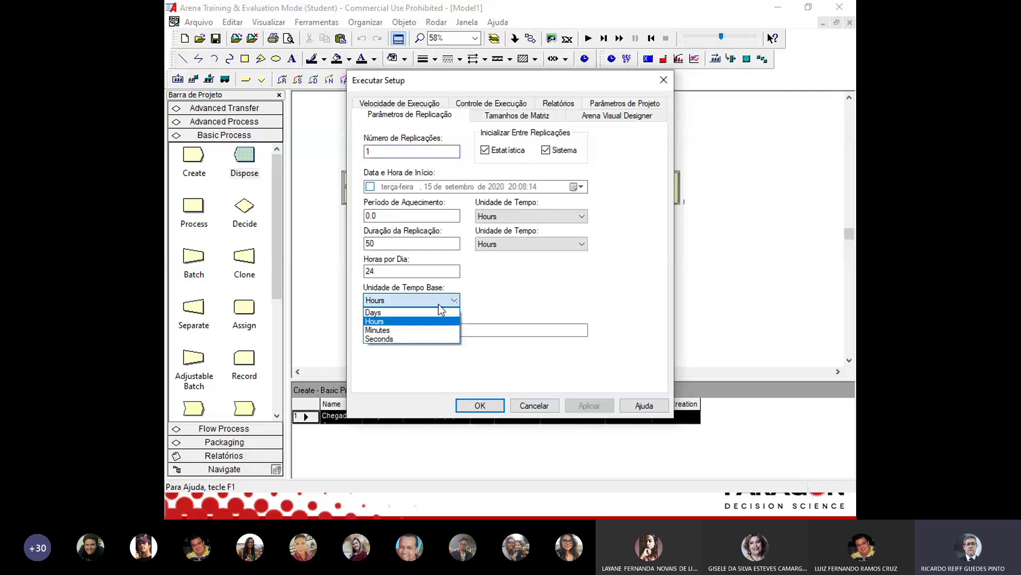
left_click(427, 331)
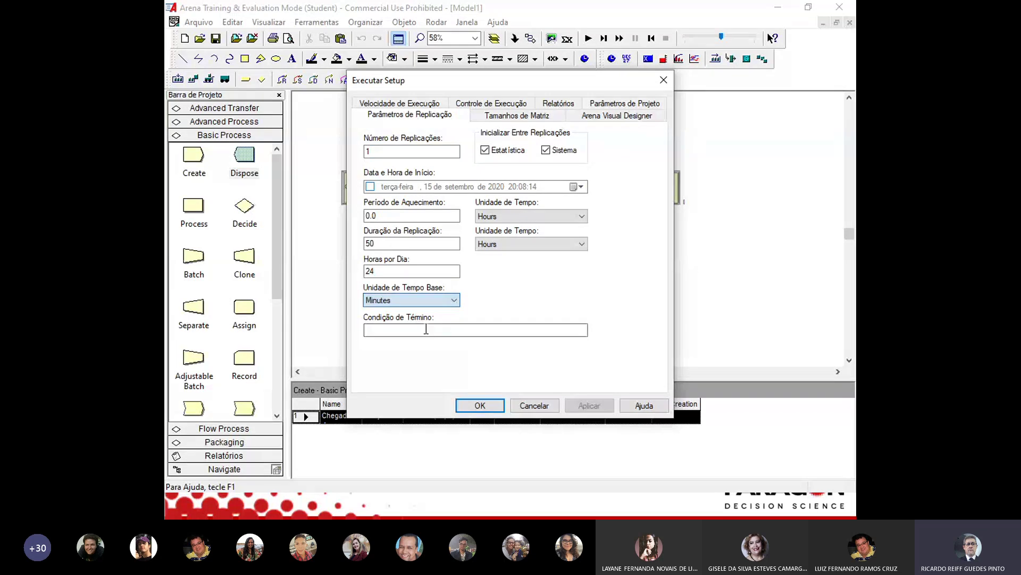
left_click(464, 406)
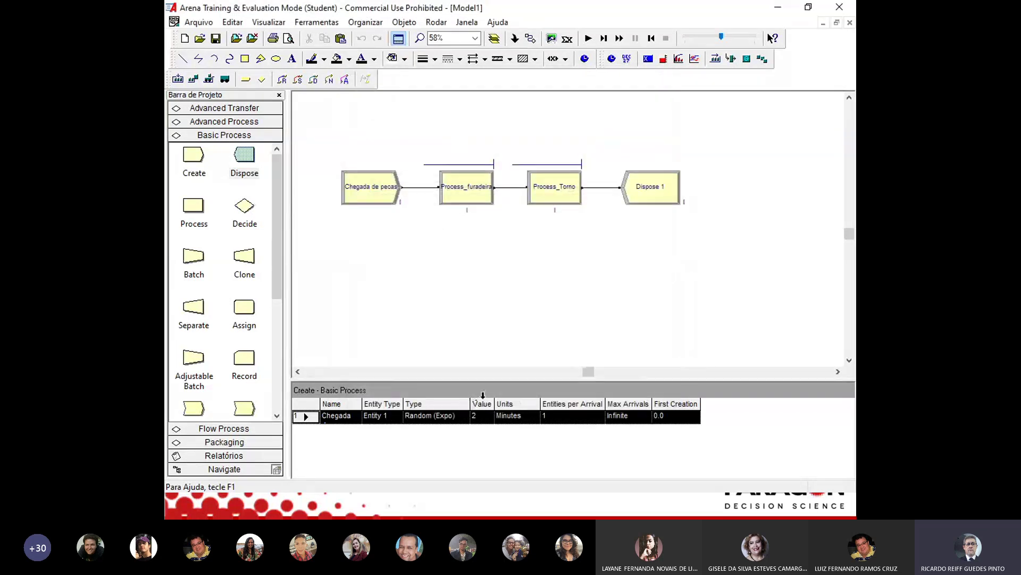
Run the simulation to the end at a faster animation speed and show the Queue section of its results report
left_click(588, 38)
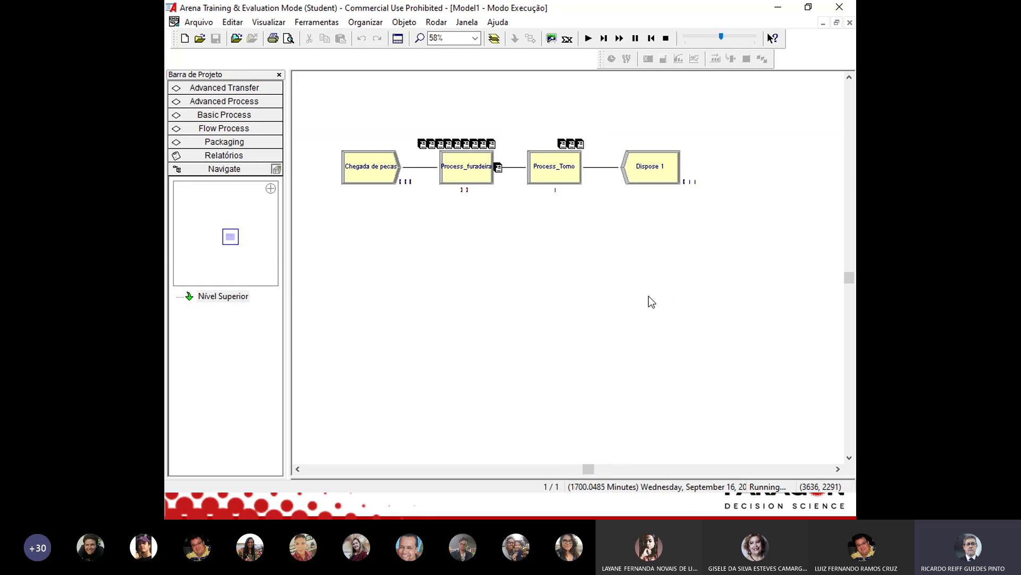
left_click_drag(722, 38, 735, 39)
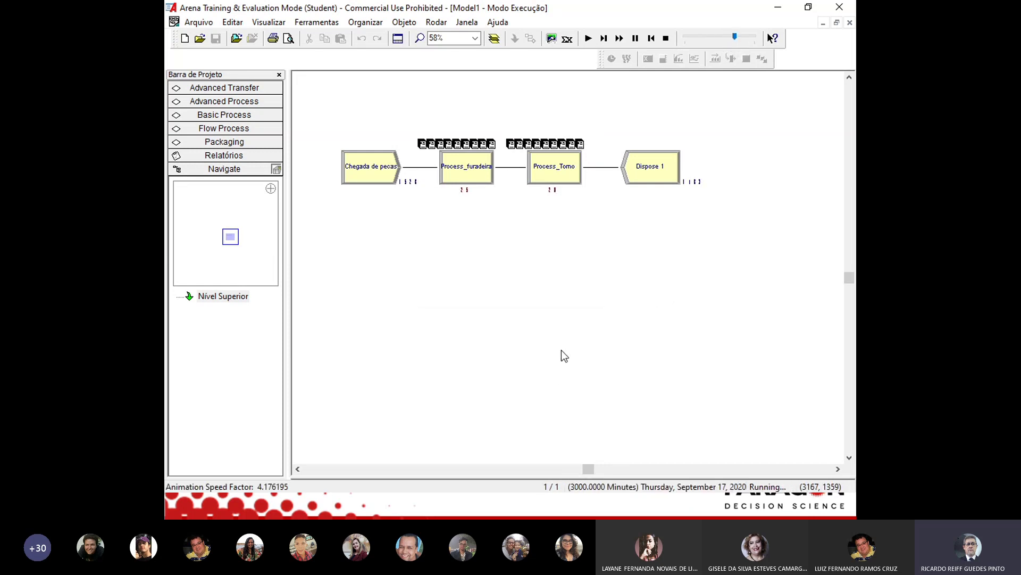
left_click(492, 278)
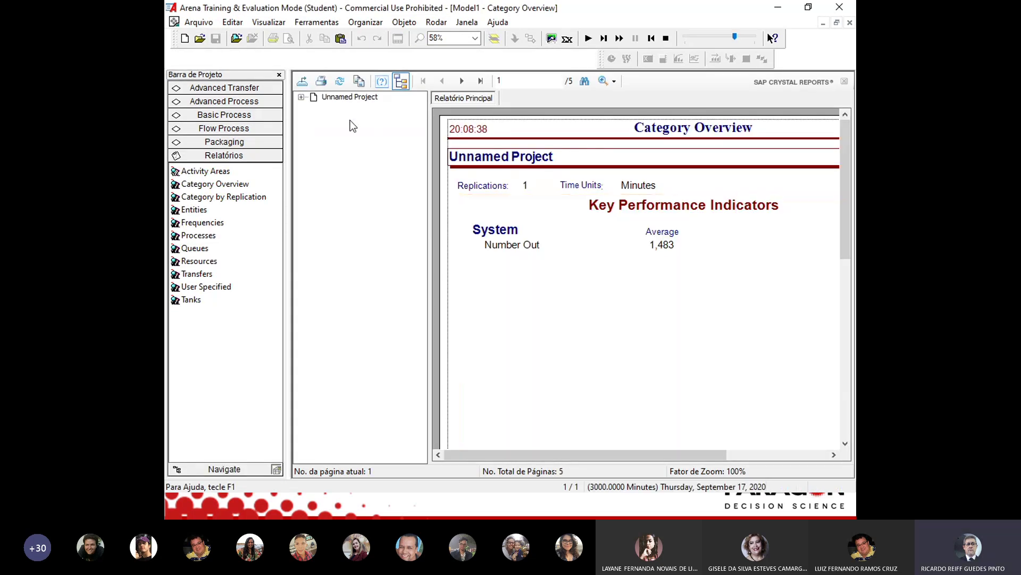
left_click(301, 97)
left_click(345, 118)
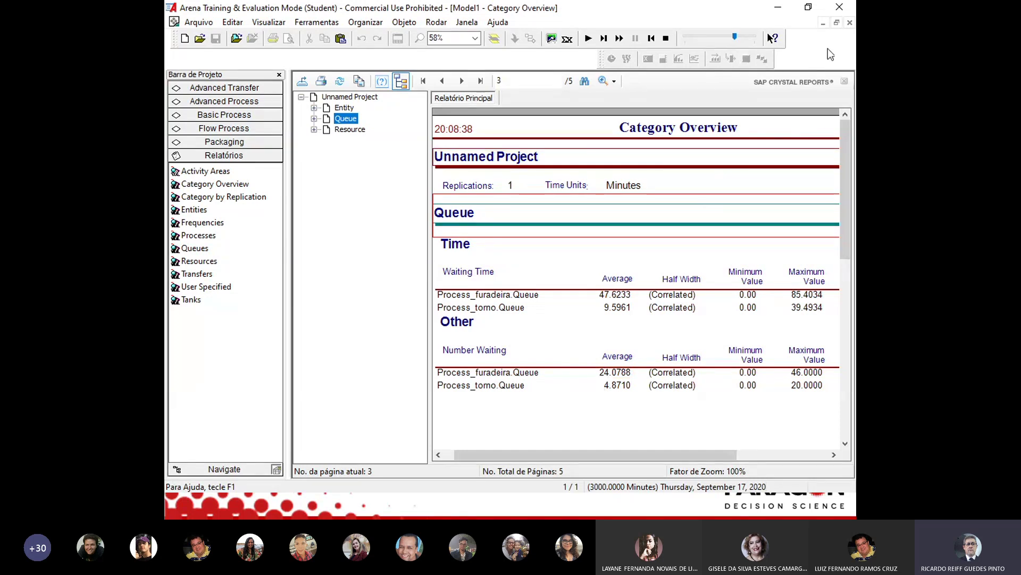
Close the report, end the run and review the delay settings of the Process_furadeira and Process_Torno modules
left_click(850, 22)
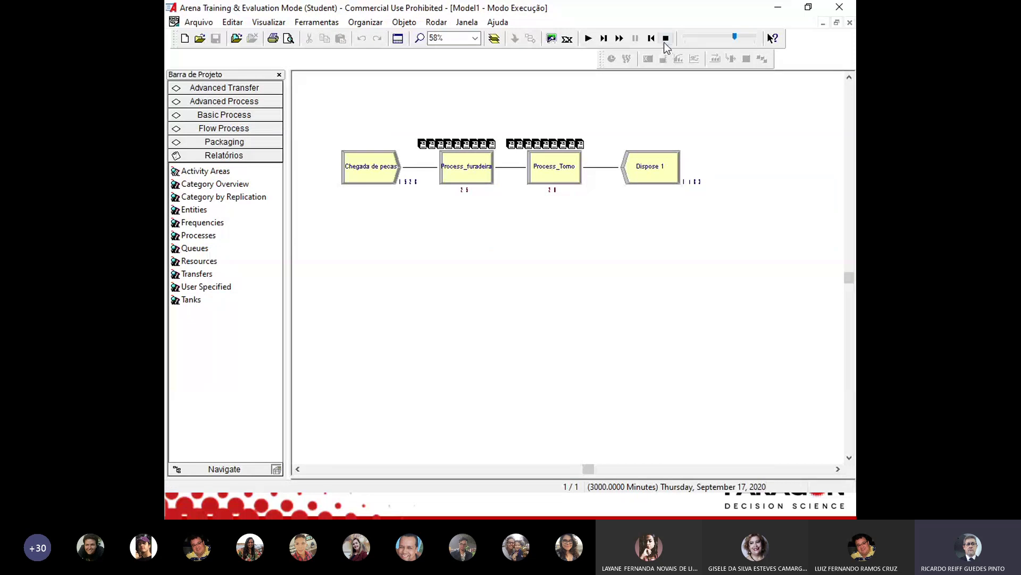
left_click(666, 39)
double_click(464, 188)
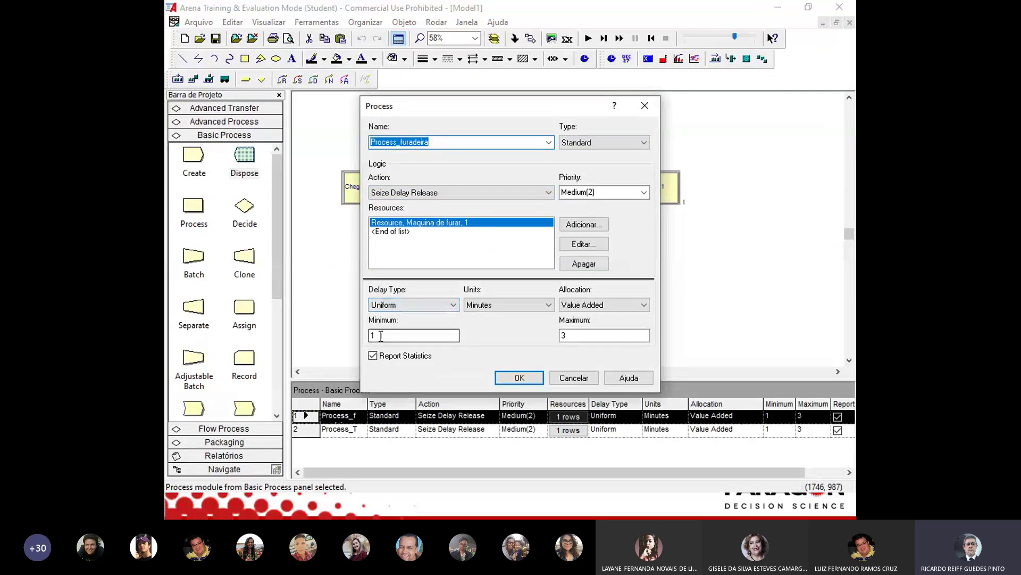
left_click(525, 376)
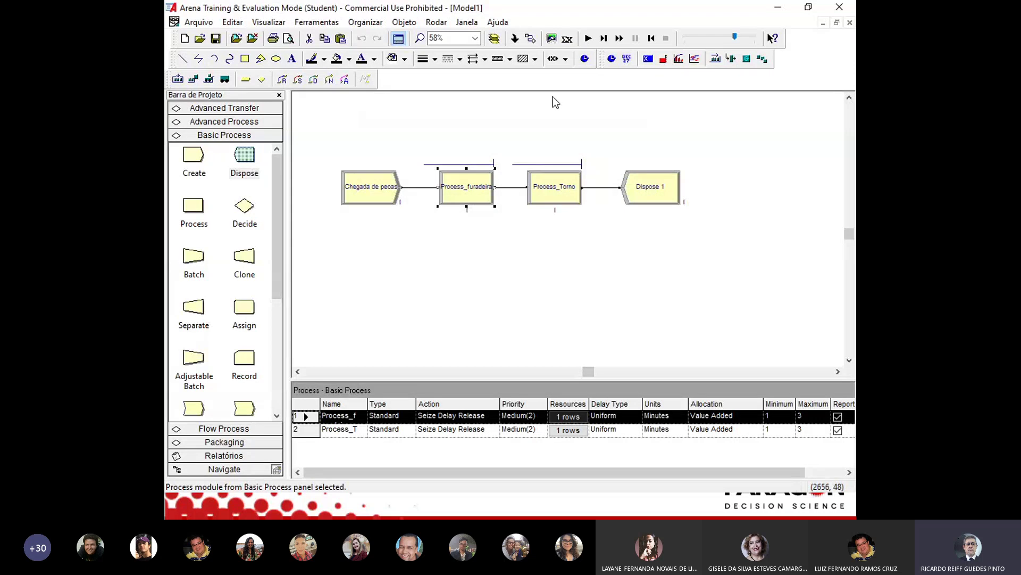
double_click(553, 189)
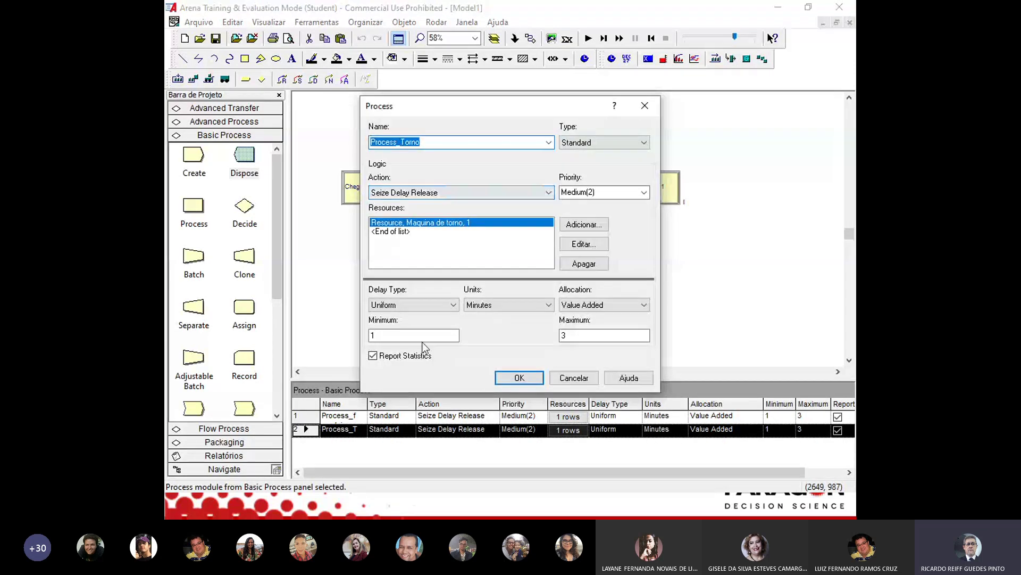
left_click(573, 377)
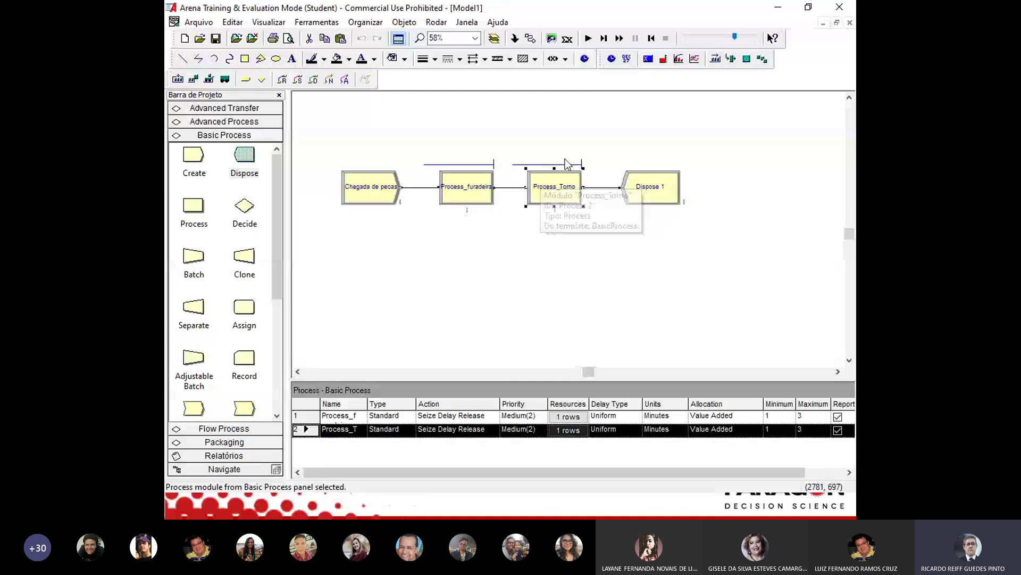
left_click(536, 251)
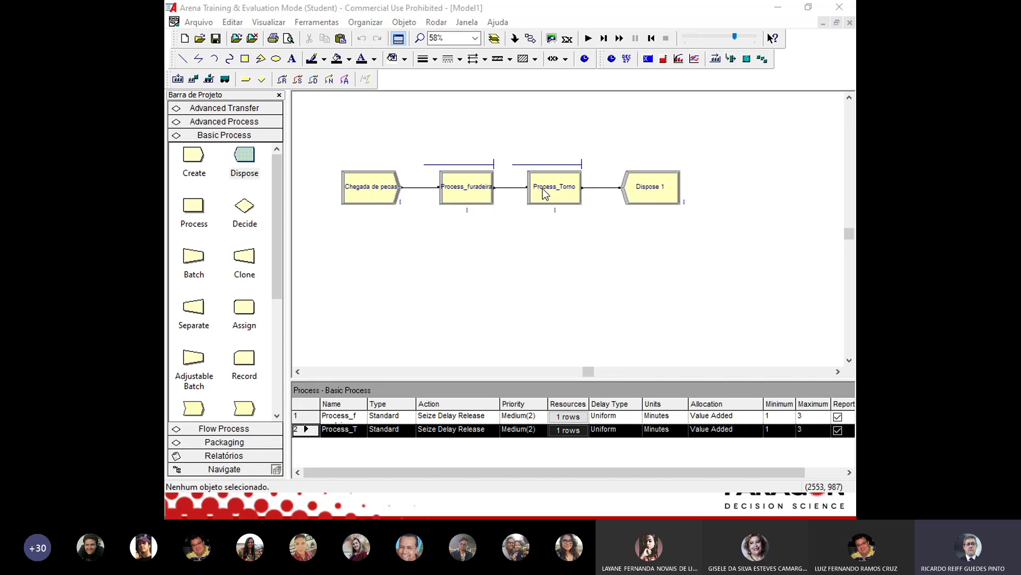
Delete the connection between Process_Torno and Dispose 1, and move Dispose 1 below and beyond the process row
left_click(606, 190)
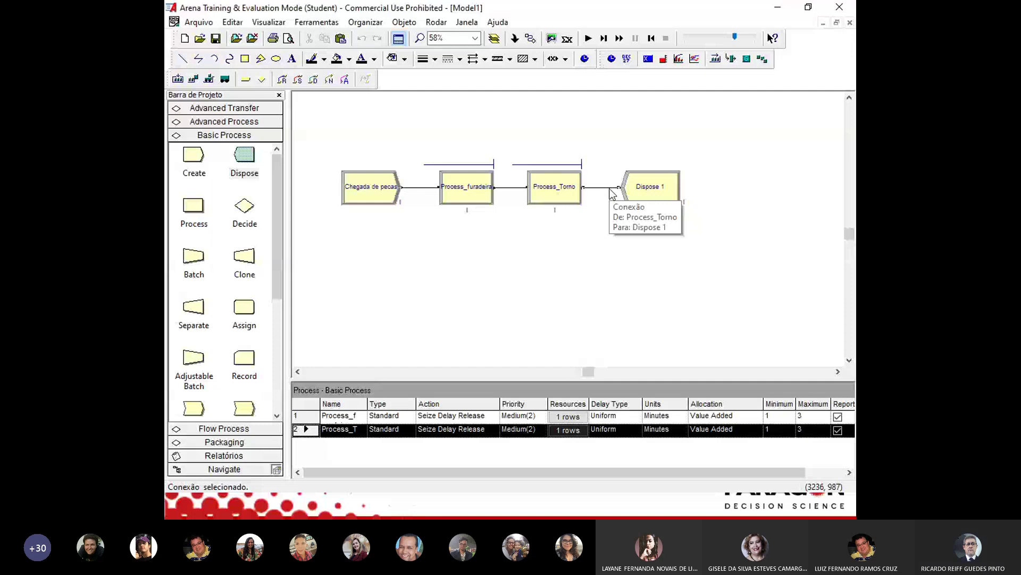
key("Delete")
left_click(644, 198)
left_click_drag(643, 195, 725, 293)
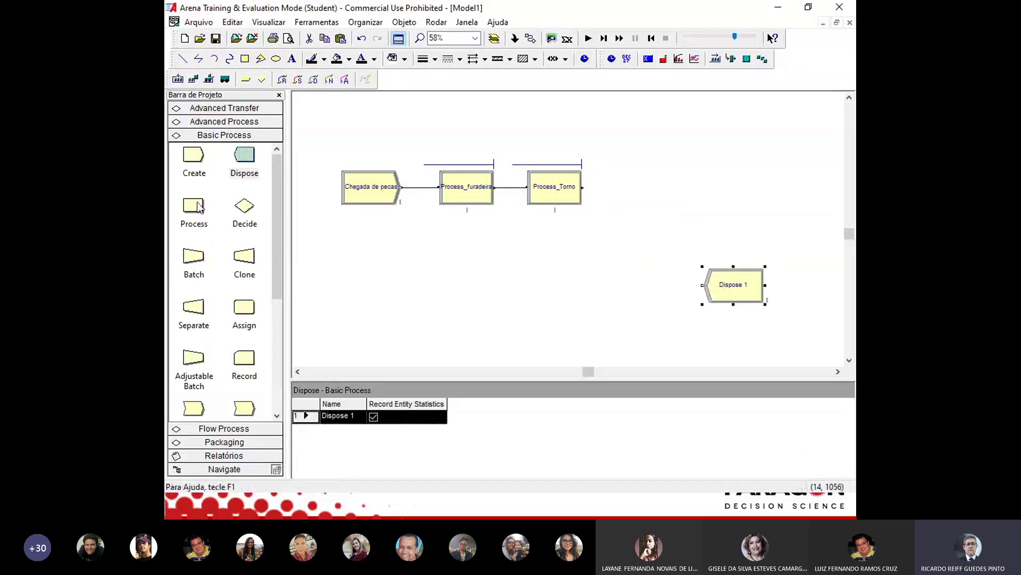
Add two Process modules, one beside Dispose 1 and one after Process_Torno, and delete the automatic connection between them
left_click_drag(194, 205, 635, 285)
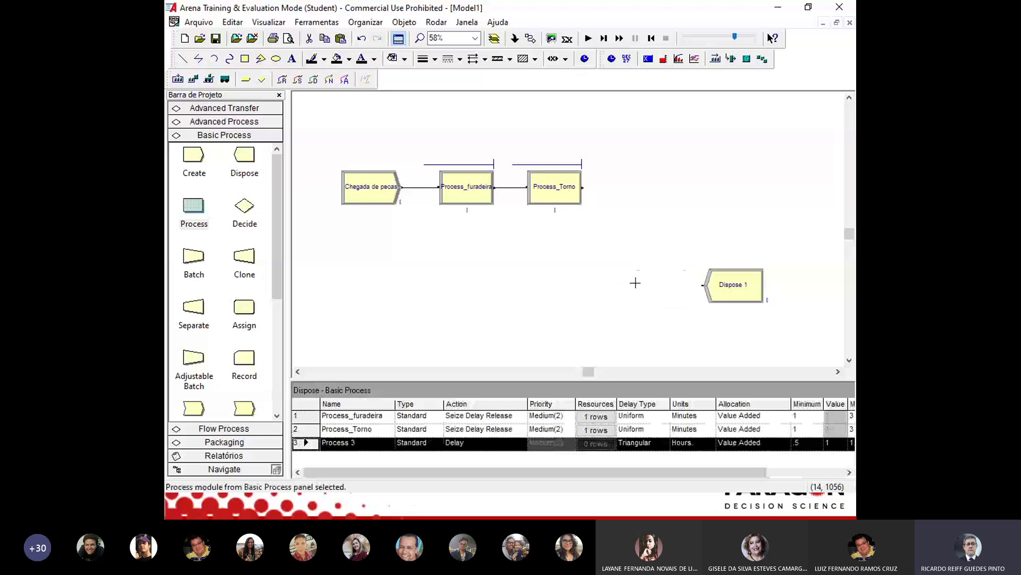
left_click_drag(198, 212, 612, 187)
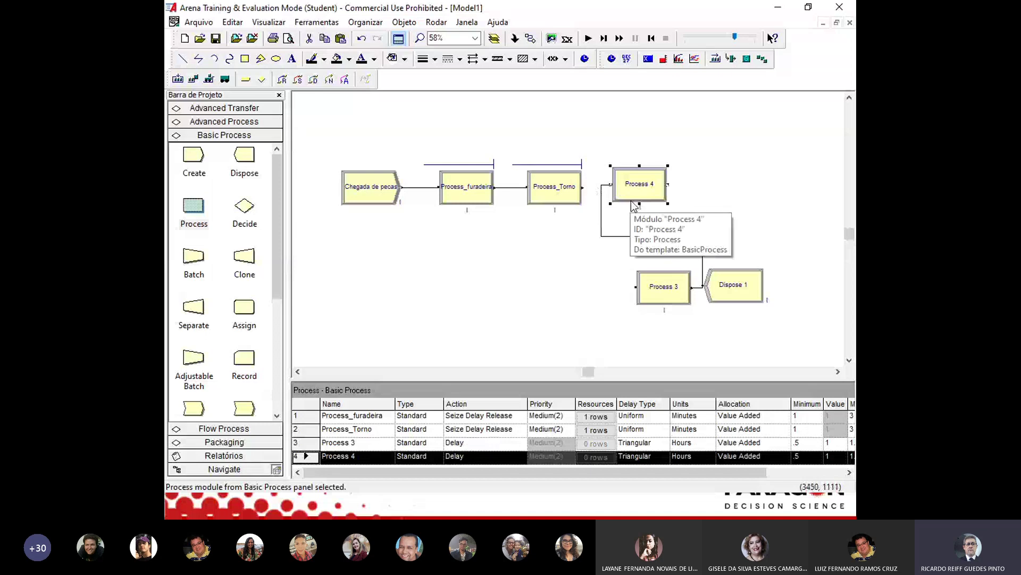
left_click(623, 236)
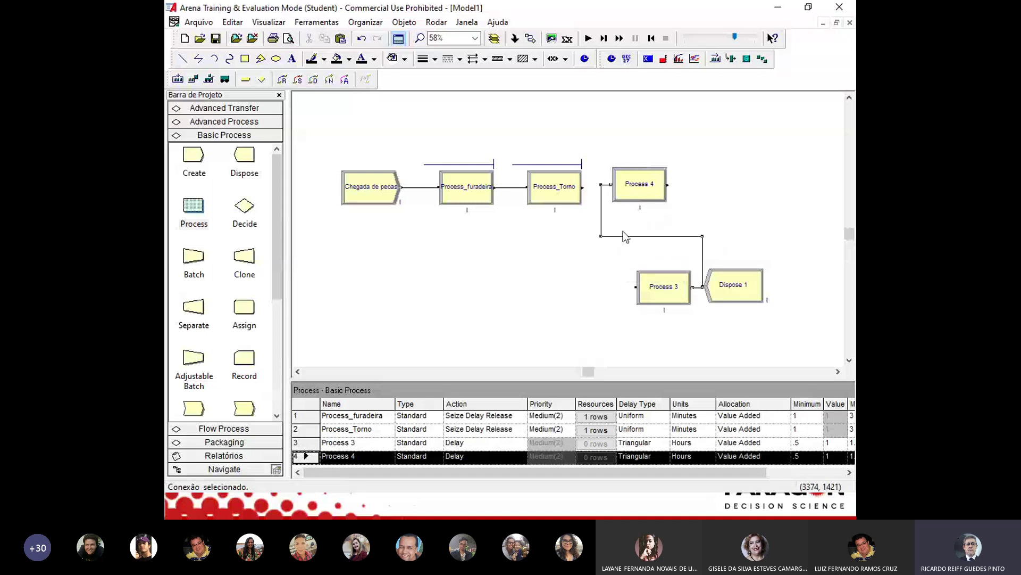
key("Delete")
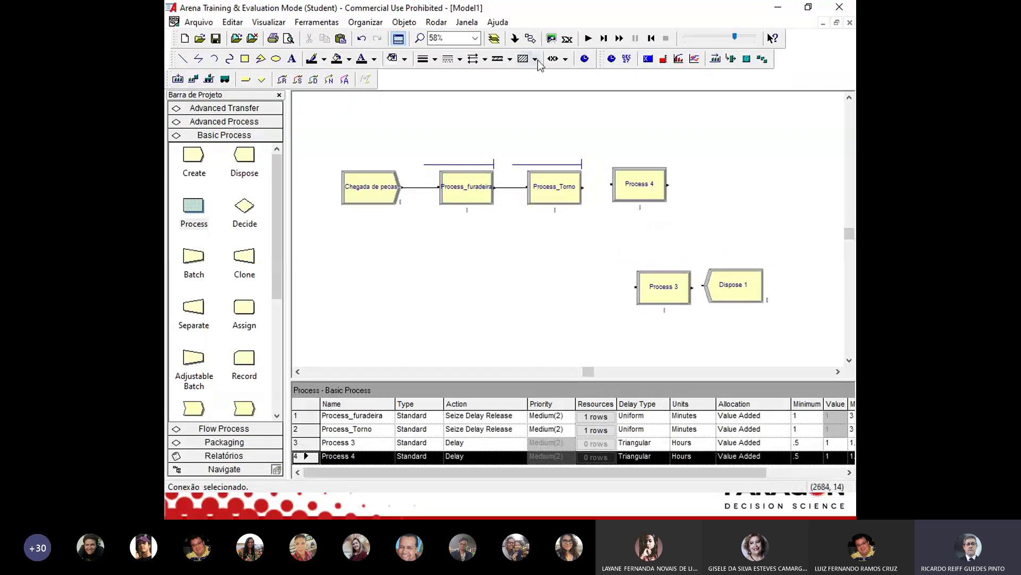
Connect Process_Torno to Process 4, and Process 4 to Process 3
left_click(530, 38)
left_click(583, 187)
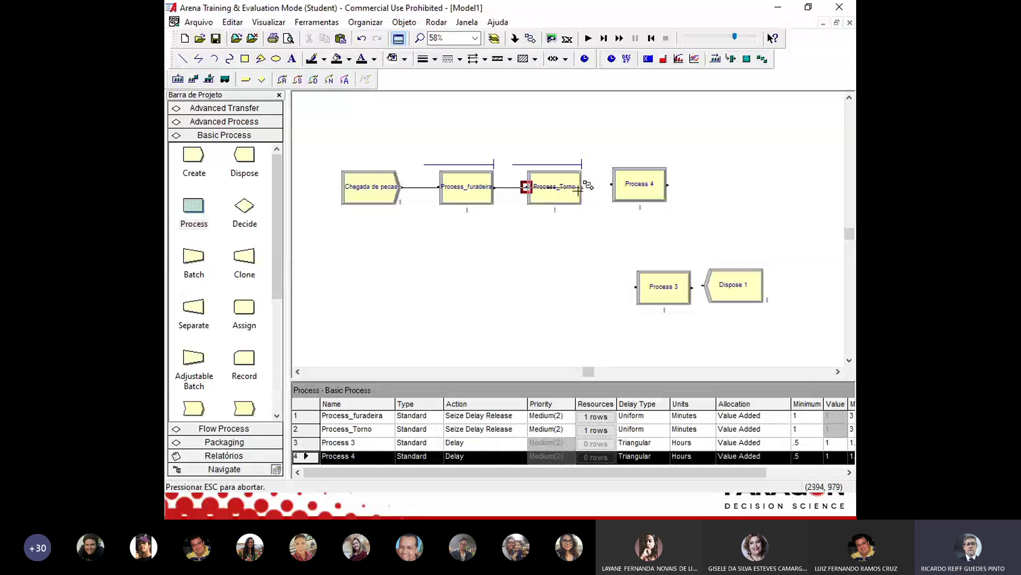
left_click(612, 184)
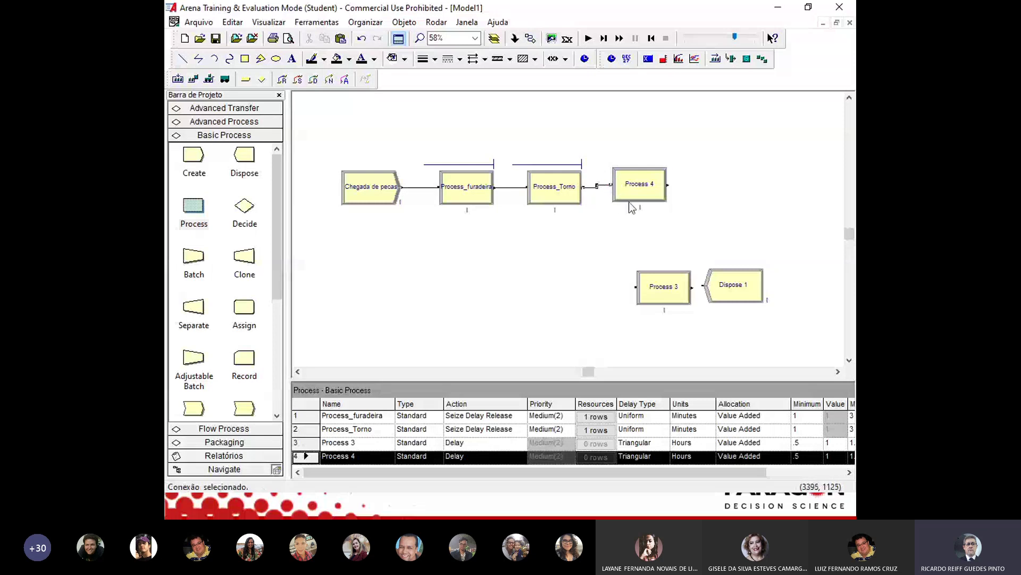
left_click(670, 185)
right_click(684, 188)
left_click(712, 196)
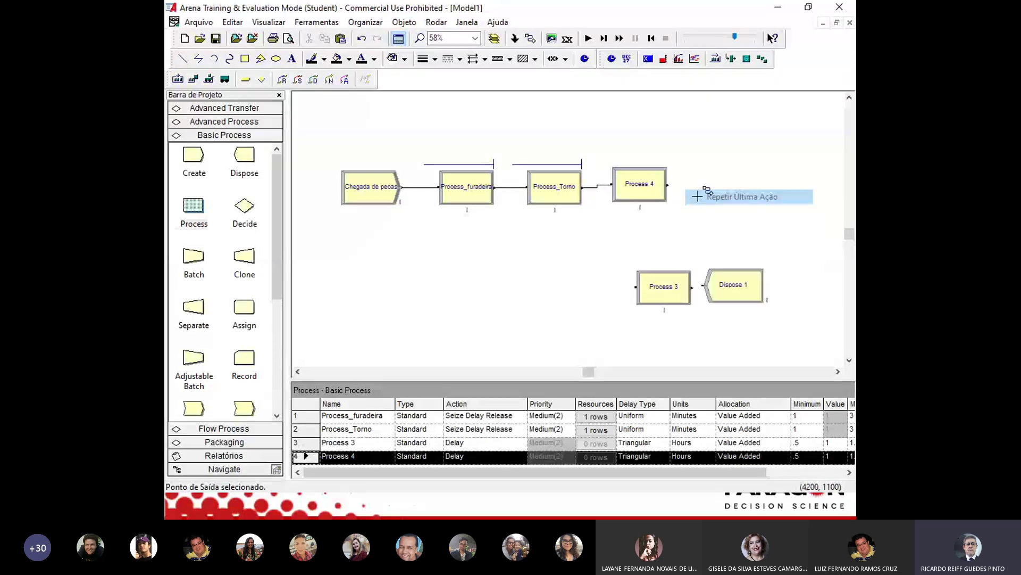
left_click(668, 185)
left_click(635, 288)
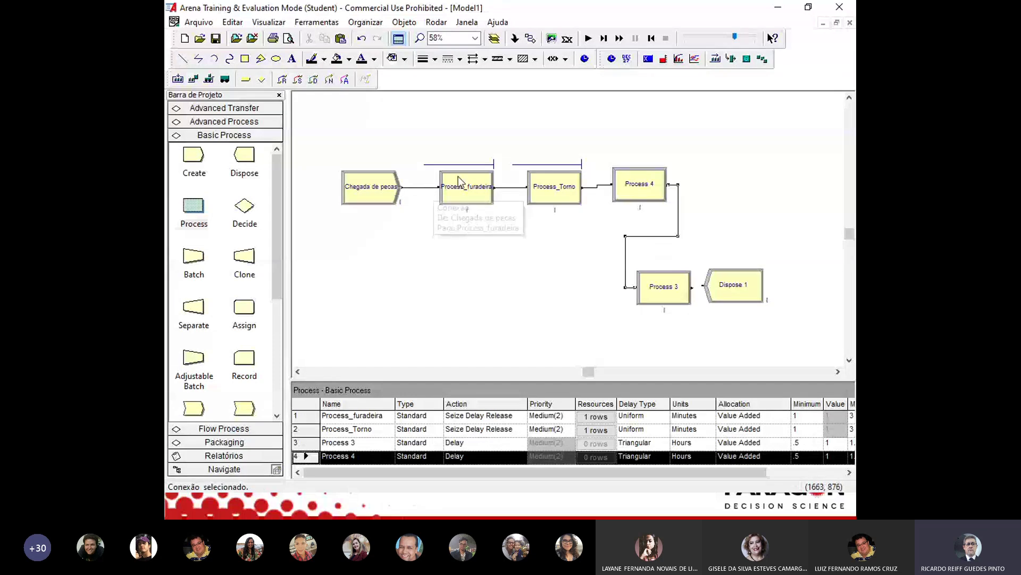
Rename the Process 4 module as Process forno and set its action to Seize Delay Release
double_click(639, 183)
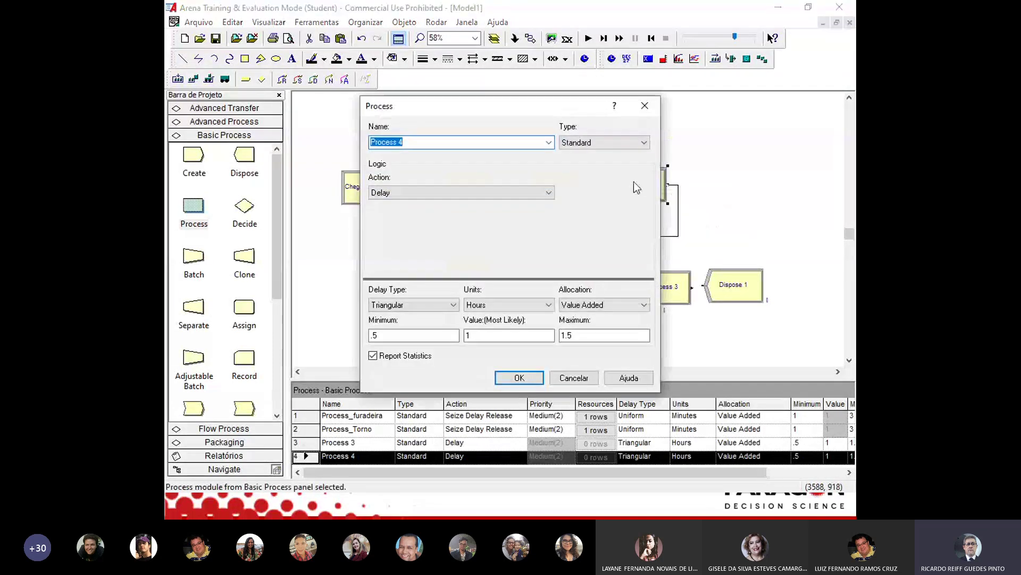
left_click(410, 142)
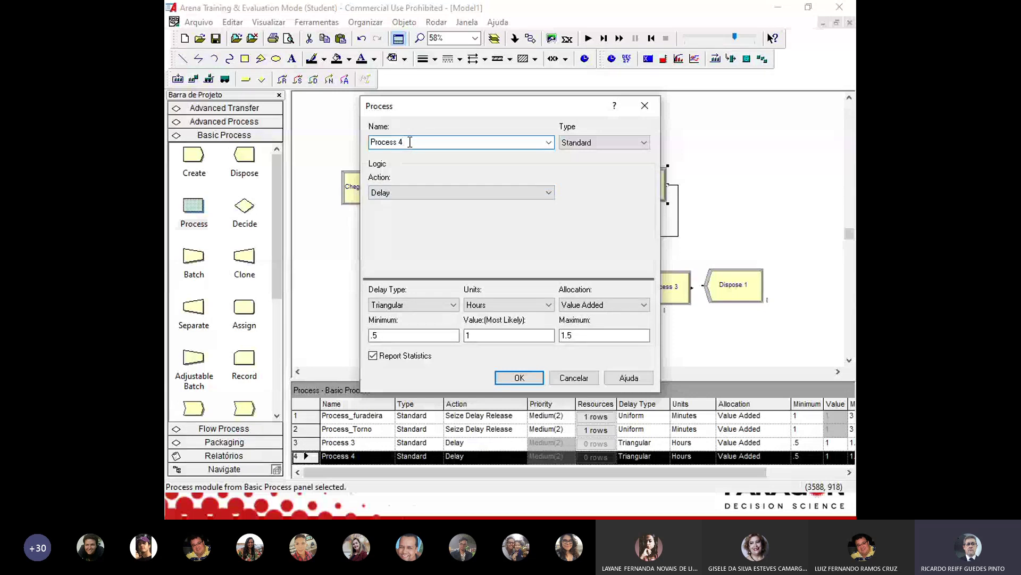
key("BackSpace")
type("forno")
left_click(446, 192)
left_click(439, 223)
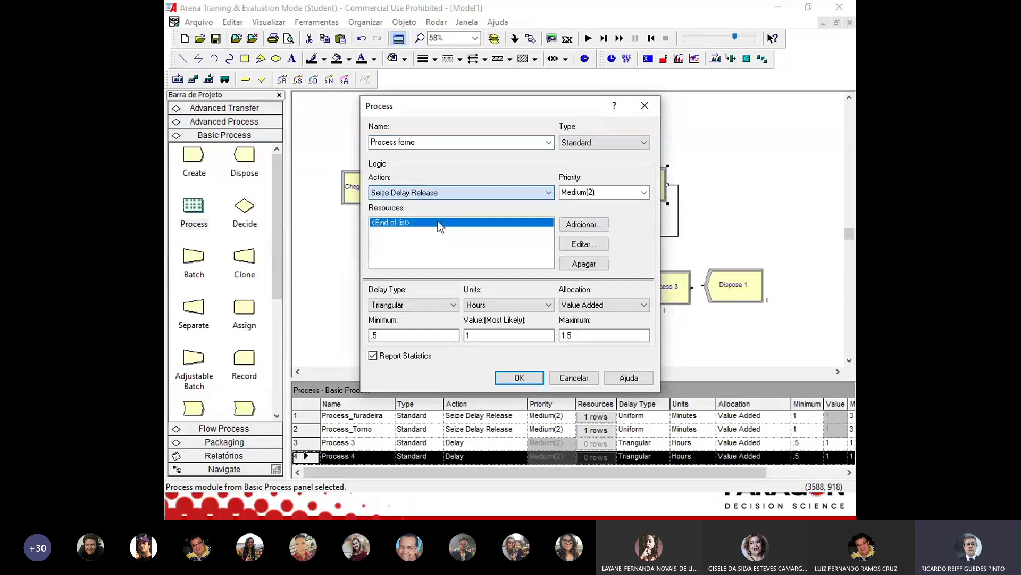
Add a resource named forno to the Process forno module
left_click(583, 224)
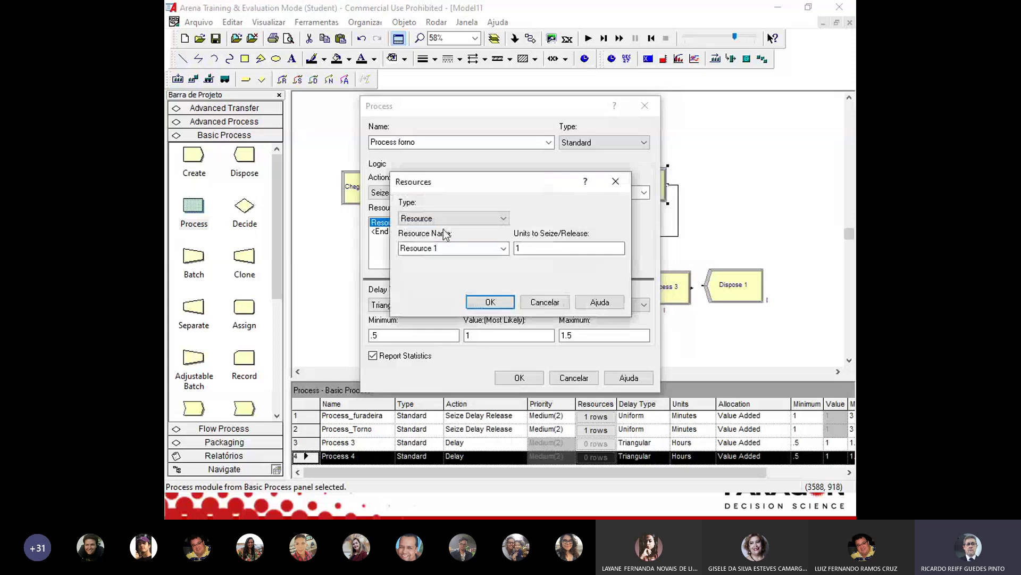
left_click(426, 248)
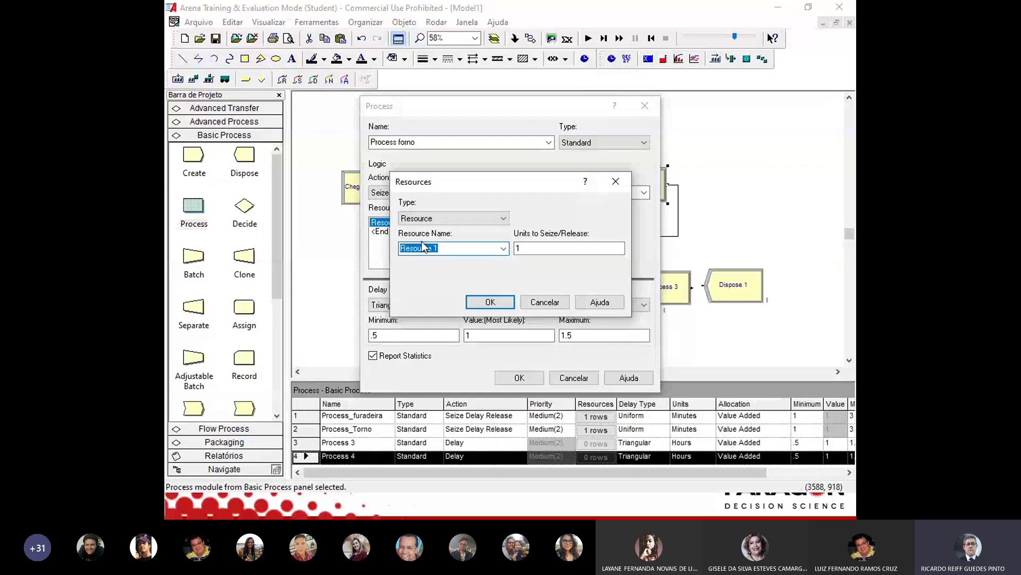
type("forno")
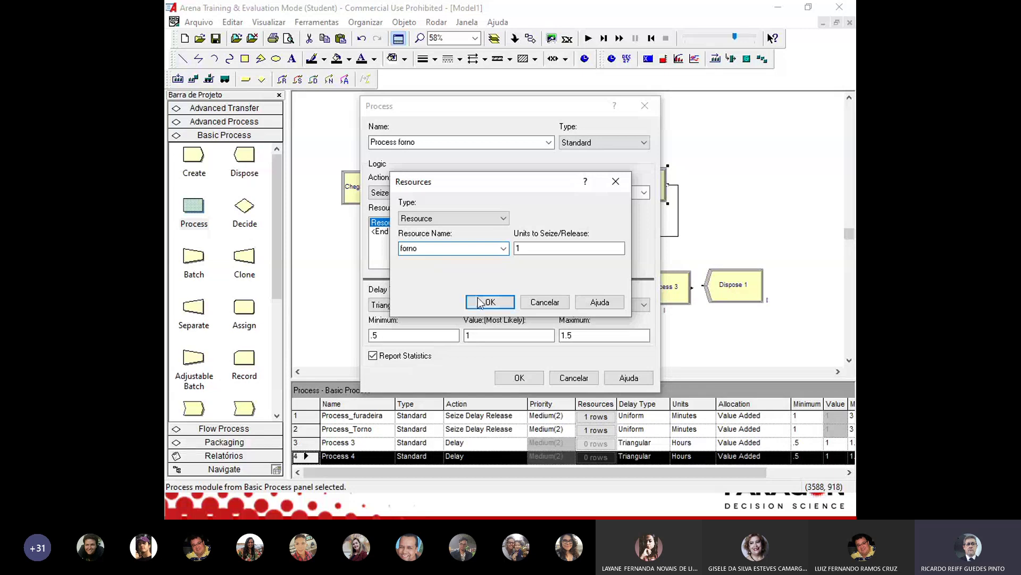
left_click(478, 301)
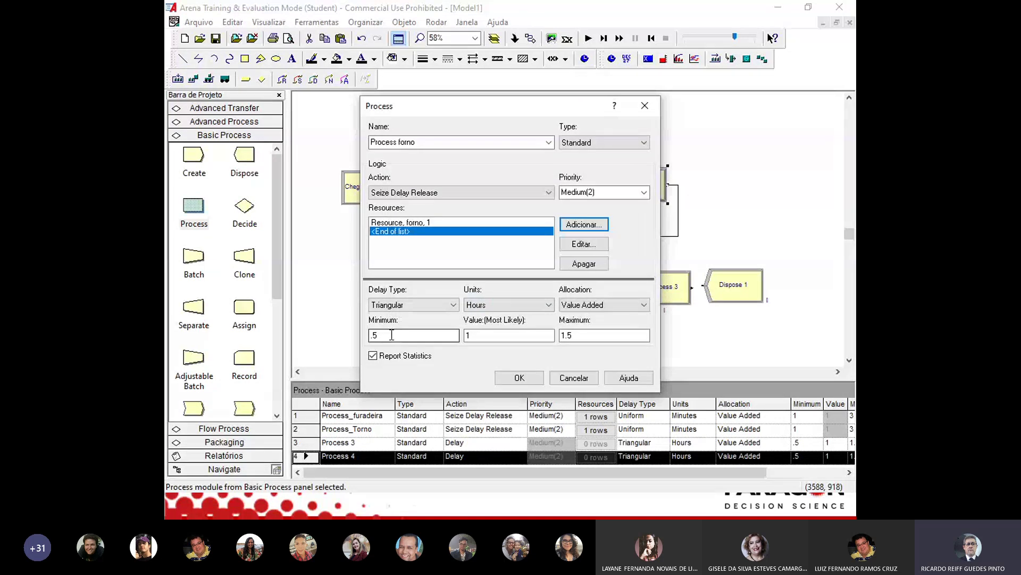
Set the Process forno delay to a Normal distribution with a mean of 6 and units in Minutes
left_click(417, 304)
left_click(402, 331)
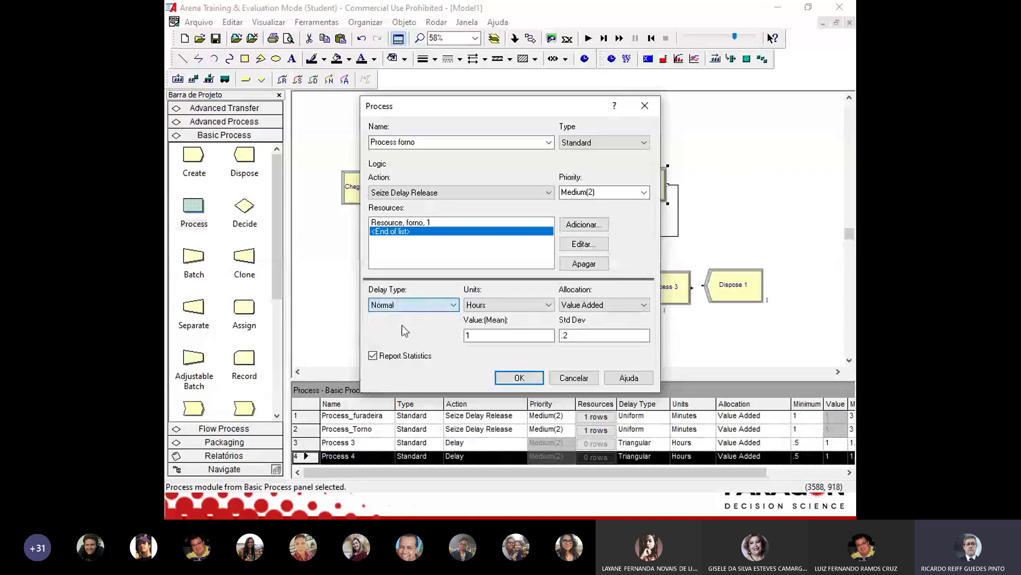
left_click(477, 334)
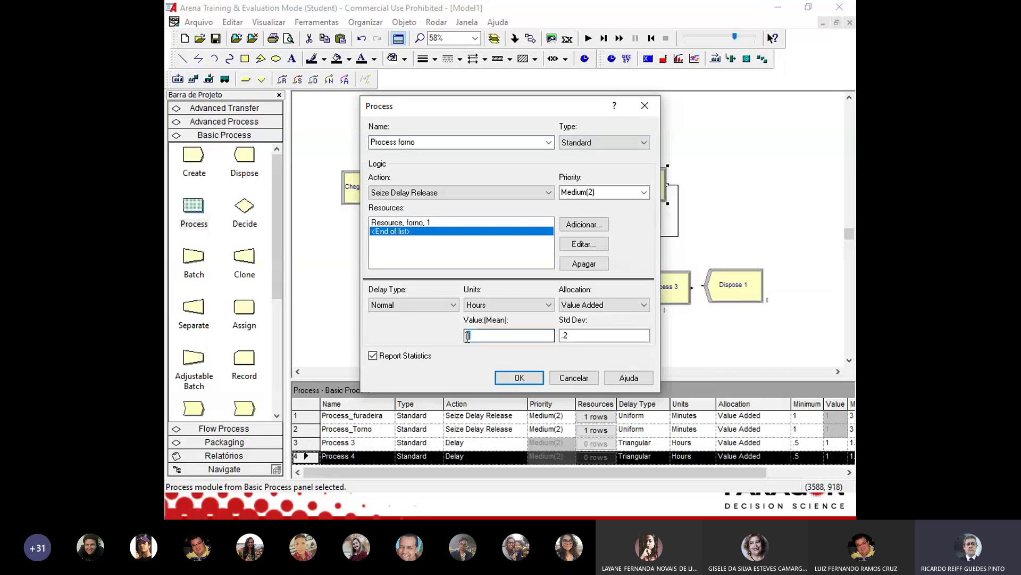
double_click(467, 336)
left_click(467, 336)
key("Tab")
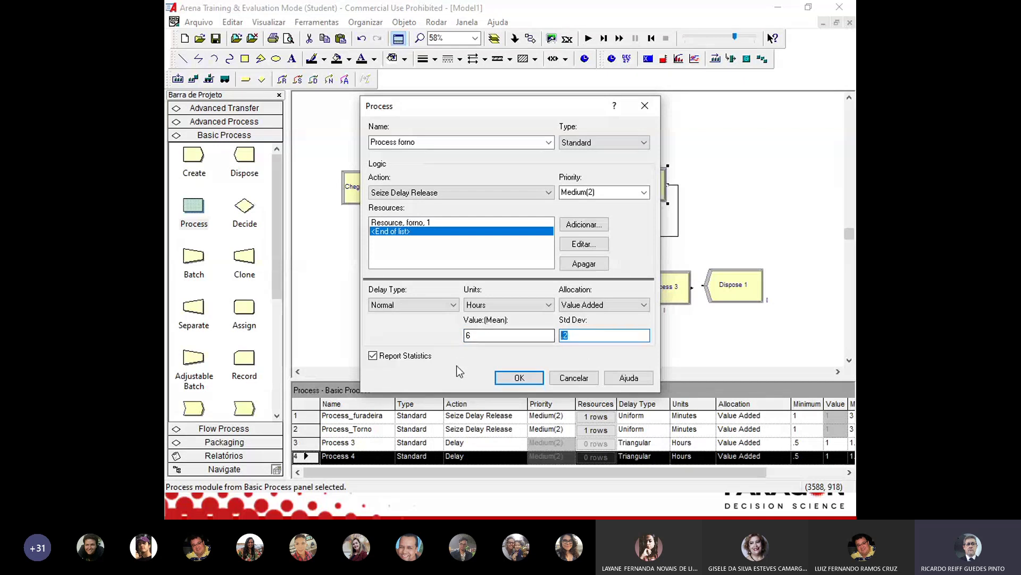
left_click(475, 306)
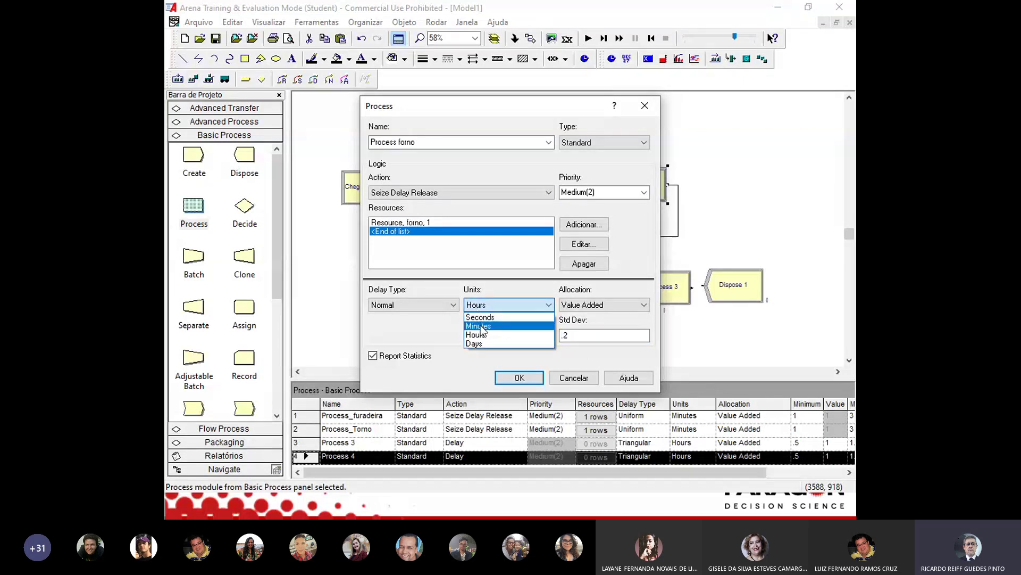
left_click(475, 326)
left_click(508, 378)
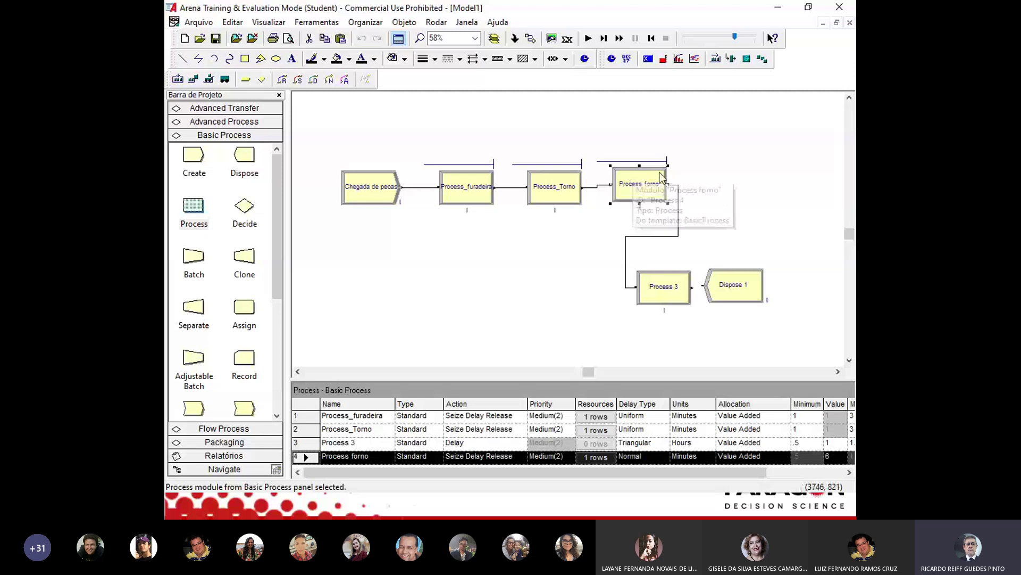
left_click(663, 286)
double_click(661, 287)
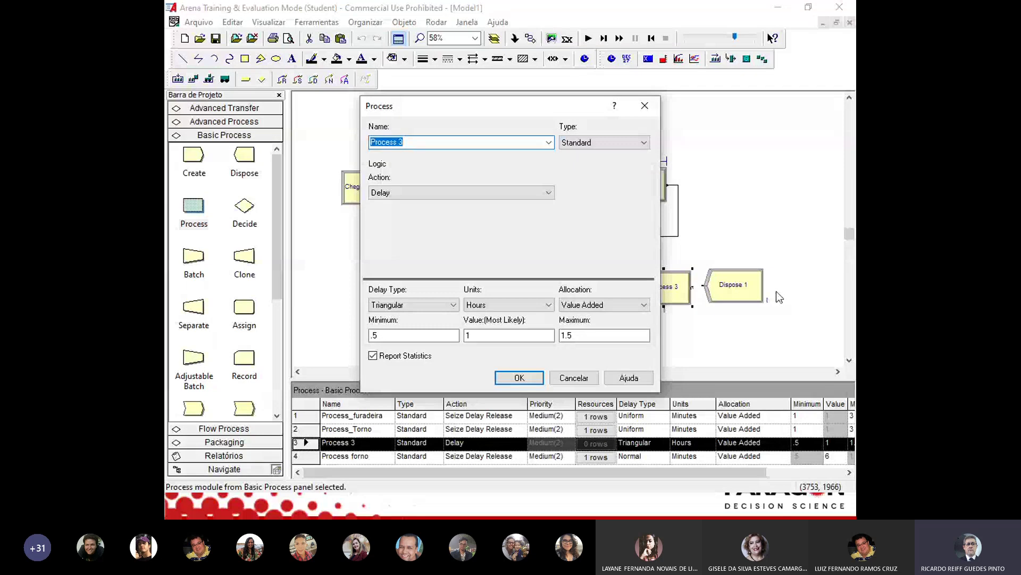
left_click(574, 378)
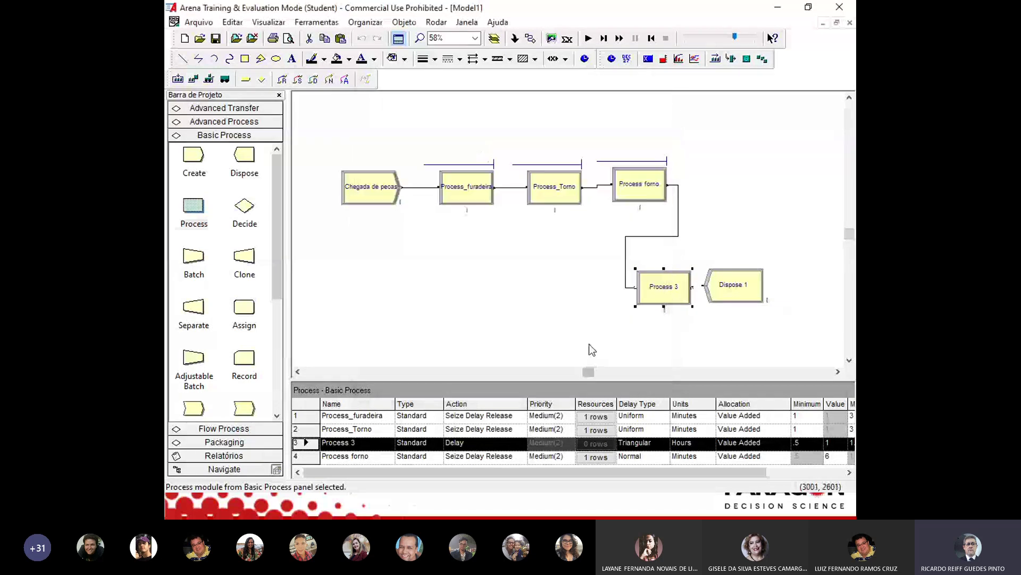
Move Dispose 1 farther away from Process 3 and connect Process 3 to it
left_click_drag(742, 291, 777, 291)
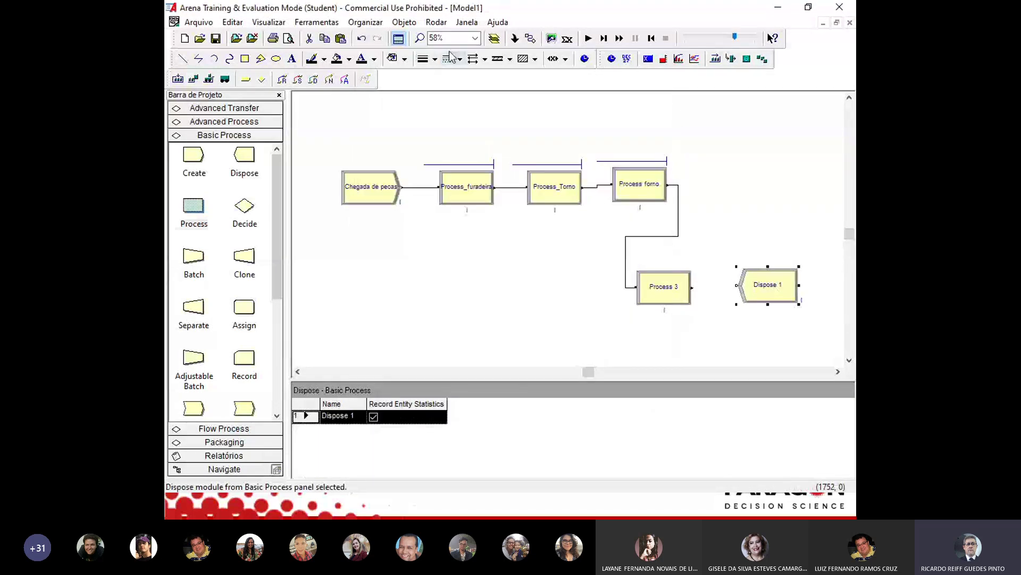
left_click(530, 40)
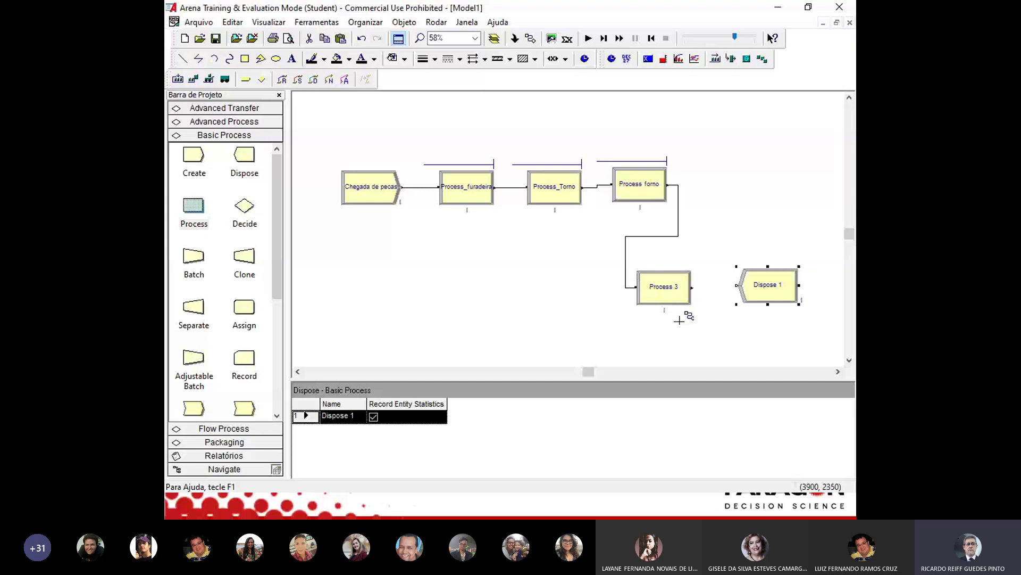
left_click(692, 287)
left_click(738, 286)
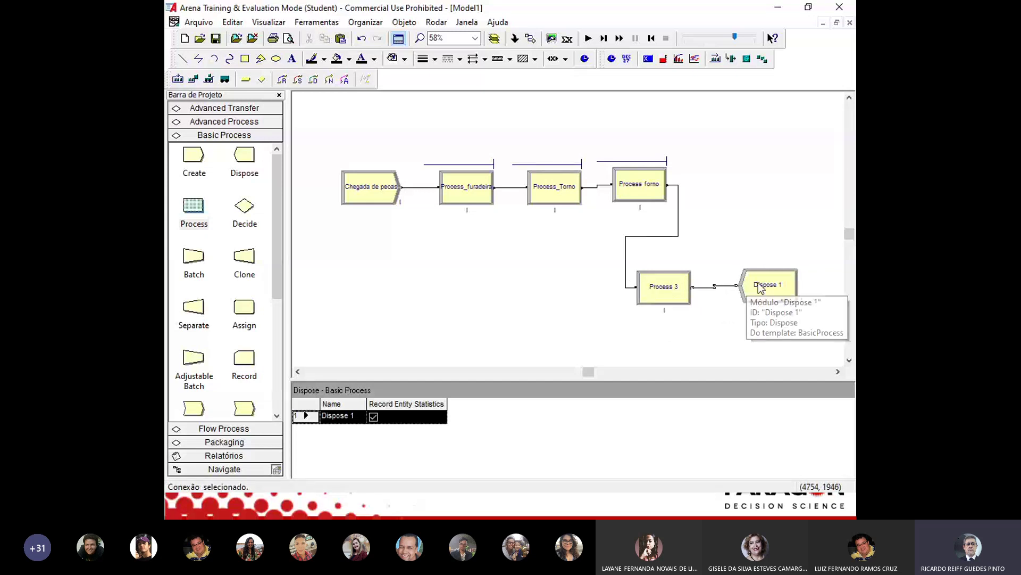
Rename the Process 3 module as Process resfriamento
double_click(673, 294)
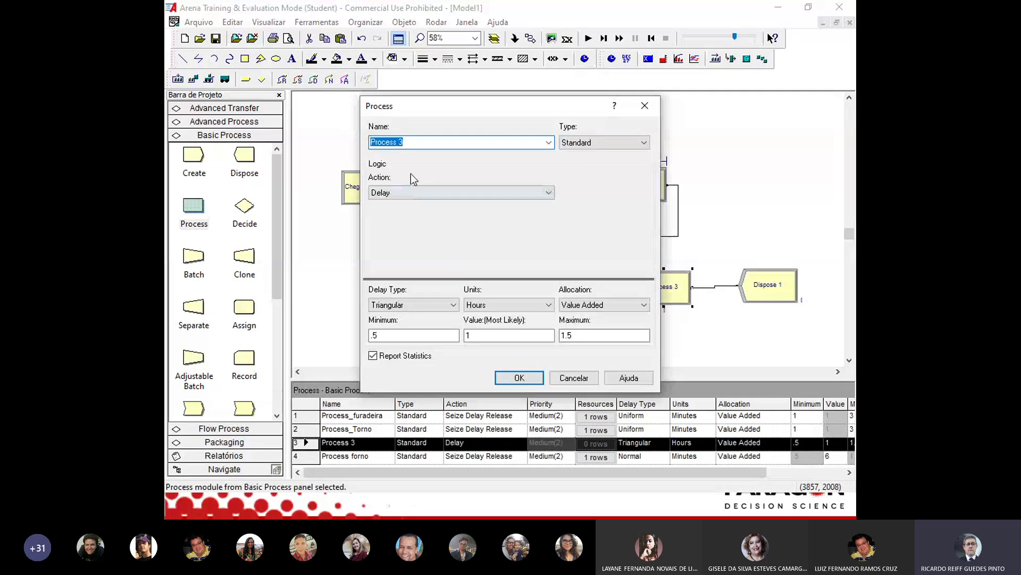
left_click(403, 141)
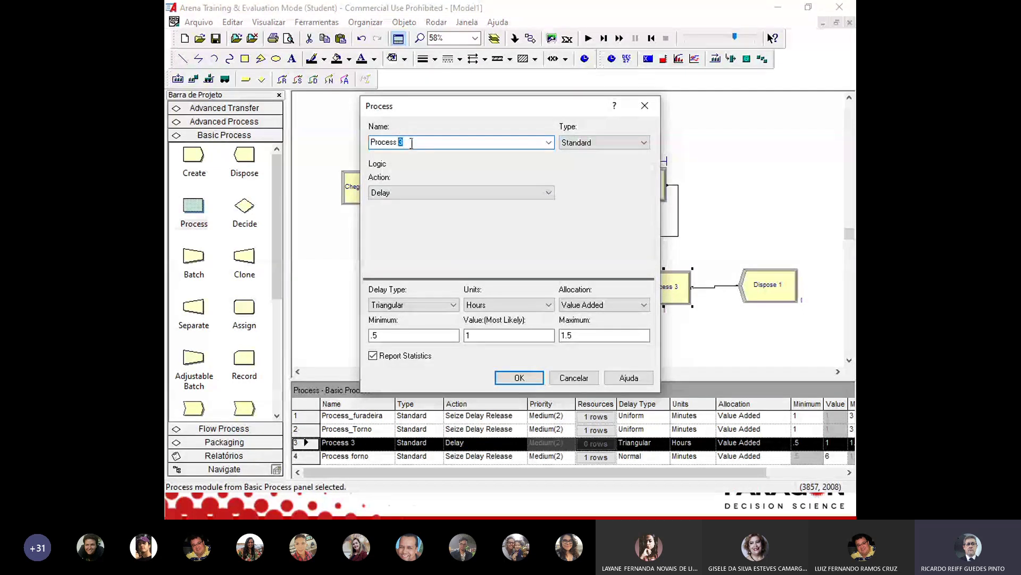
type("resfri")
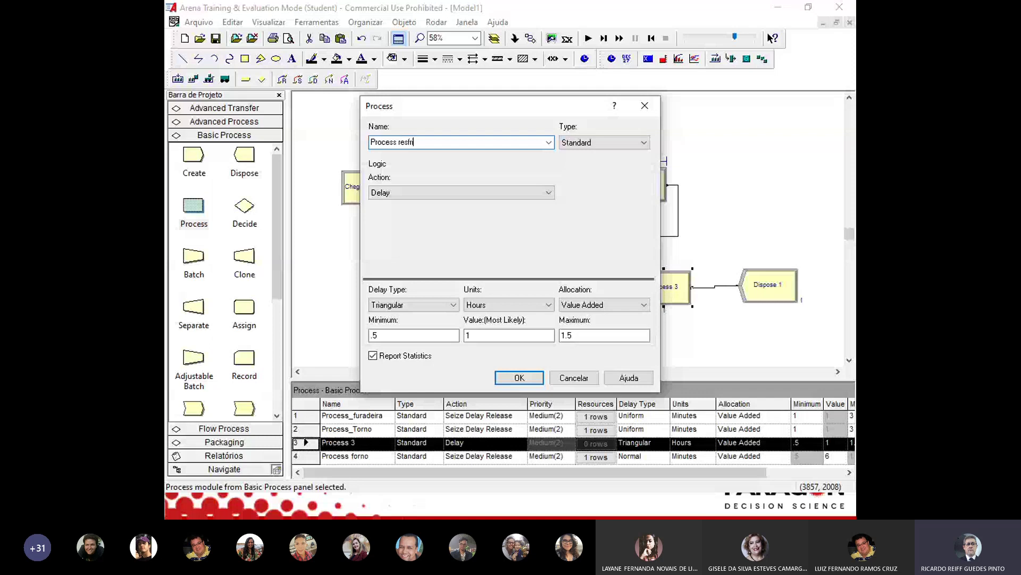
type("amento")
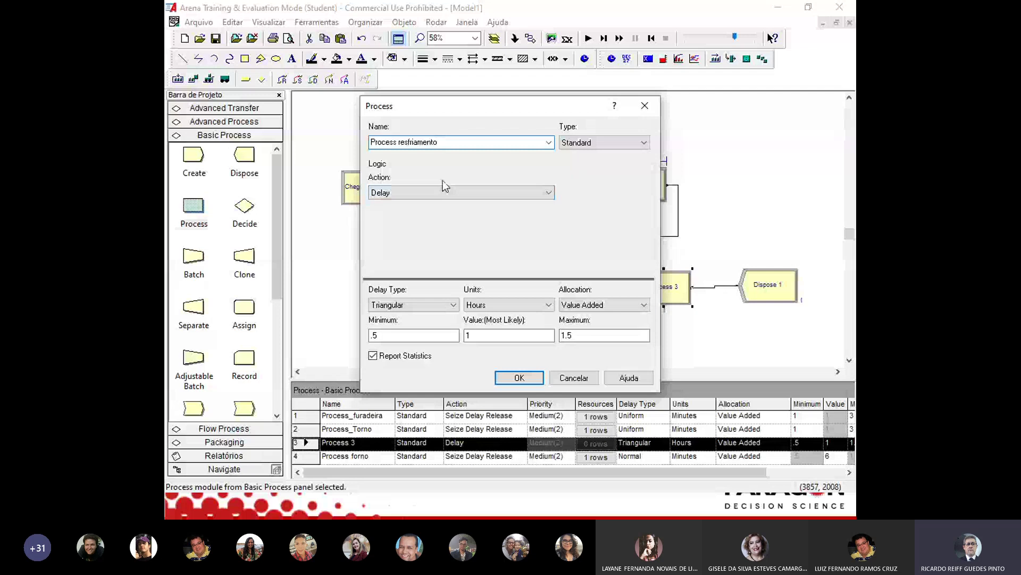
Set the Process resfriamento delay to a Normal distribution with a mean of 7 and units in Minutes
left_click(384, 335)
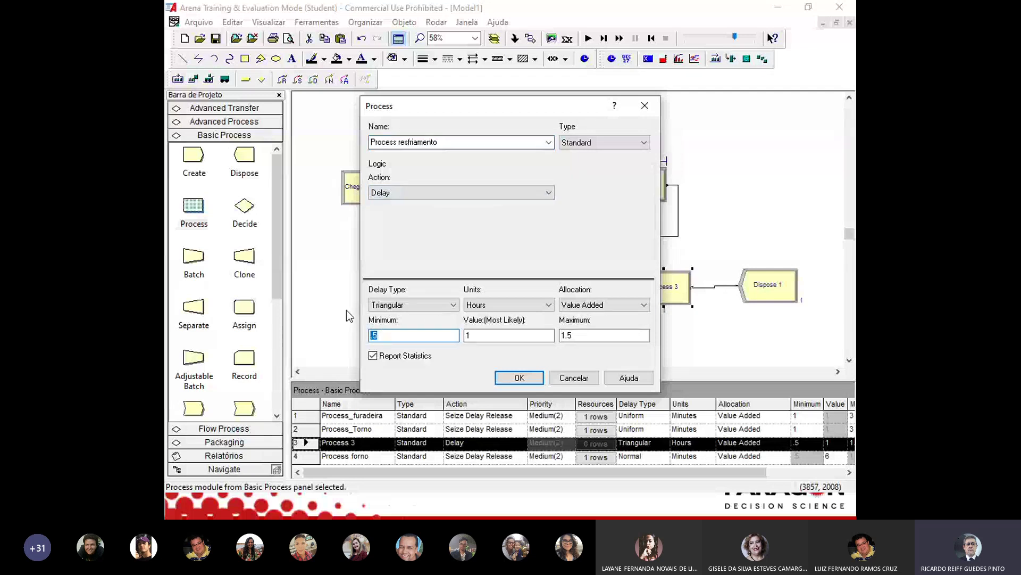
left_click(396, 309)
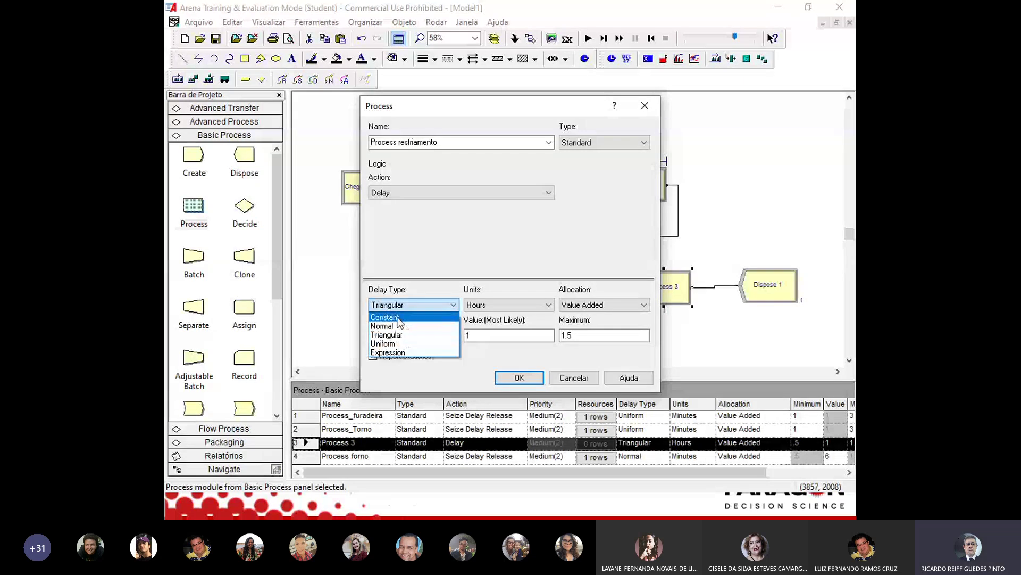
left_click(399, 318)
left_click(396, 307)
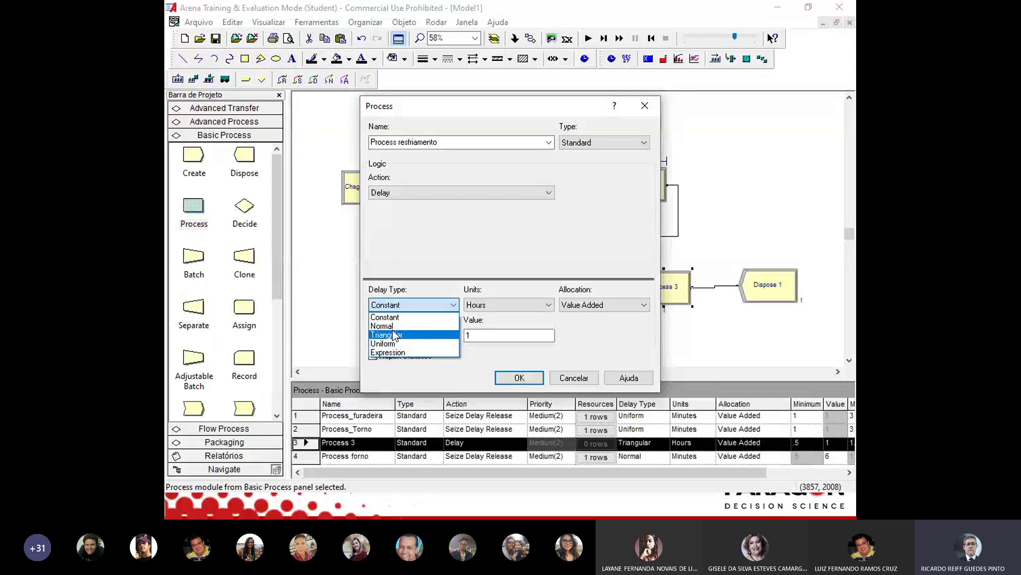
left_click(394, 325)
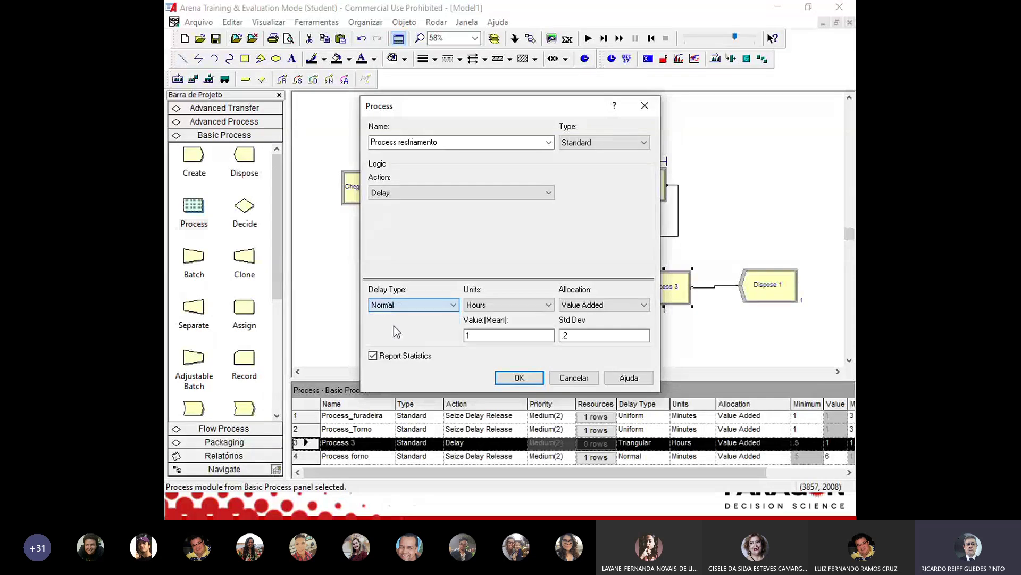
left_click(471, 340)
left_click(478, 309)
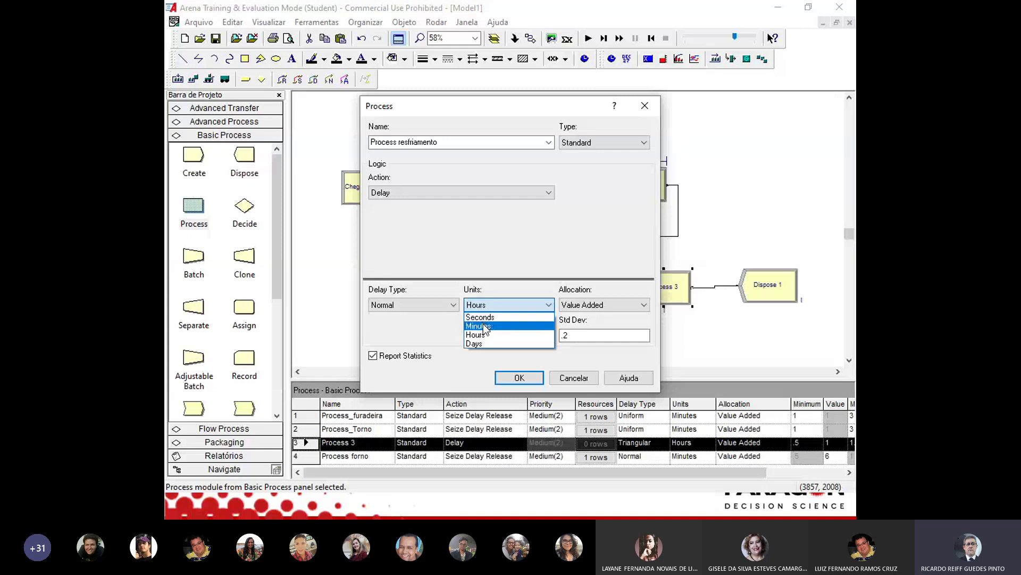
left_click(473, 321)
left_click_drag(471, 335, 461, 338)
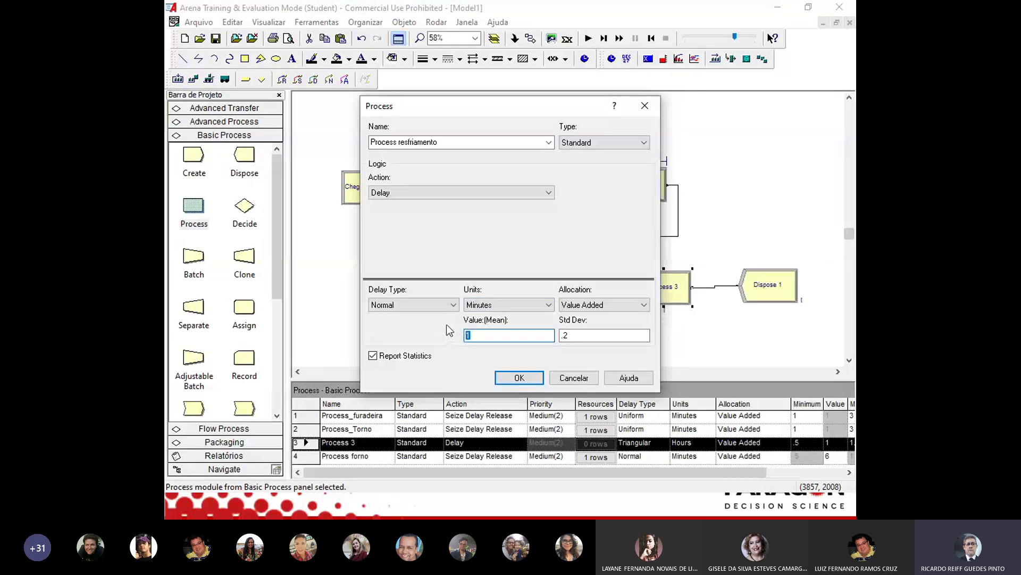
type("7")
left_click(519, 378)
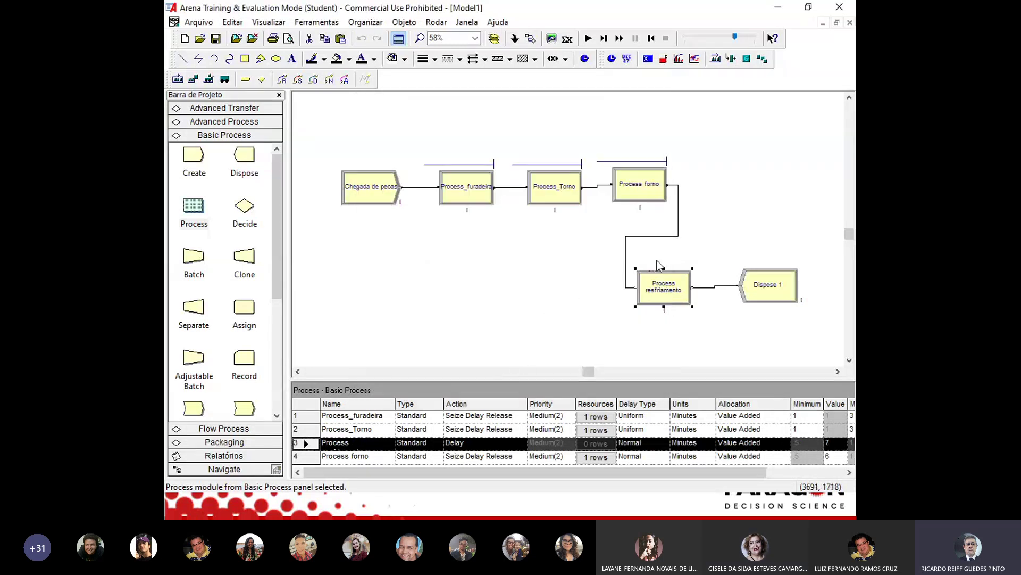
Run the simulation at a slower animation speed to watch the queues at the drill, lathe and furnace, and end the run
left_click(588, 38)
left_click_drag(735, 37, 696, 38)
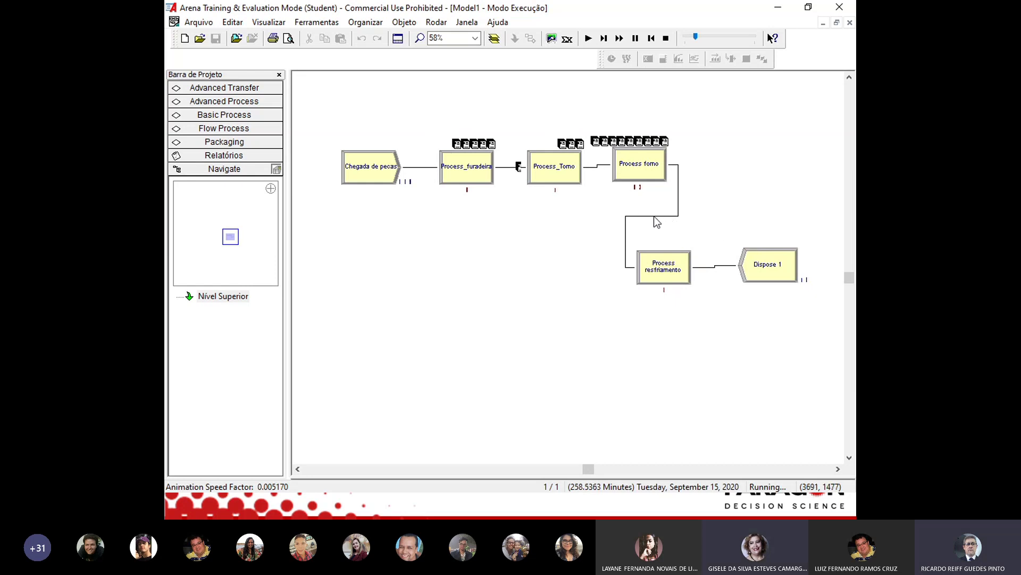
left_click(325, 110)
left_click_drag(647, 192, 647, 194)
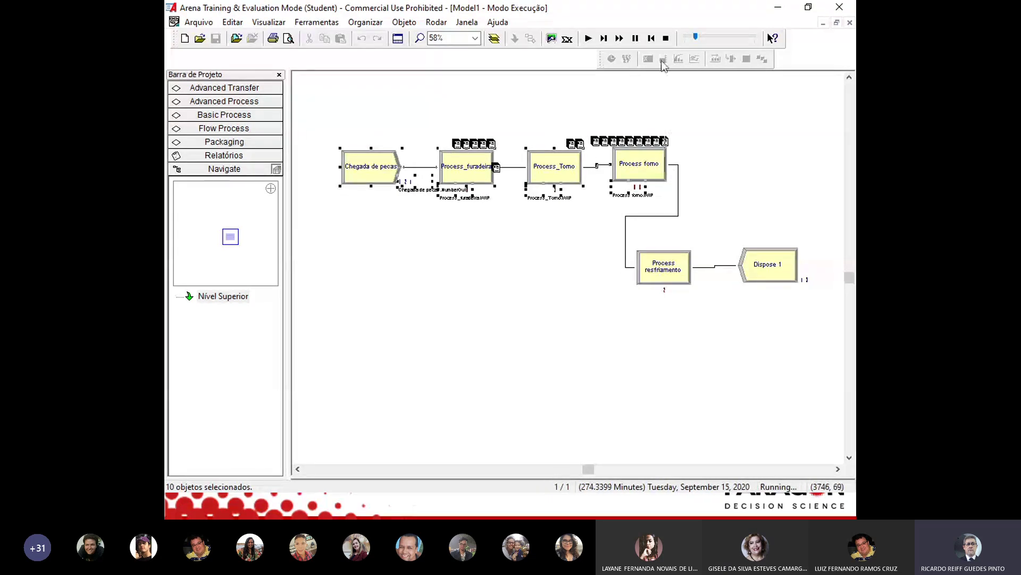
left_click(666, 38)
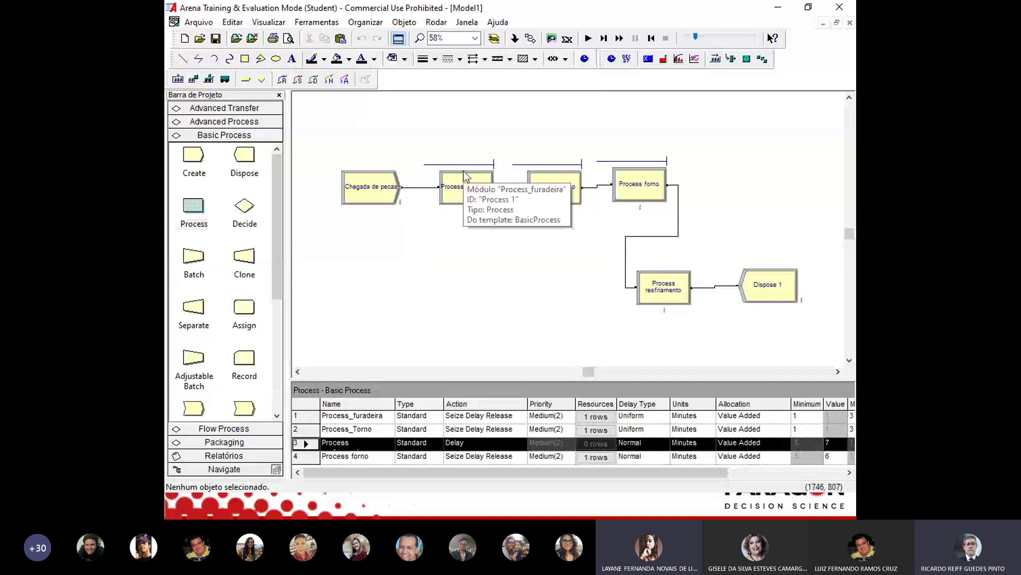
Check the replication parameters in the run setup, and briefly run the simulation again before ending it
left_click(436, 22)
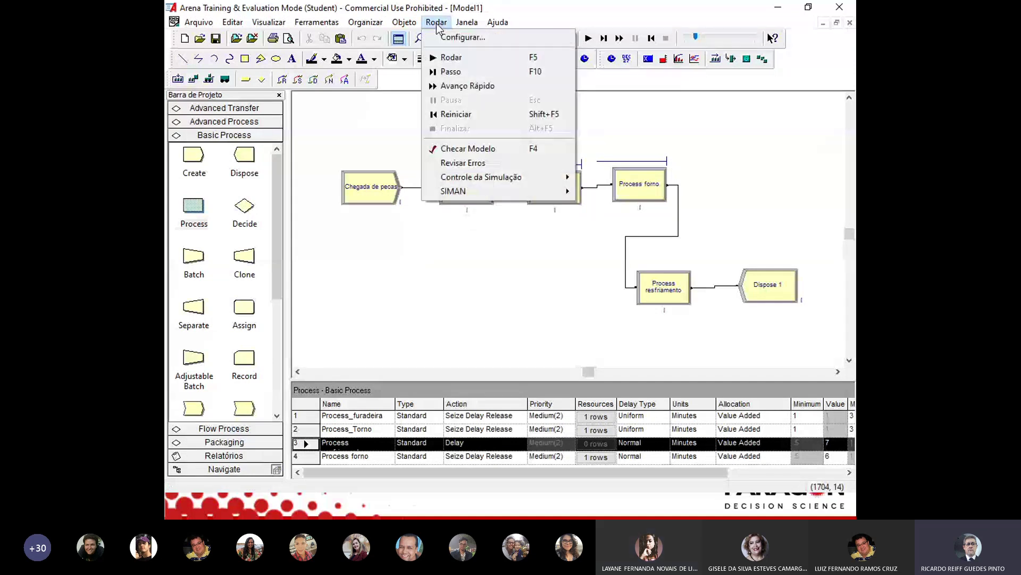
left_click(446, 37)
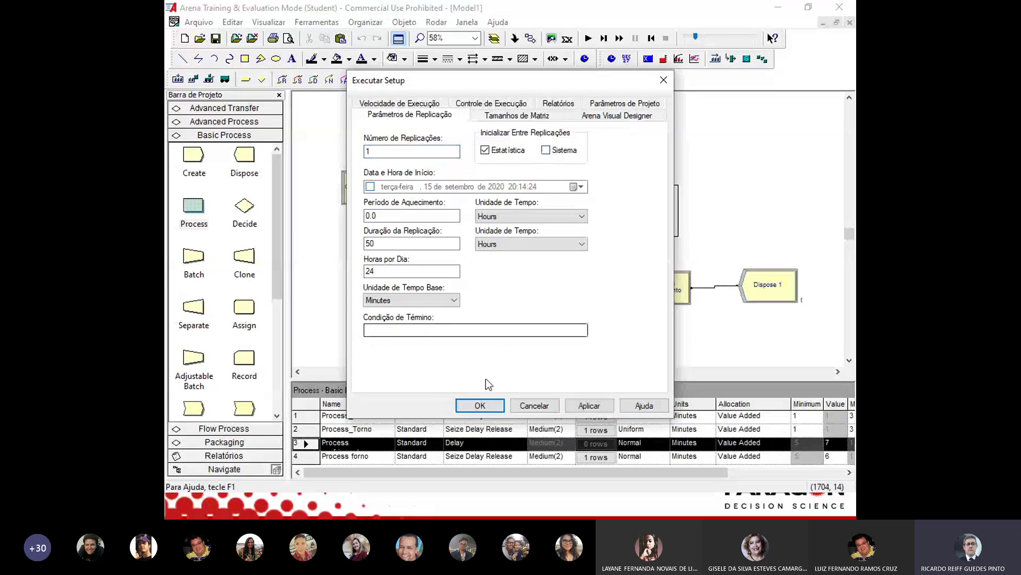
left_click(480, 406)
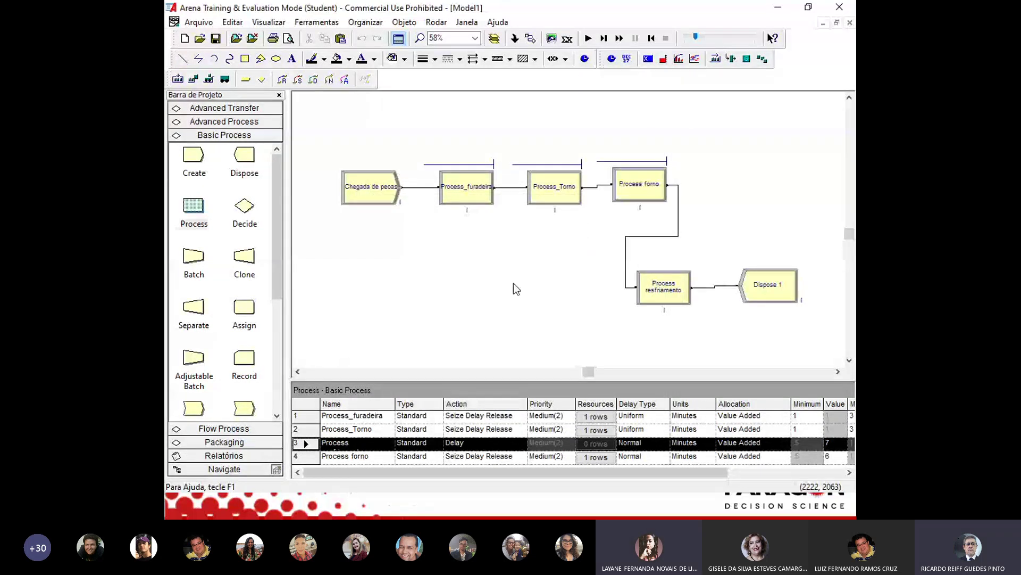
left_click(585, 38)
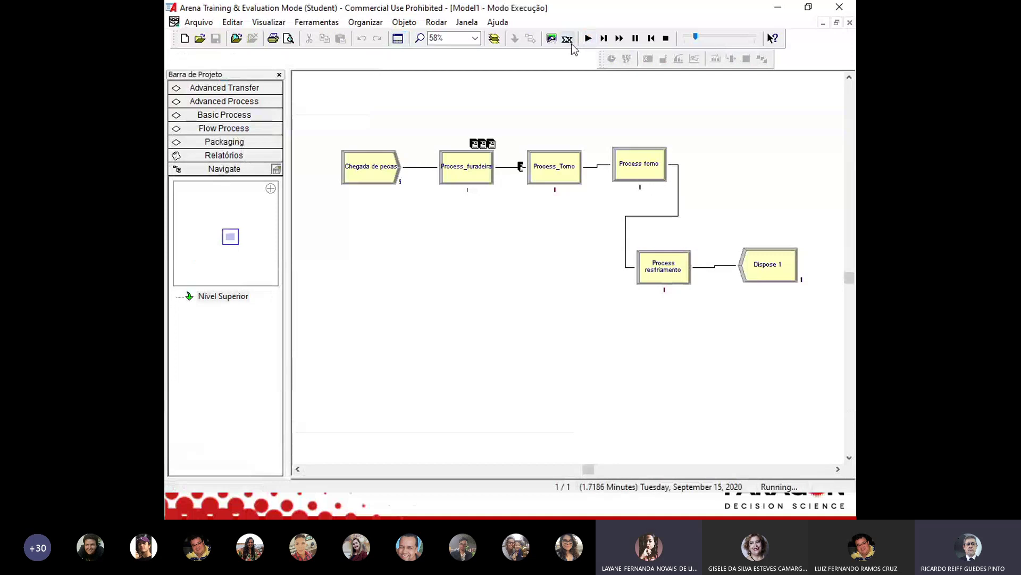
left_click(666, 38)
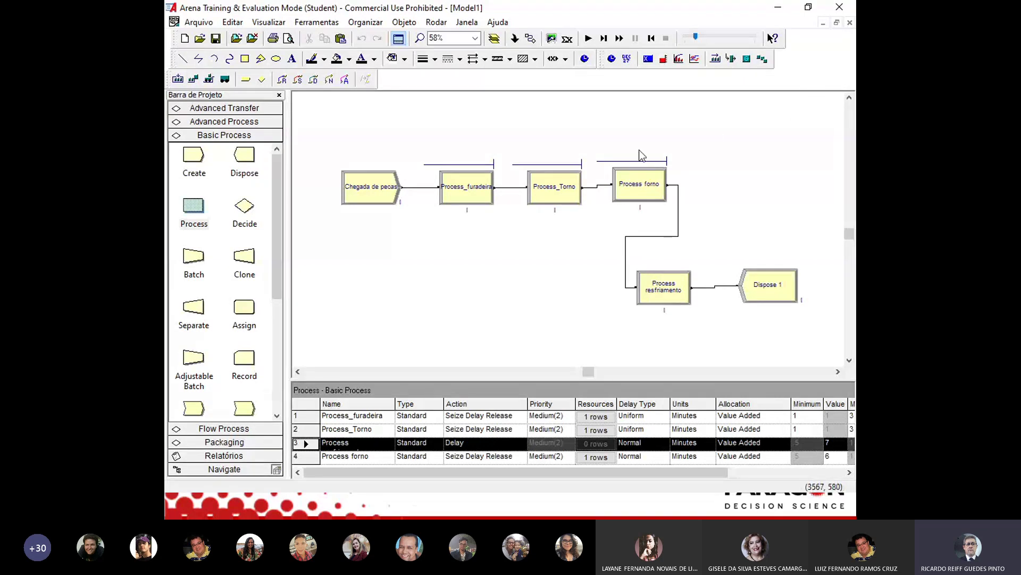
Delete the Process forno and Process resfriamento modules from the model
left_click(621, 185)
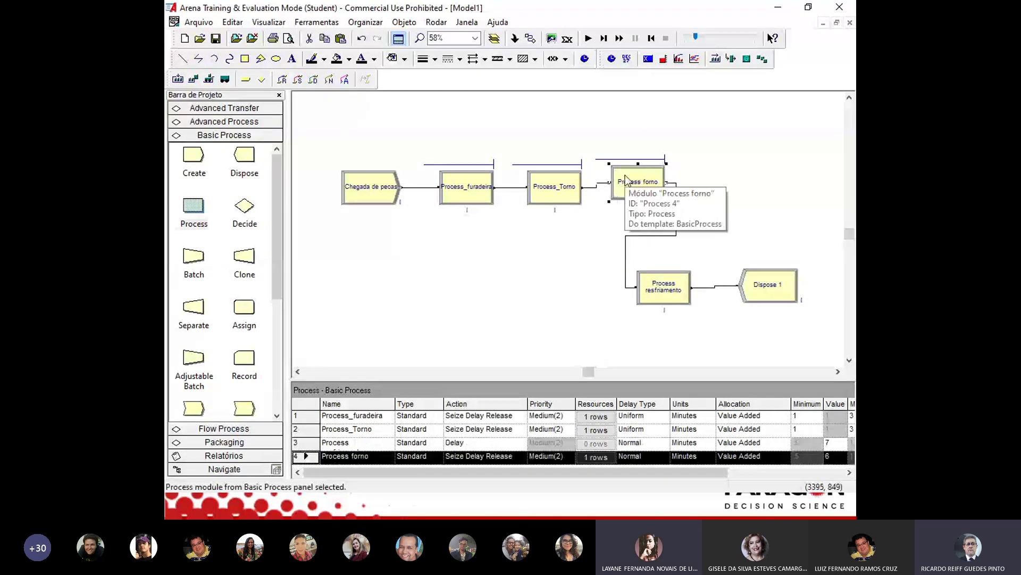
key("Delete")
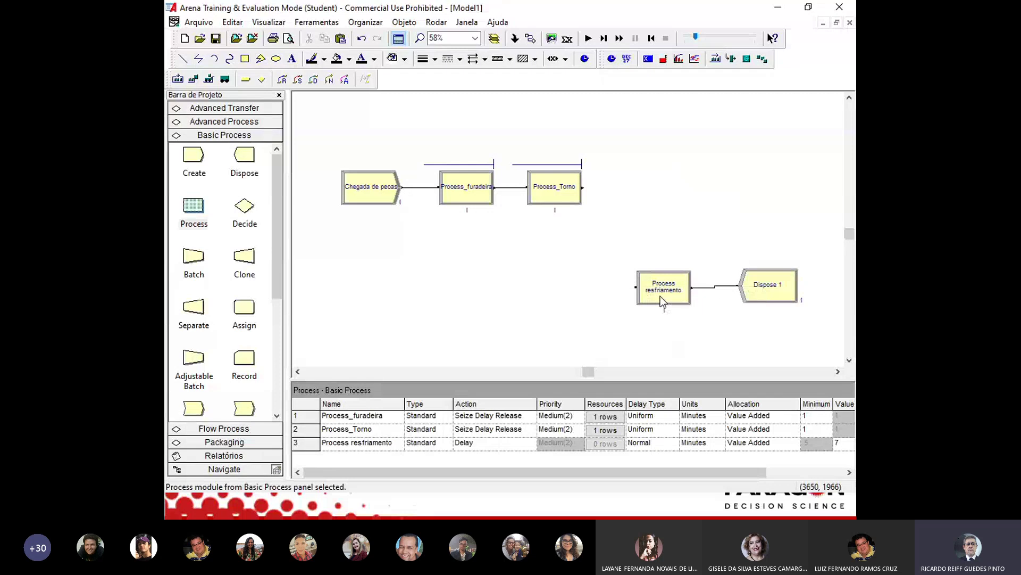
left_click(679, 287)
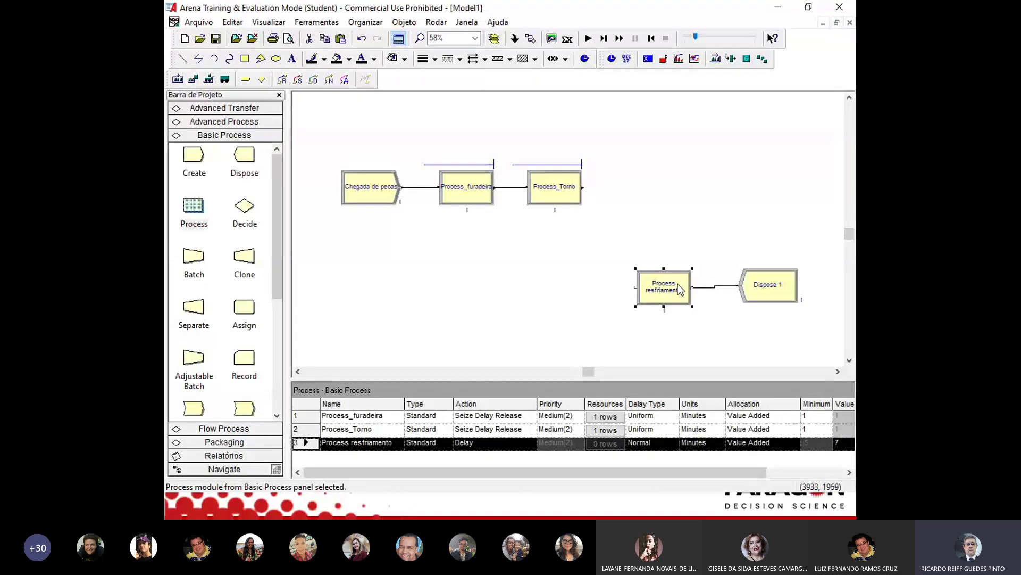
key("Delete")
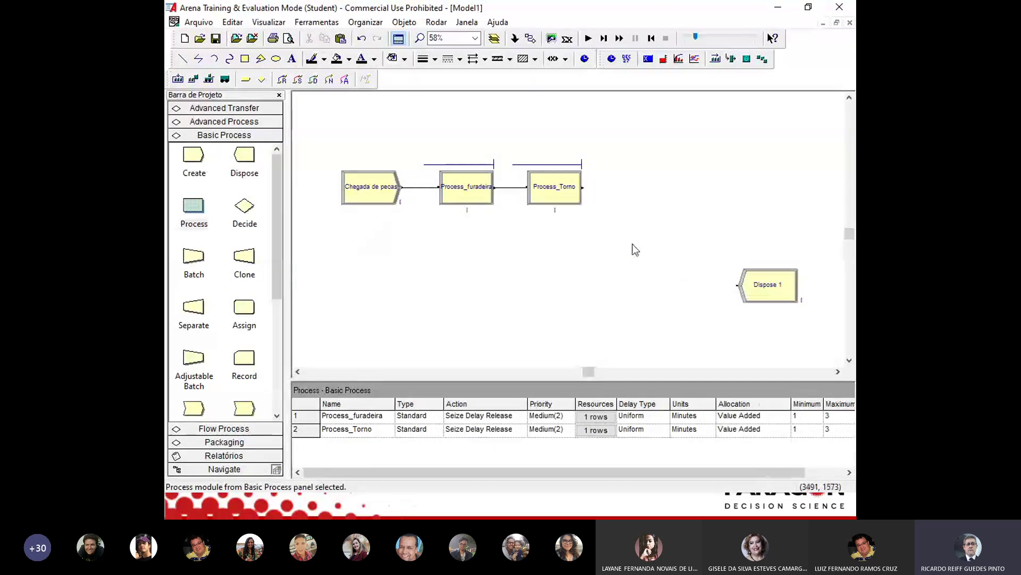
Connect Process_Torno directly to Dispose 1 and start the simulation
left_click(531, 40)
left_click(583, 186)
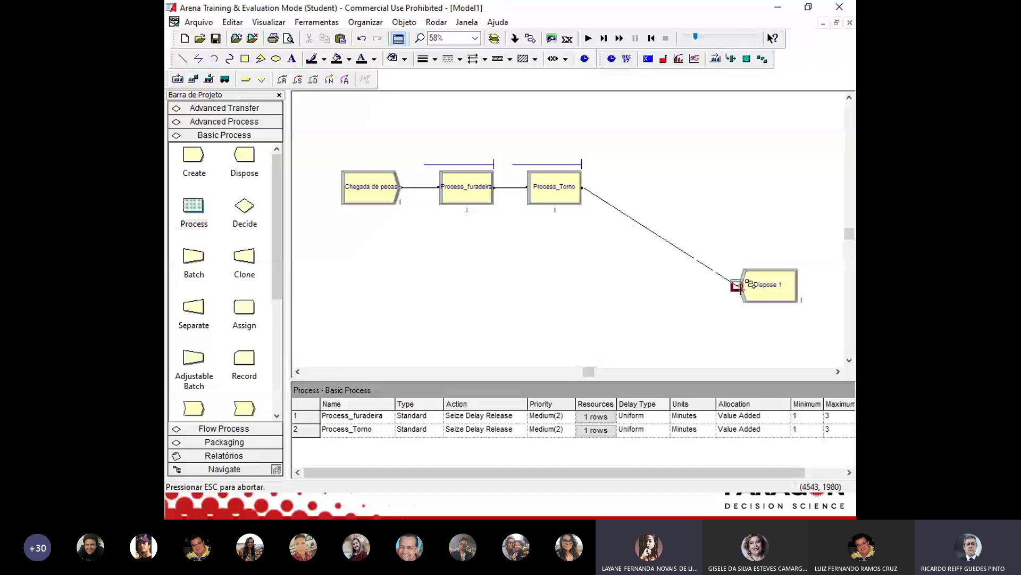
left_click(738, 285)
left_click(588, 39)
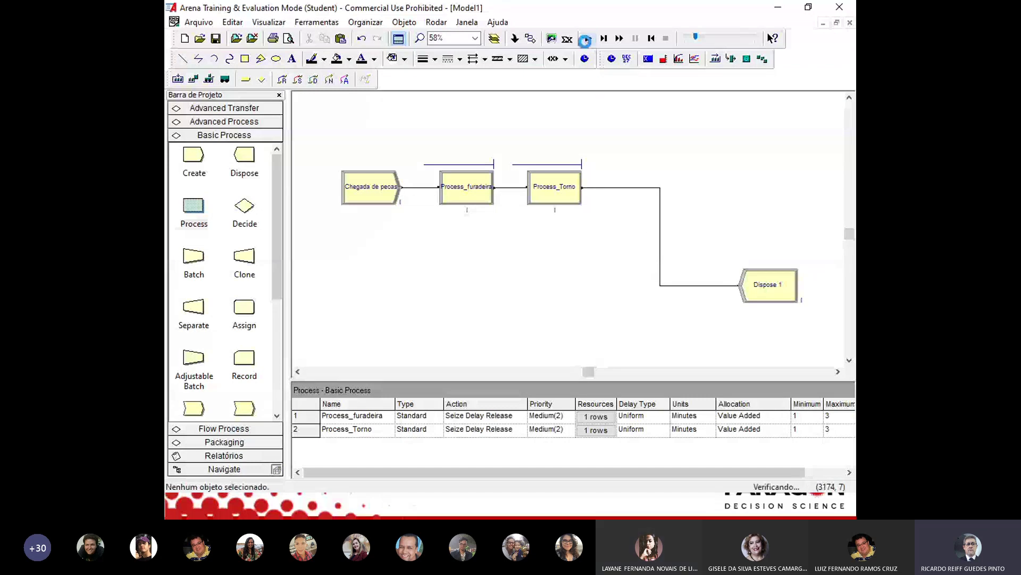
Raise the animation speed factor to about 4.18, run the simulation to completion, view the Category Overview report, and end the run
left_click_drag(728, 41, 736, 41)
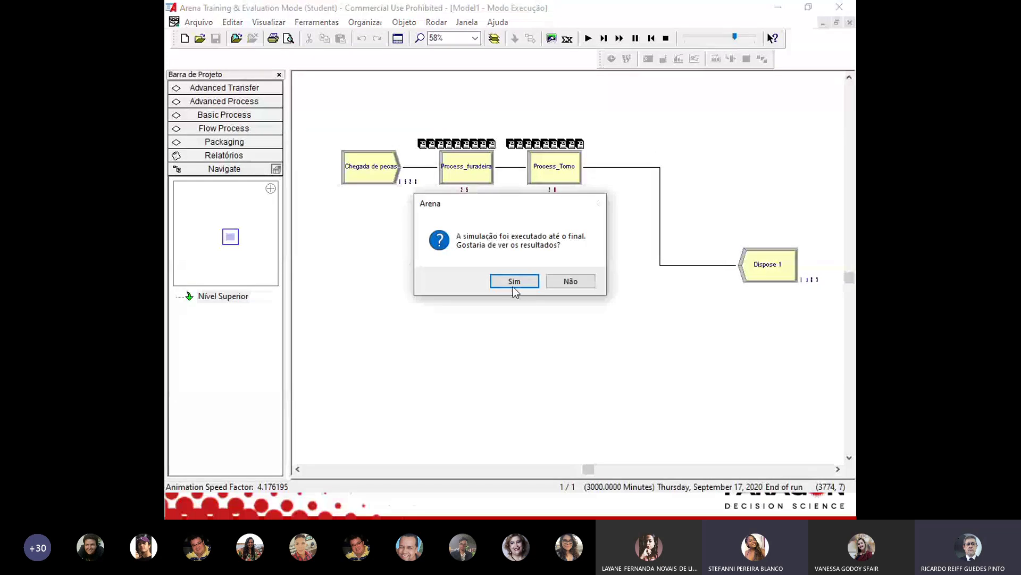
left_click(513, 282)
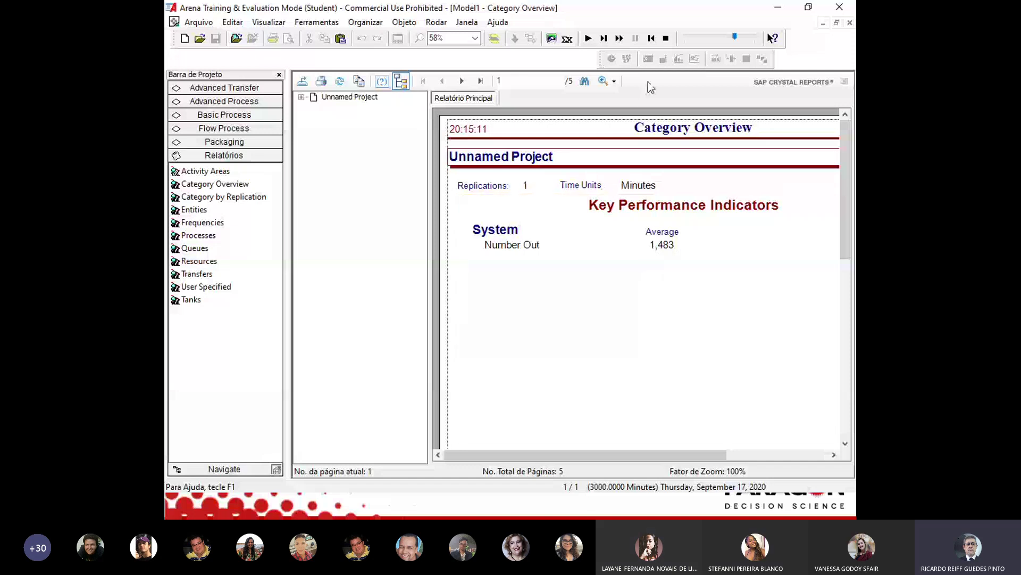
left_click(665, 39)
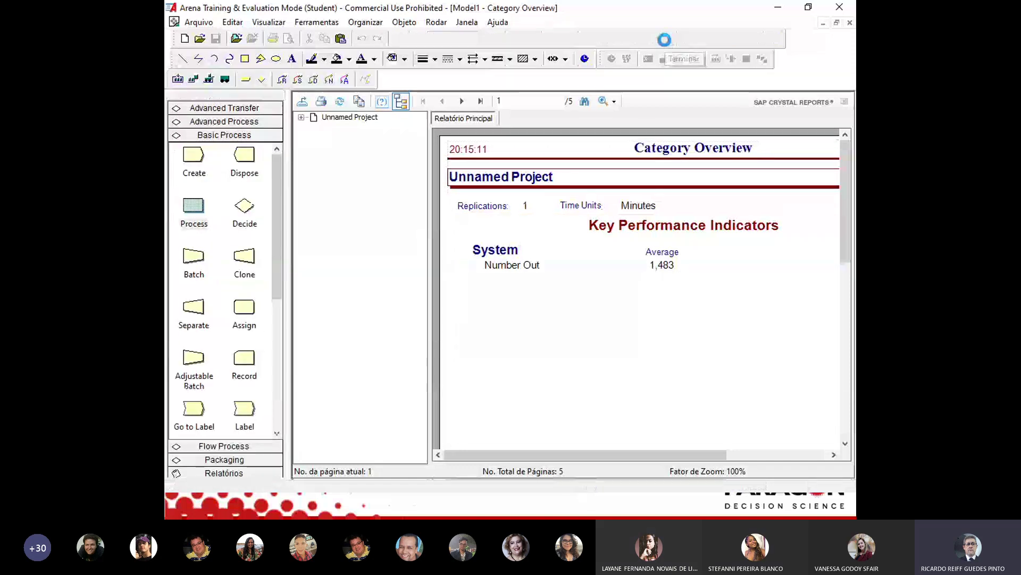
left_click(849, 23)
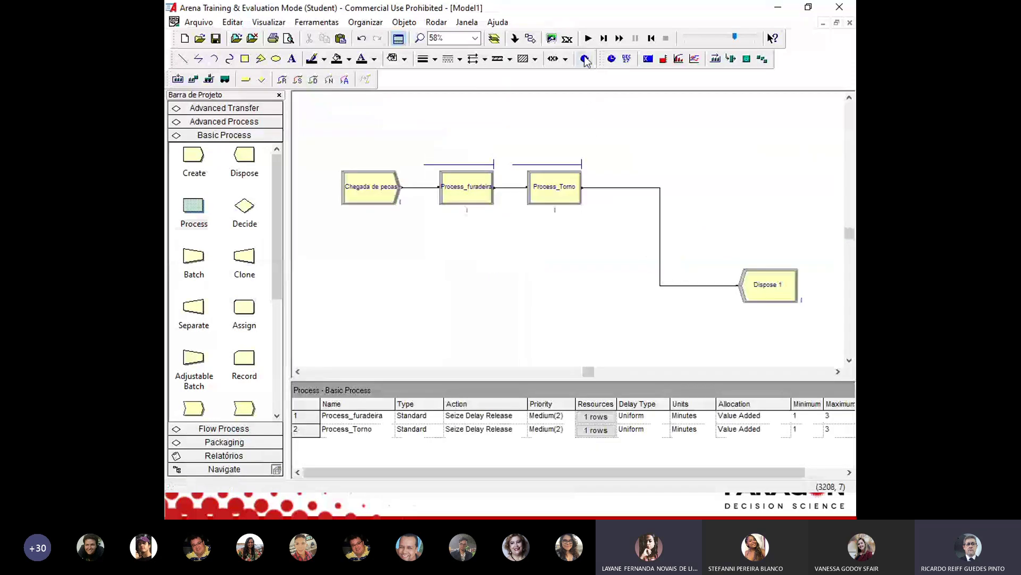
Rerun the simulation with the animation speed factor at about 38.9, view the Category Overview report, close it and end the run
left_click(588, 38)
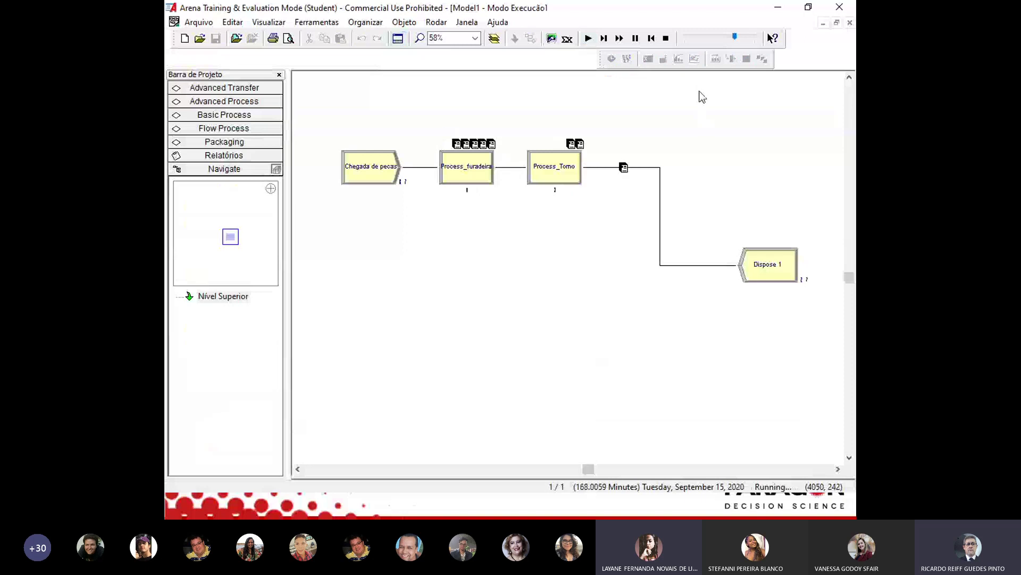
left_click_drag(735, 37, 748, 36)
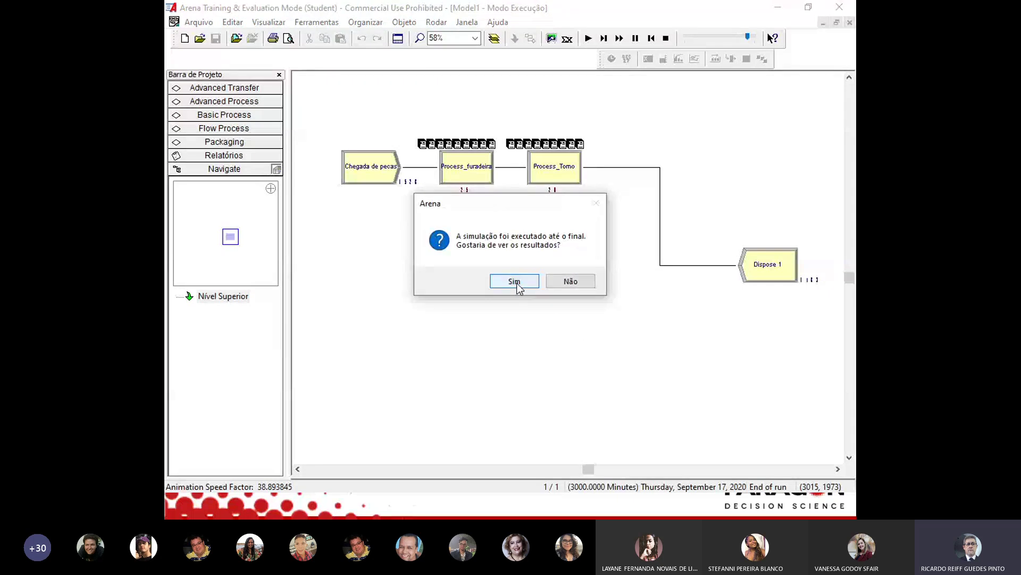
left_click(514, 282)
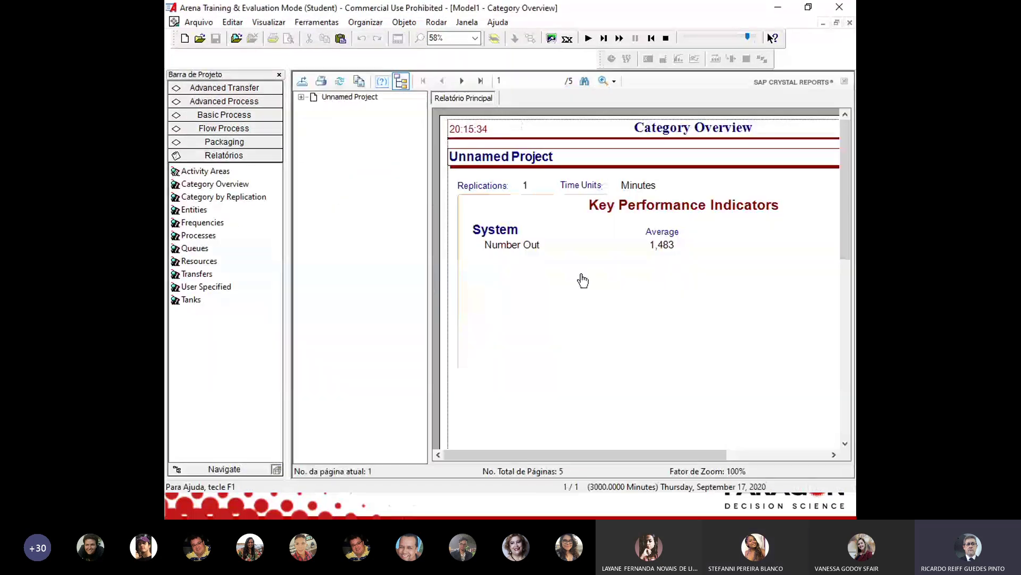
left_click(850, 22)
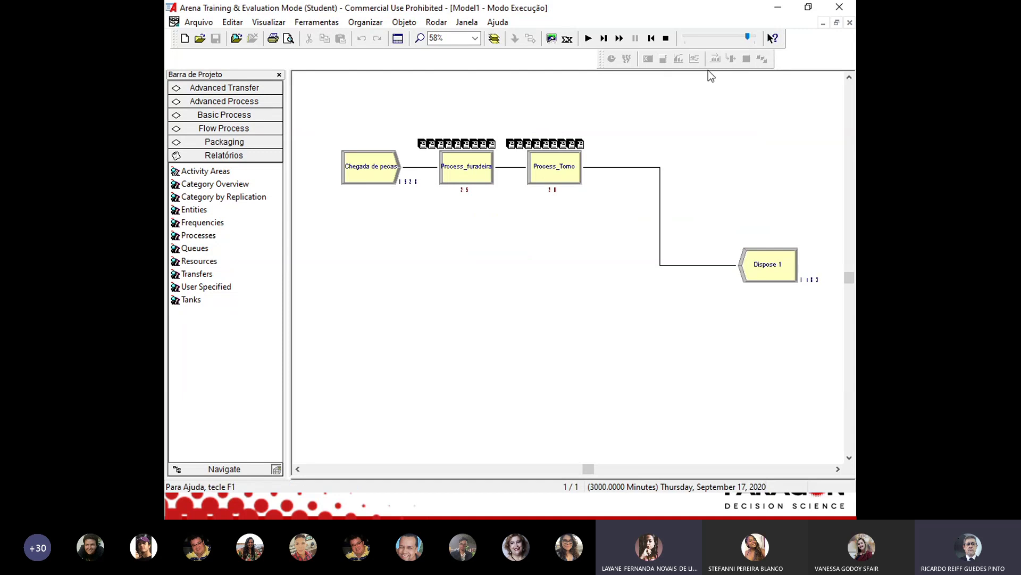
left_click(664, 38)
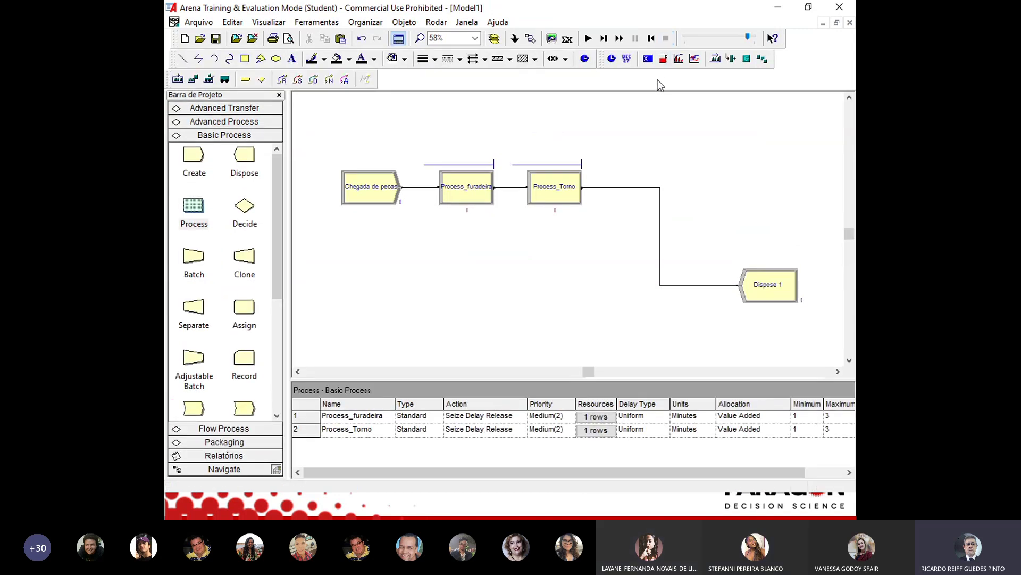
Move the Dispose 1 module into line with Process_Torno so the connector runs straight
left_click(768, 288)
left_click_drag(767, 289, 679, 191)
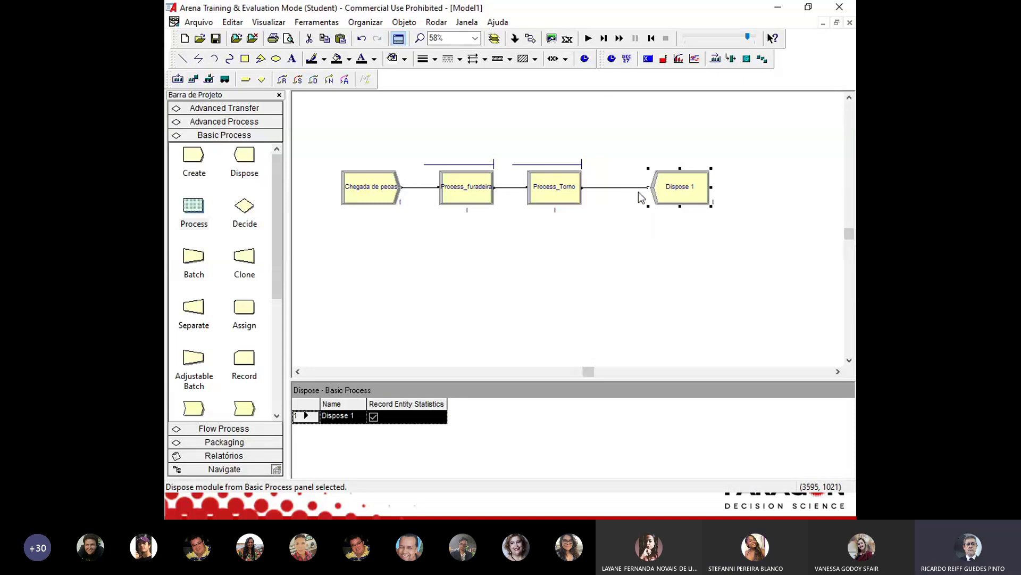
Review the resources and uniform delay parameters of Process_furadeira and Process_Torno, cancelling out of each module's settings
left_click(466, 190)
double_click(464, 191)
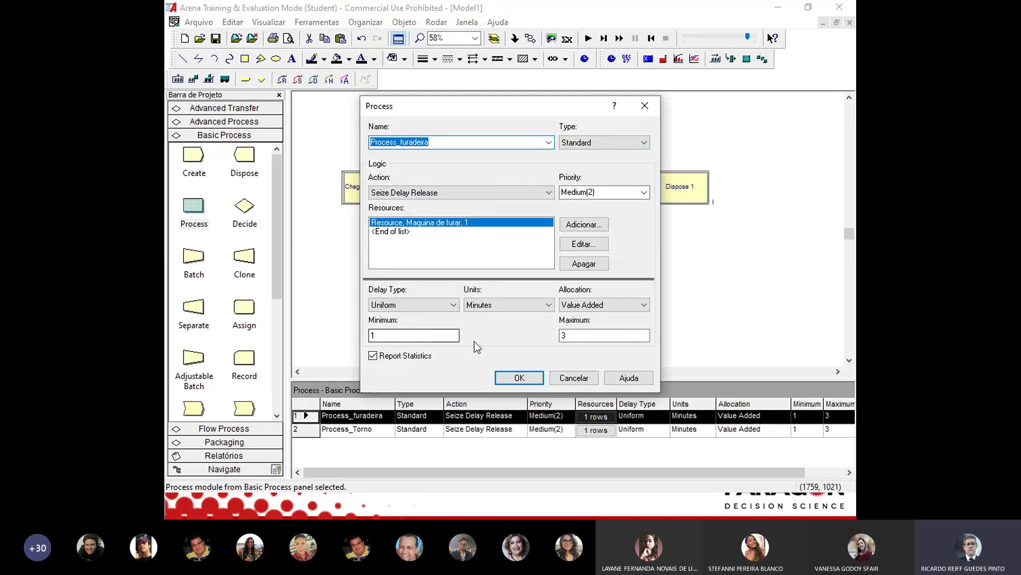
left_click(371, 337)
left_click(574, 377)
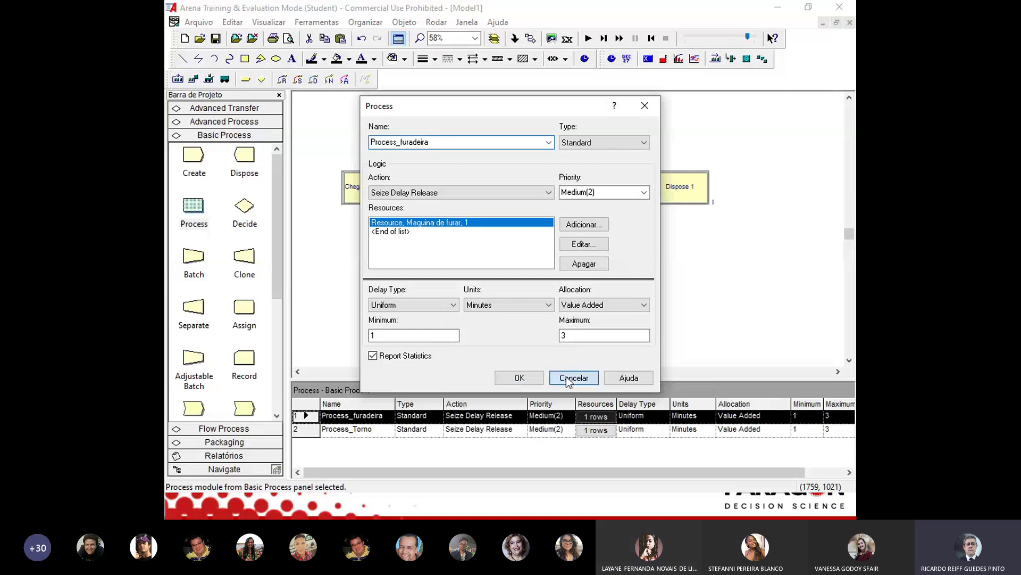
double_click(451, 183)
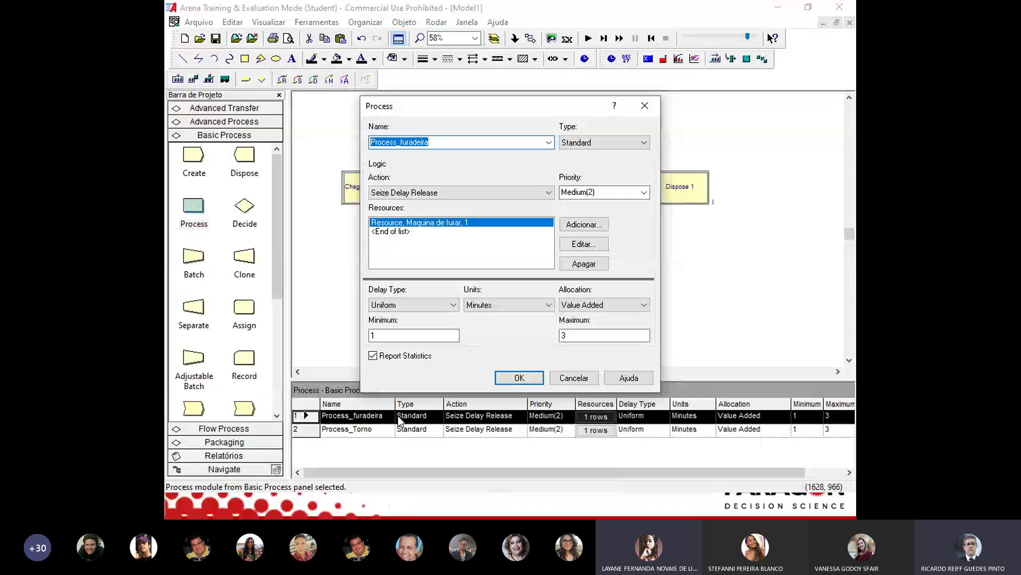
left_click(570, 380)
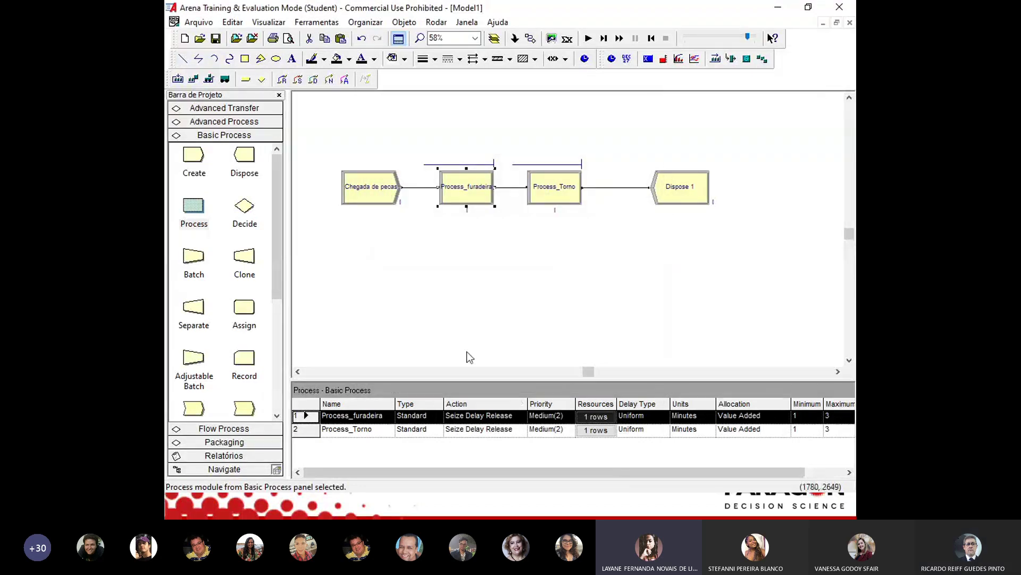
double_click(458, 197)
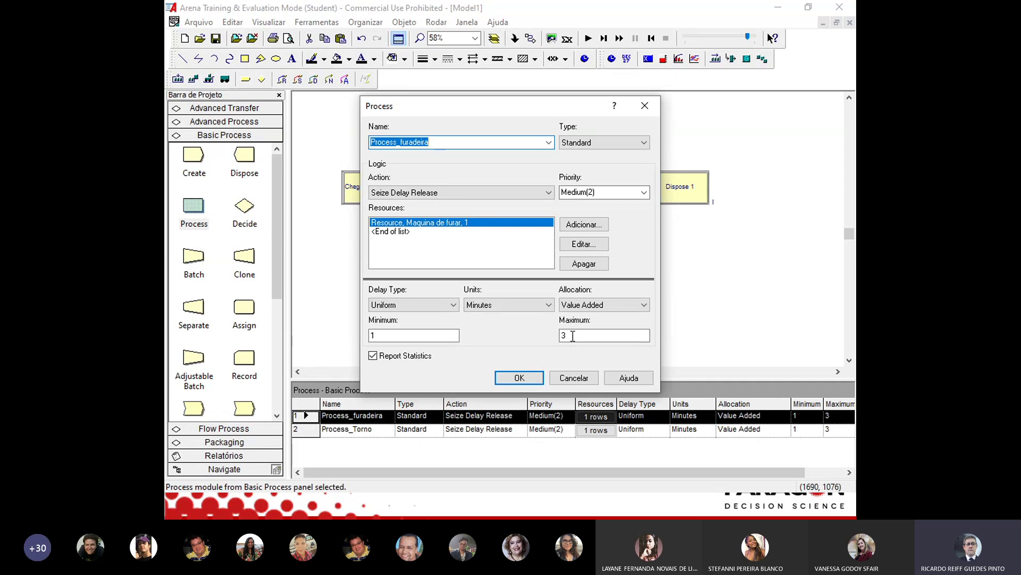
left_click(570, 375)
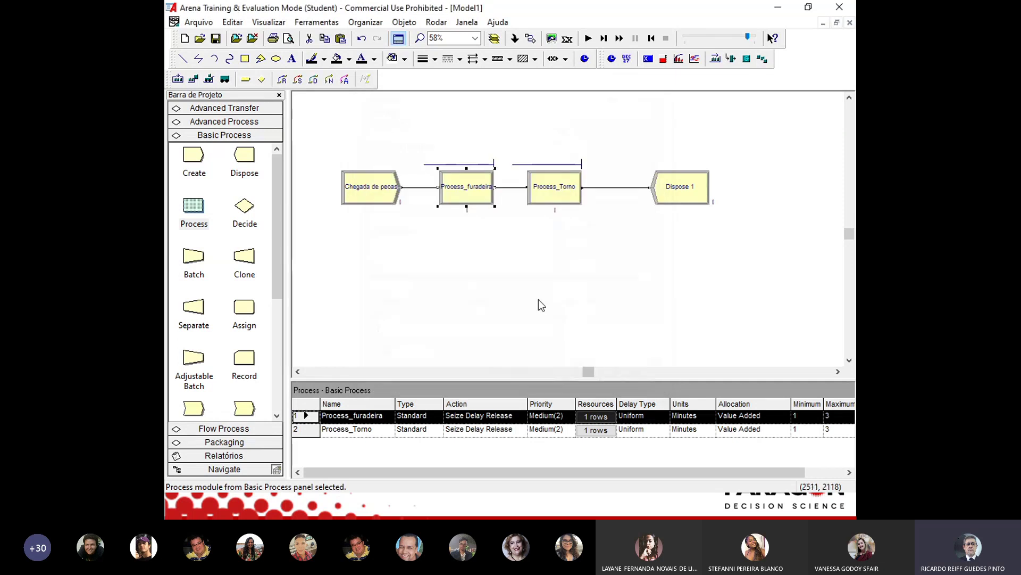
double_click(536, 199)
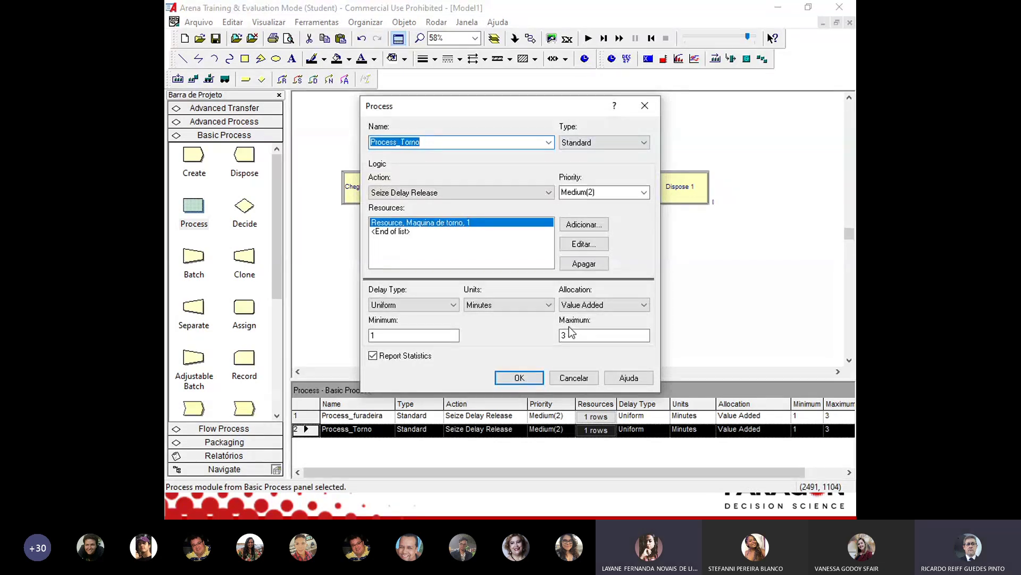
left_click(578, 378)
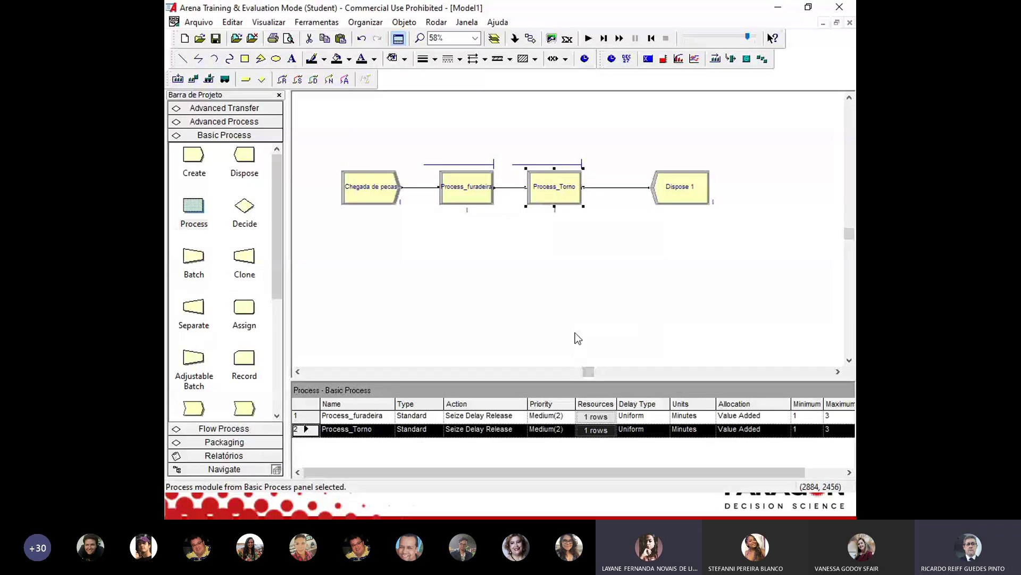
Check the time between arrivals in the Chegada de pecas module and close its settings
double_click(374, 191)
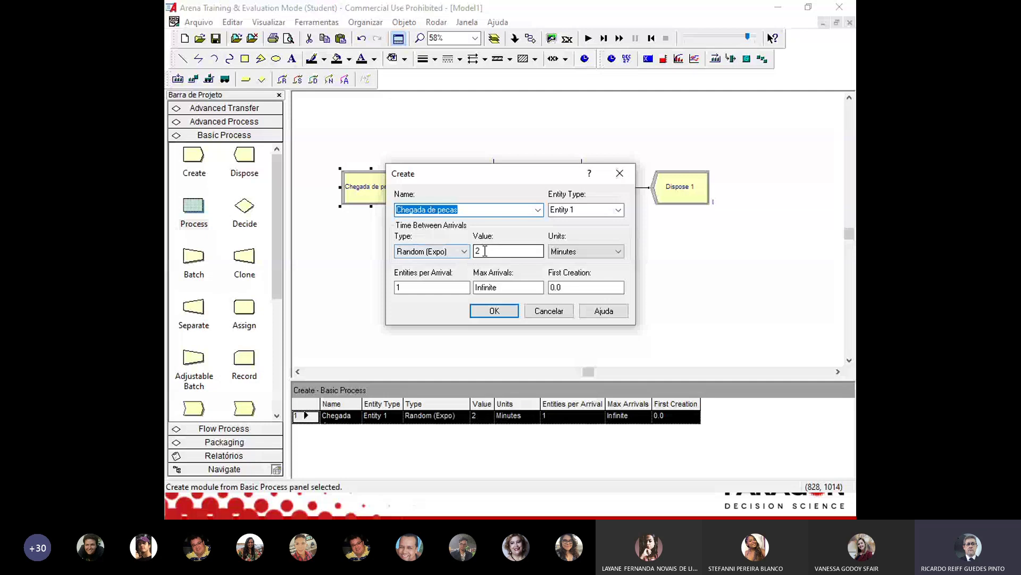
left_click(508, 252)
double_click(477, 251)
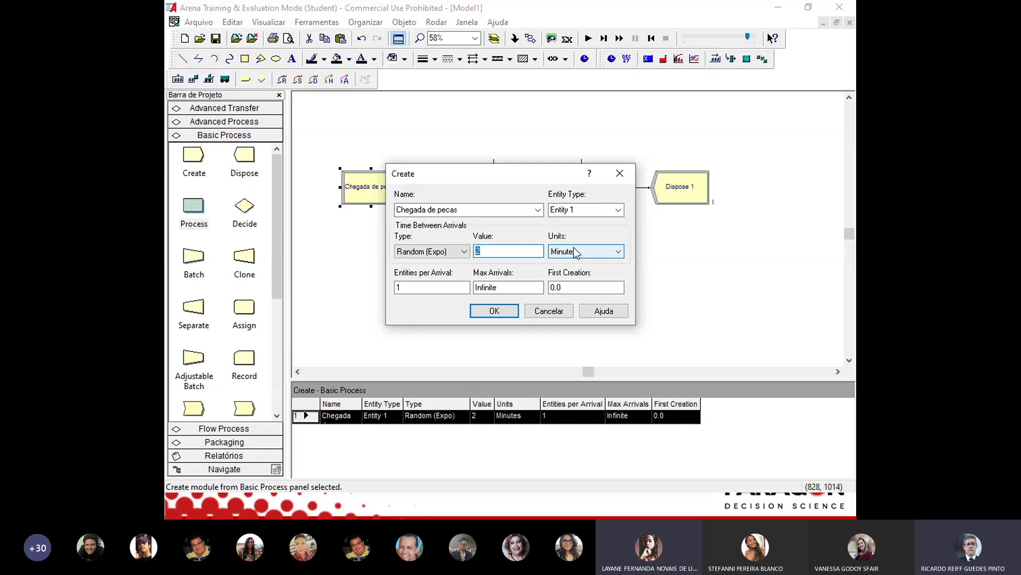
left_click(494, 312)
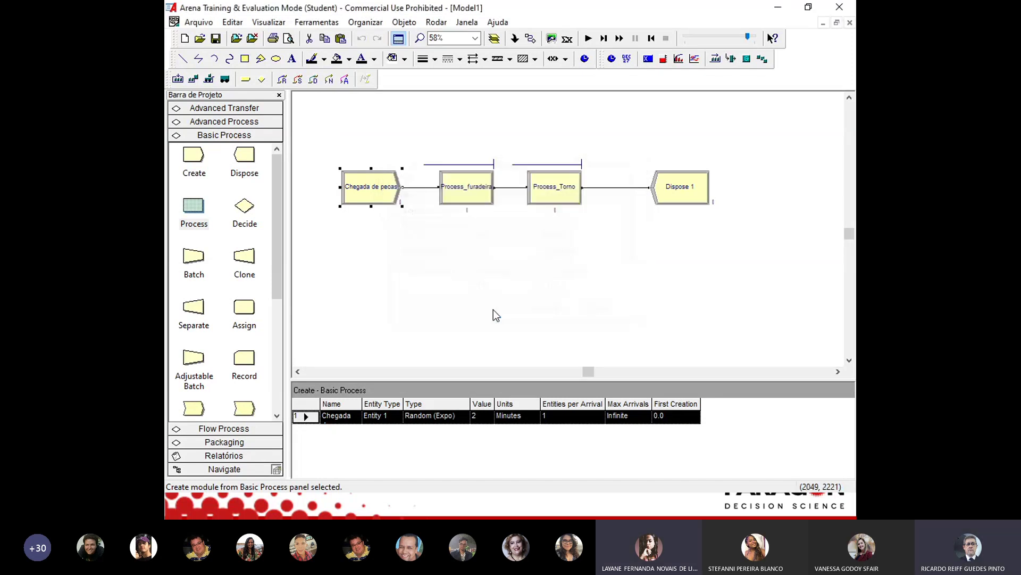
left_click(491, 276)
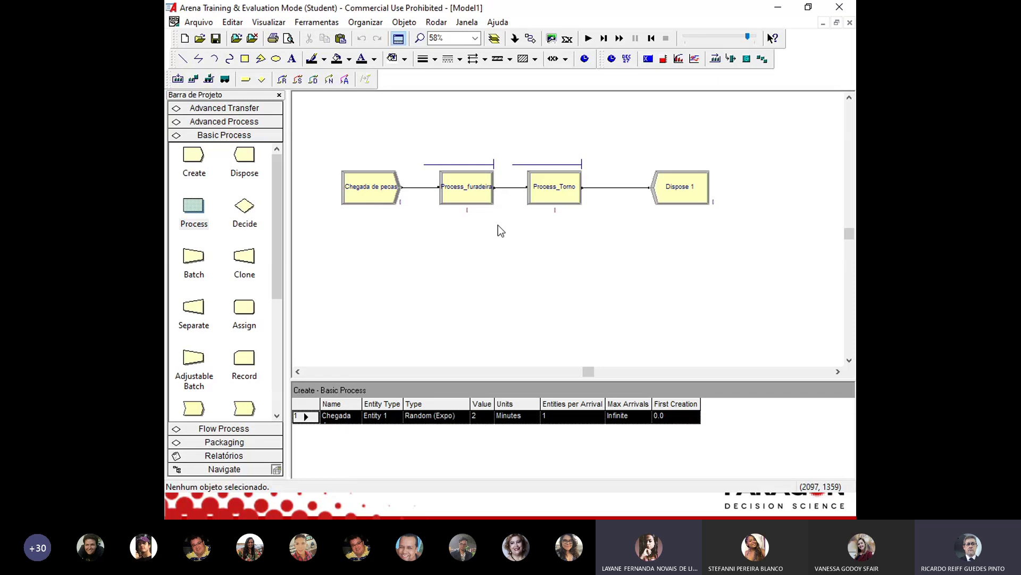
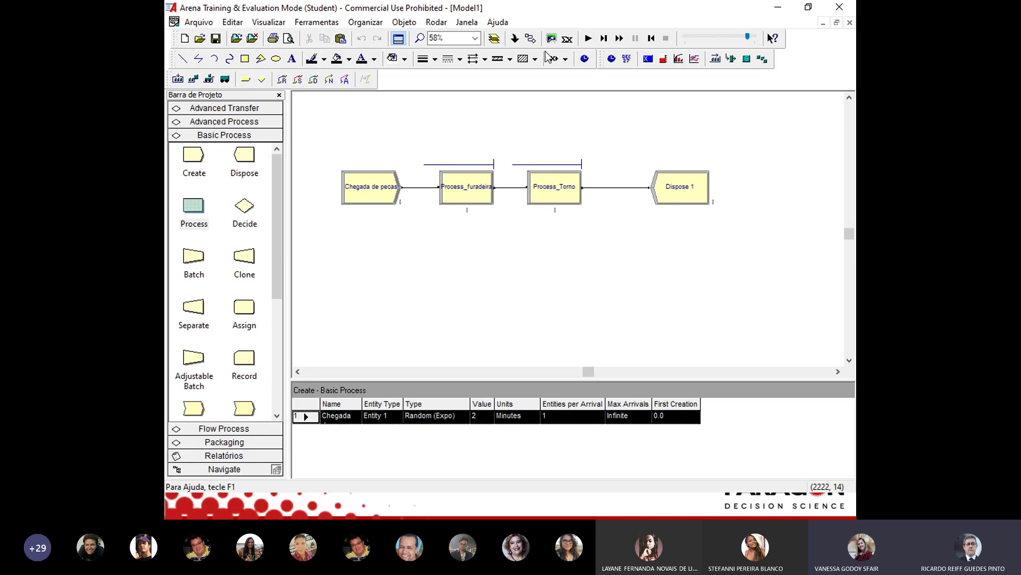
Try the Delay action in Process_furadeira, return it to Seize Delay Release, view the delay type options, and cancel the settings
double_click(477, 182)
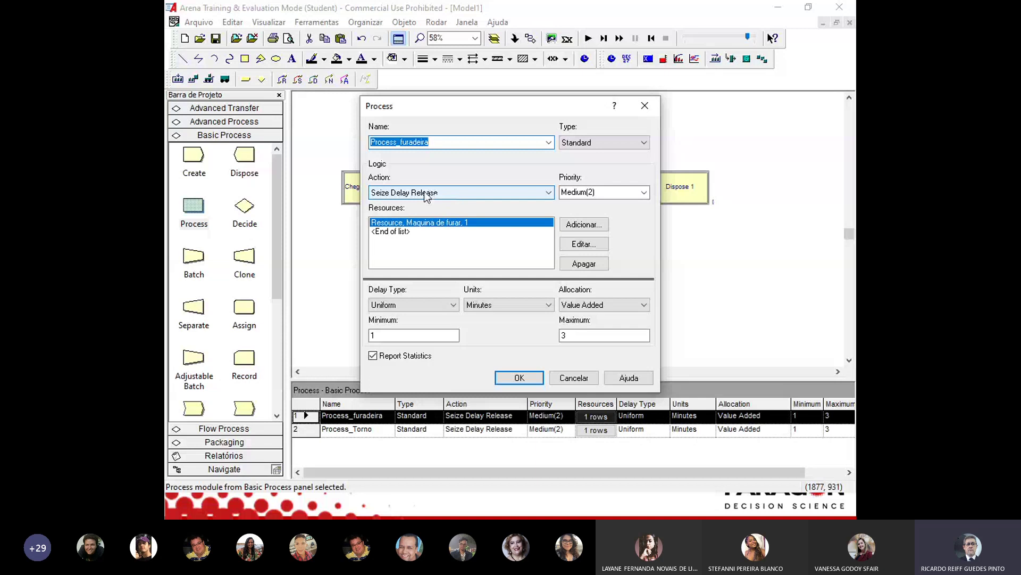
left_click(548, 194)
left_click(467, 206)
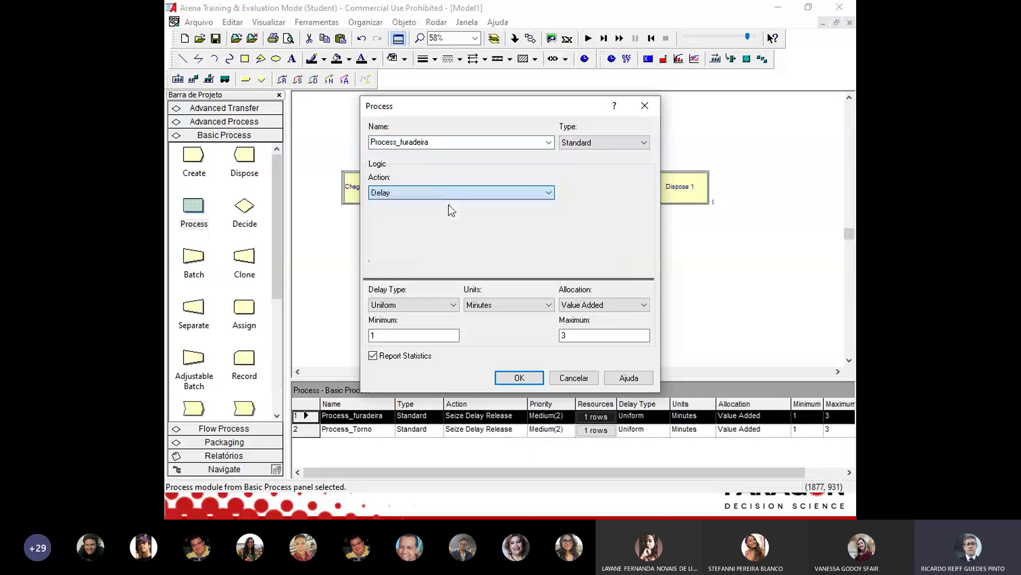
left_click(486, 192)
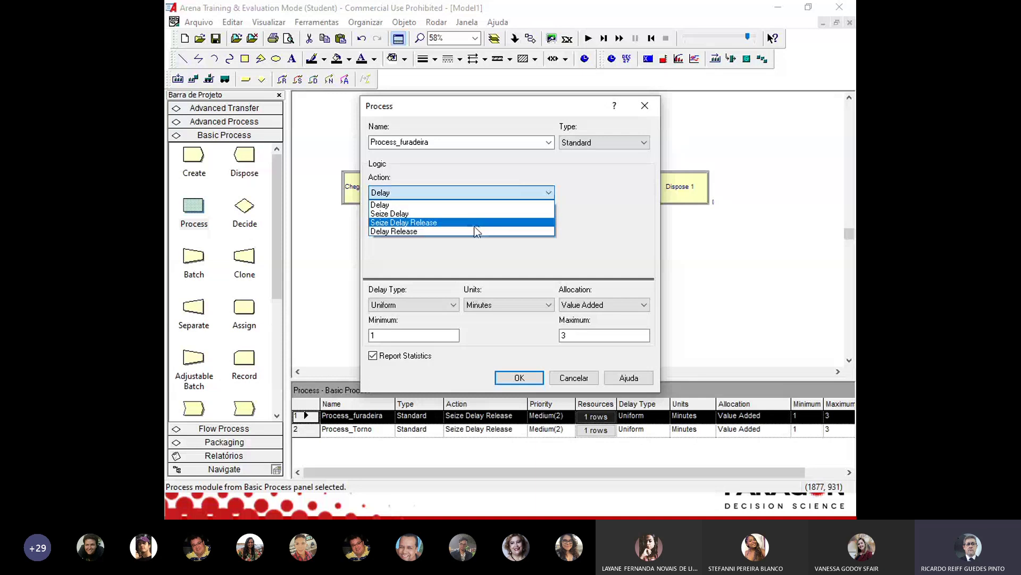
left_click(473, 223)
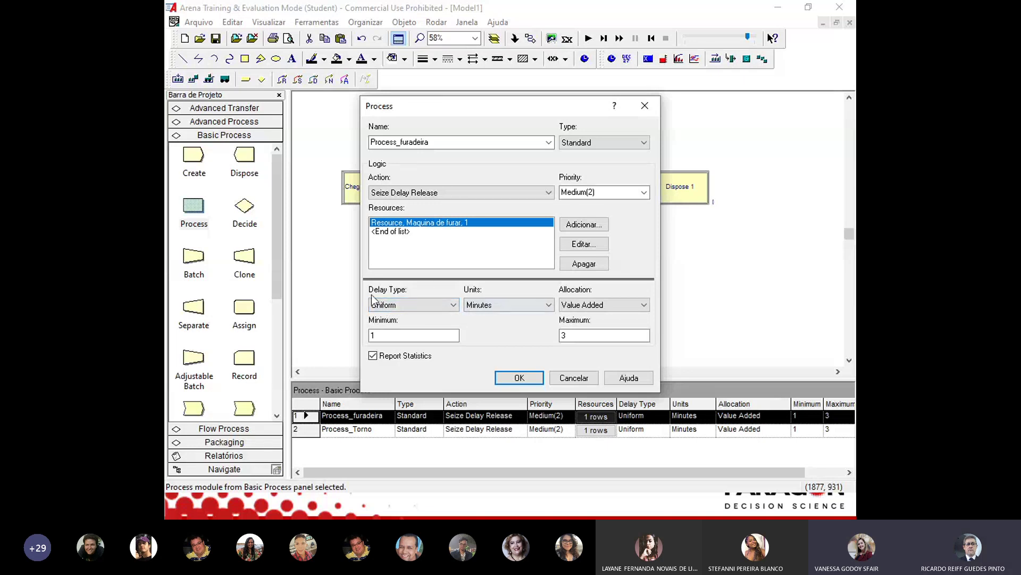
left_click(451, 304)
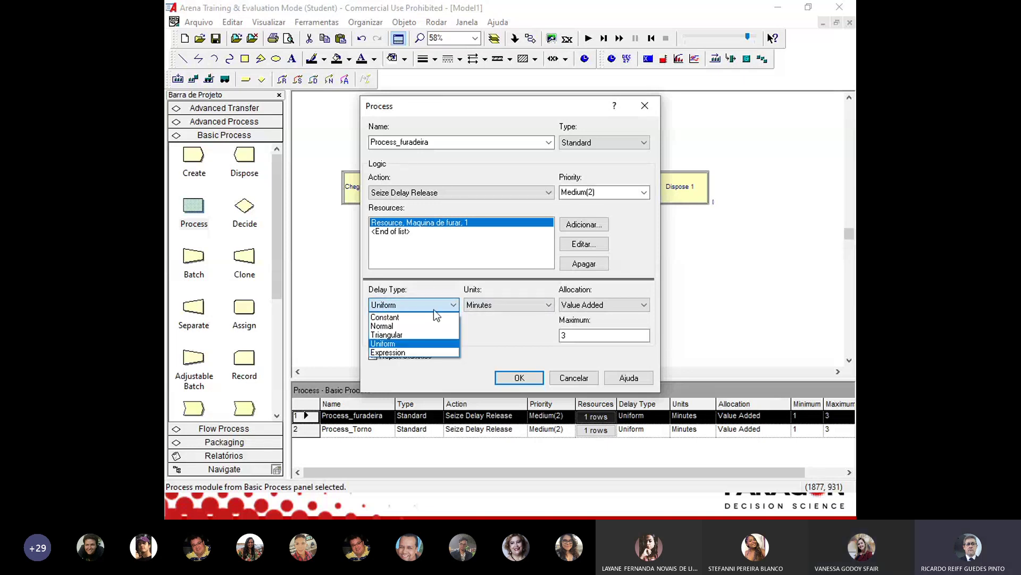
left_click(729, 274)
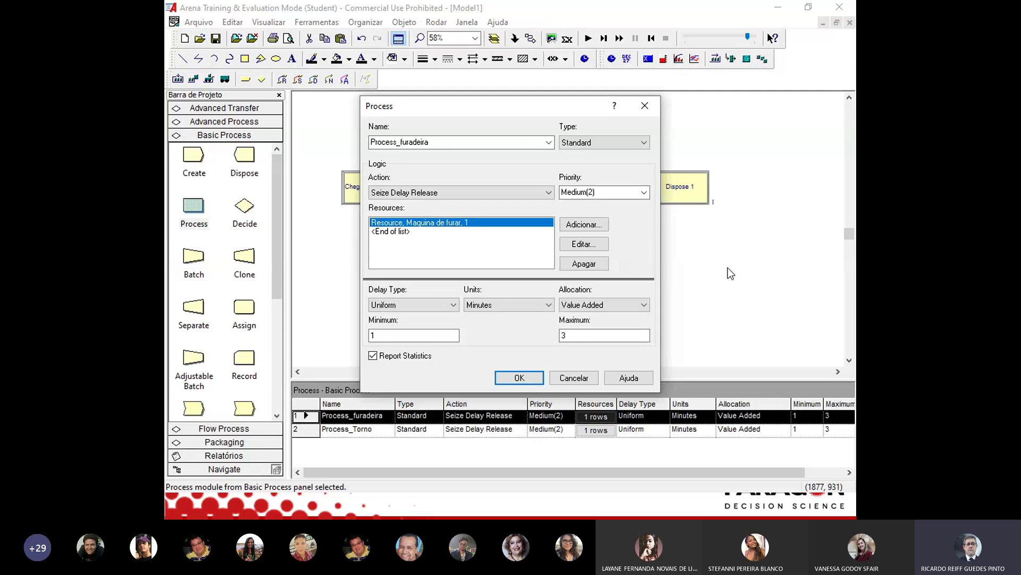
left_click(554, 377)
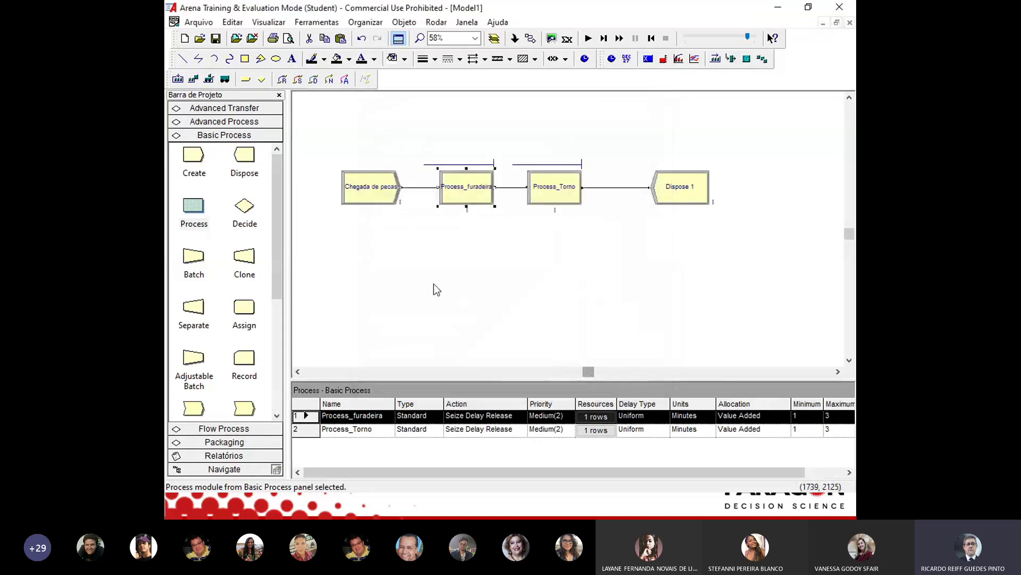
Open the Input Analyzer to view its window, and close it again
left_click(316, 21)
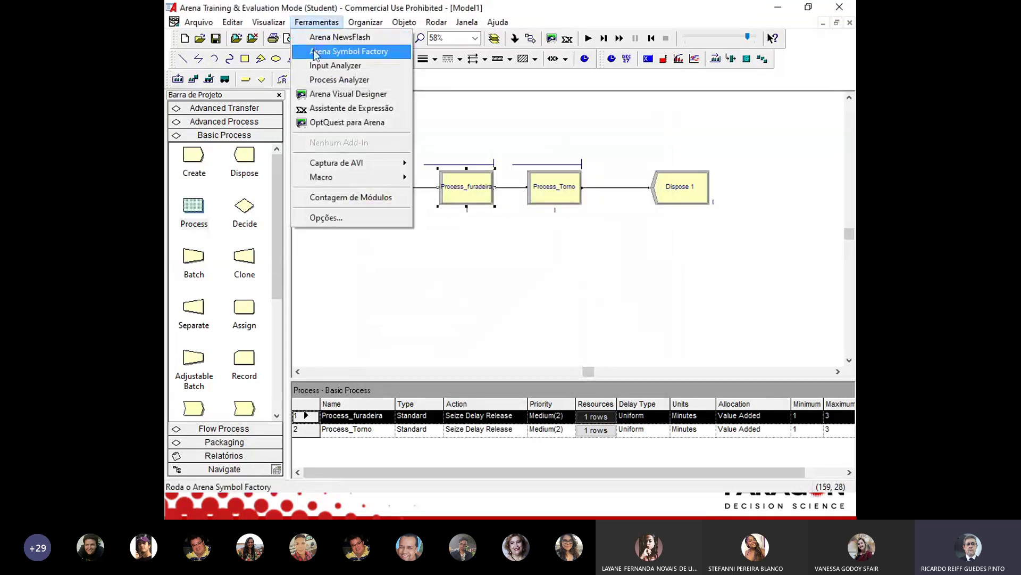
left_click(322, 65)
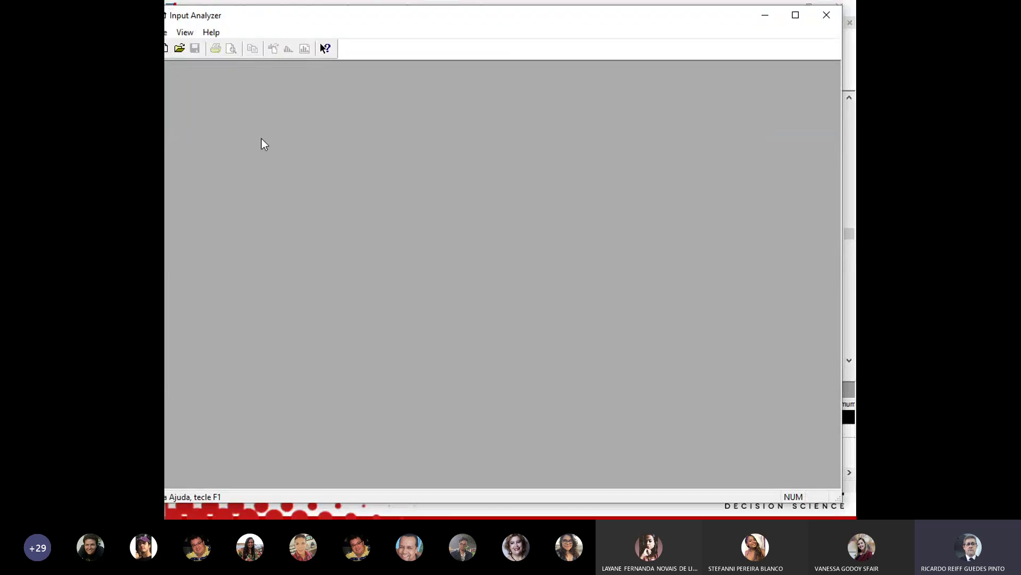
left_click(824, 21)
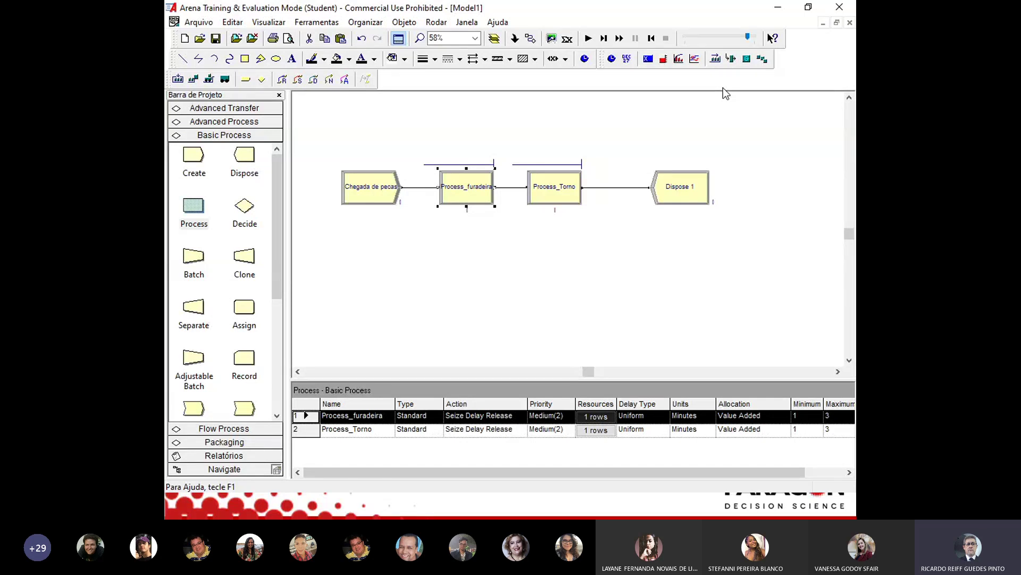
Try a Triangular delay type with a most likely value of 1 in Process_furadeira, and cancel the settings
double_click(457, 193)
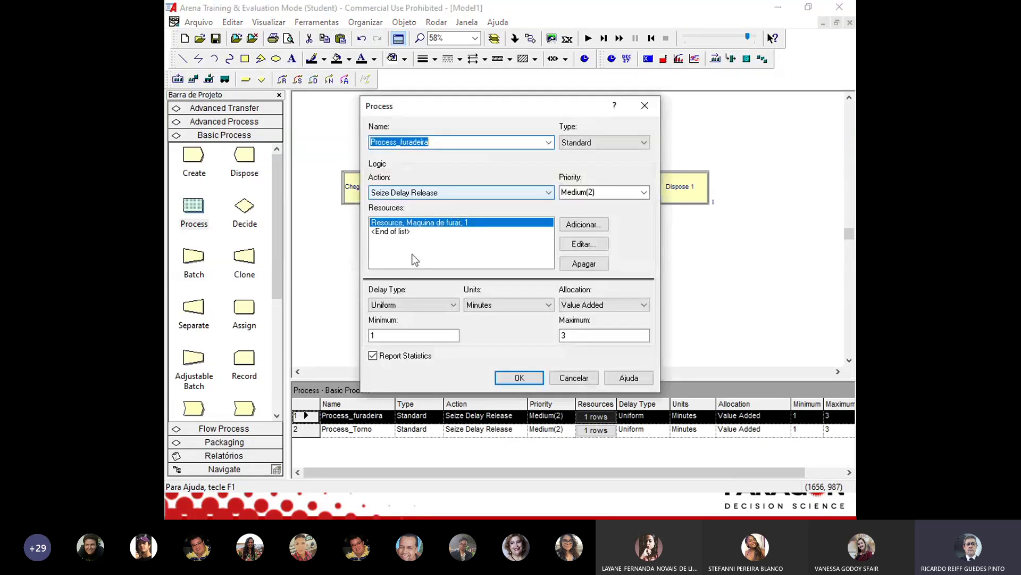
left_click(402, 306)
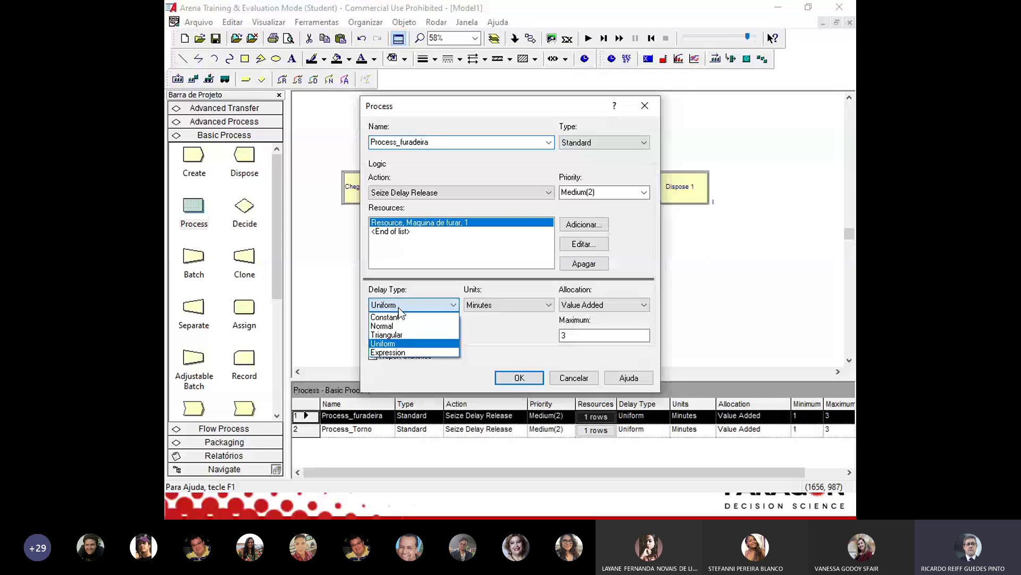
left_click(385, 335)
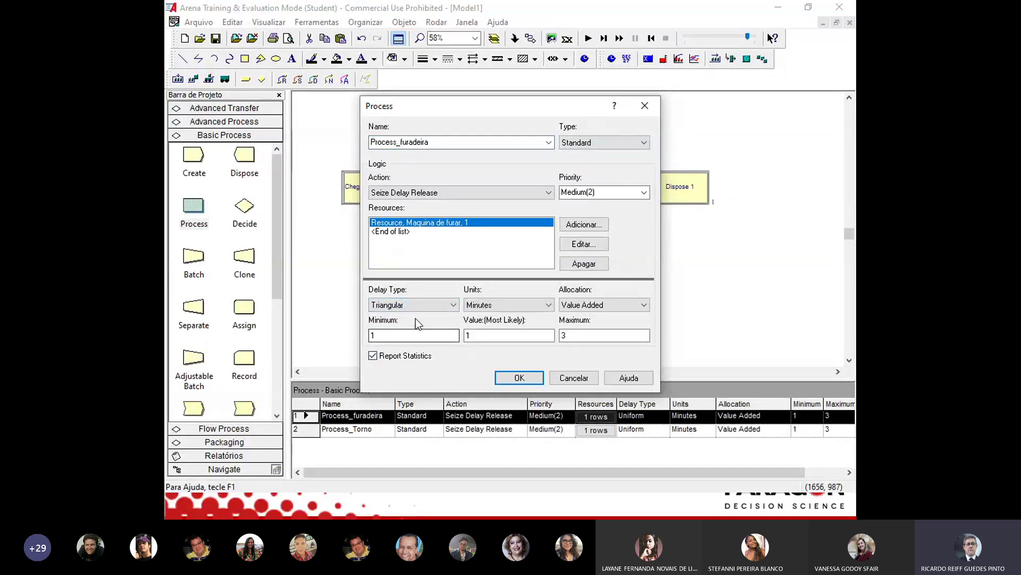
left_click(382, 336)
key("Tab")
type("1")
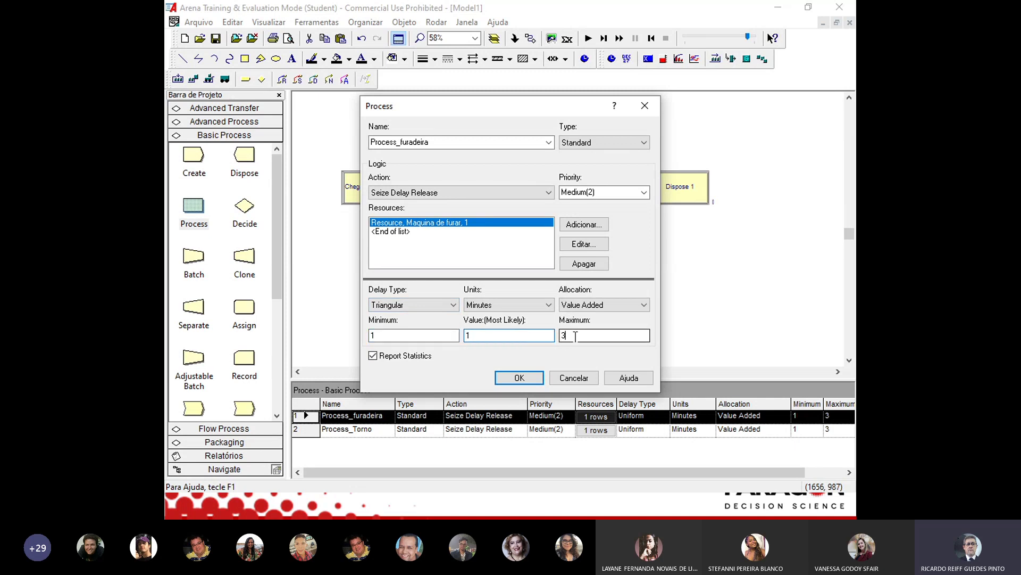
left_click(574, 377)
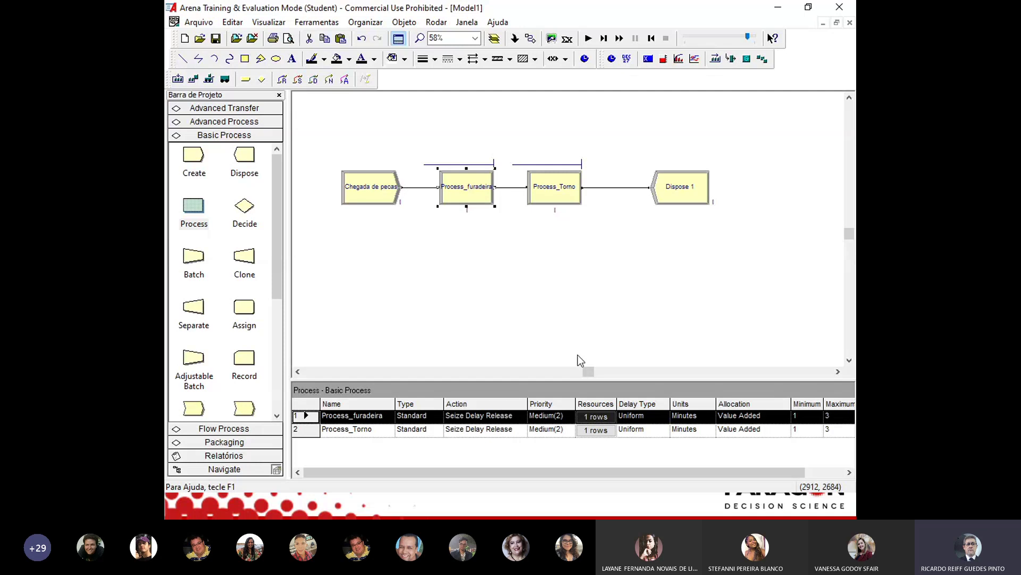
Open Process_furadeira's settings, check the files of the Aula 3 - Meu primeiro modelo channel in Microsoft Teams, and return to cancel the settings
double_click(475, 199)
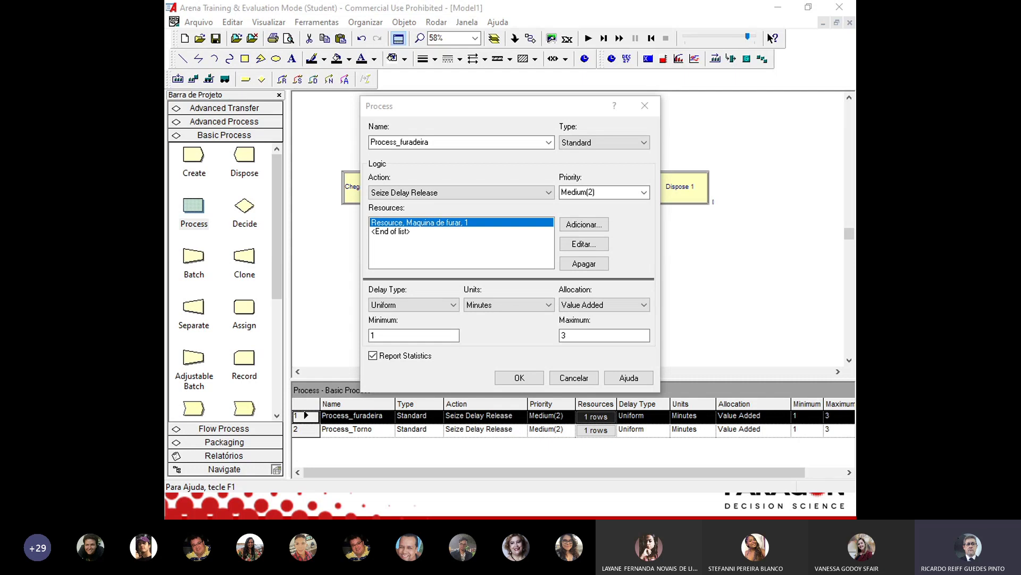
key("alt+Tab")
left_click_drag(576, 67, 499, 69)
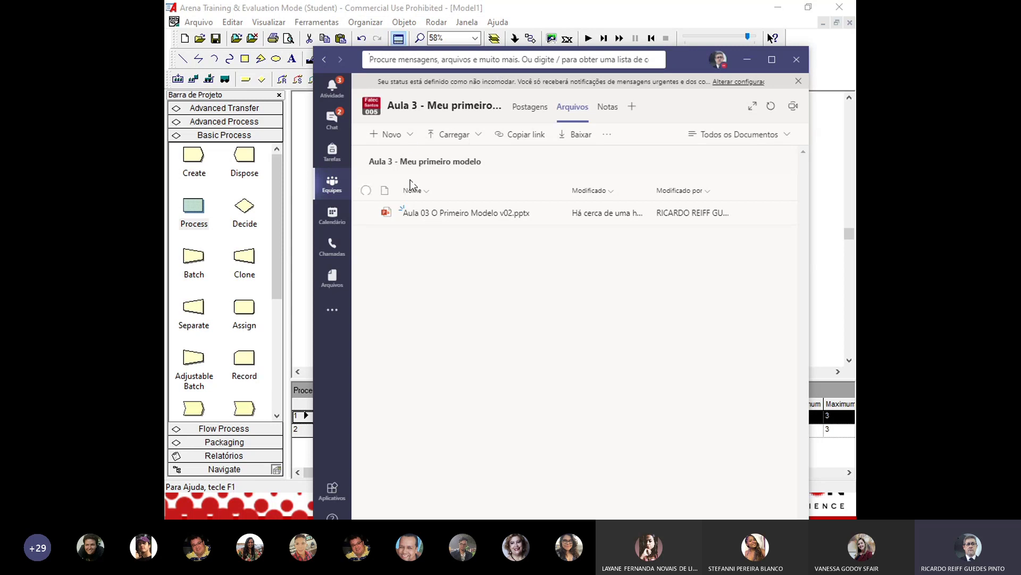
mouse_move(351, 212)
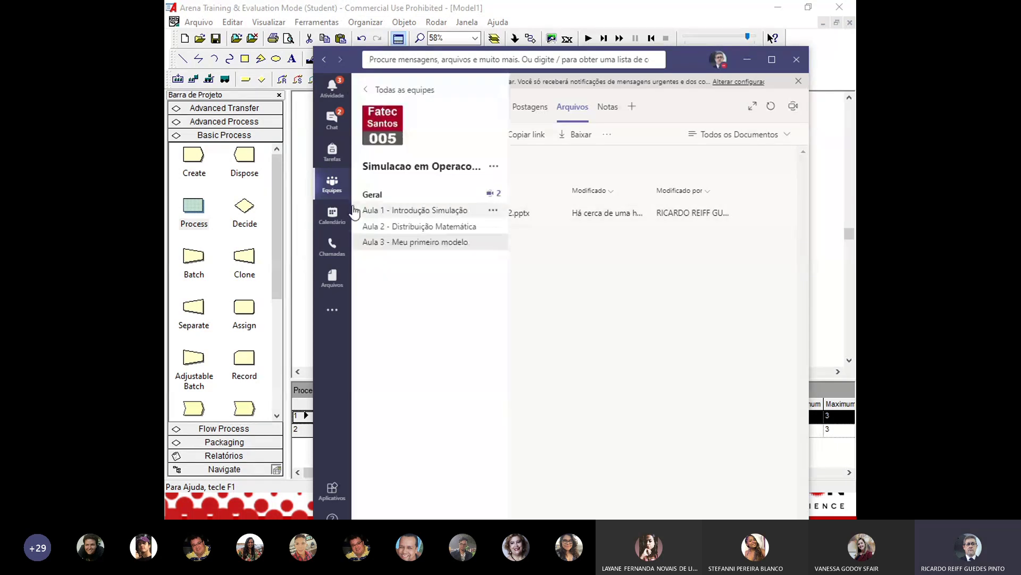
left_click(424, 242)
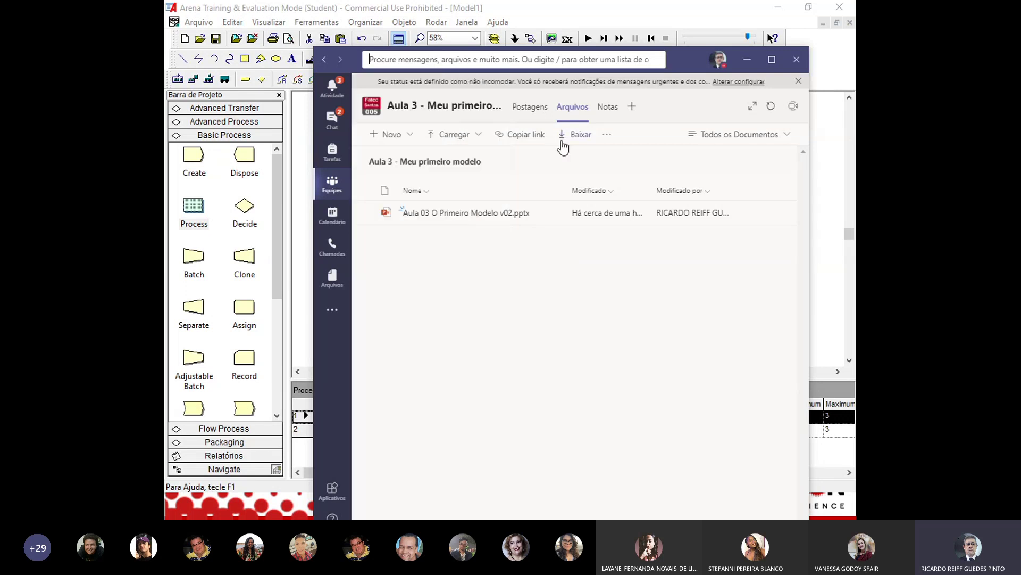
left_click_drag(691, 62, 1020, 126)
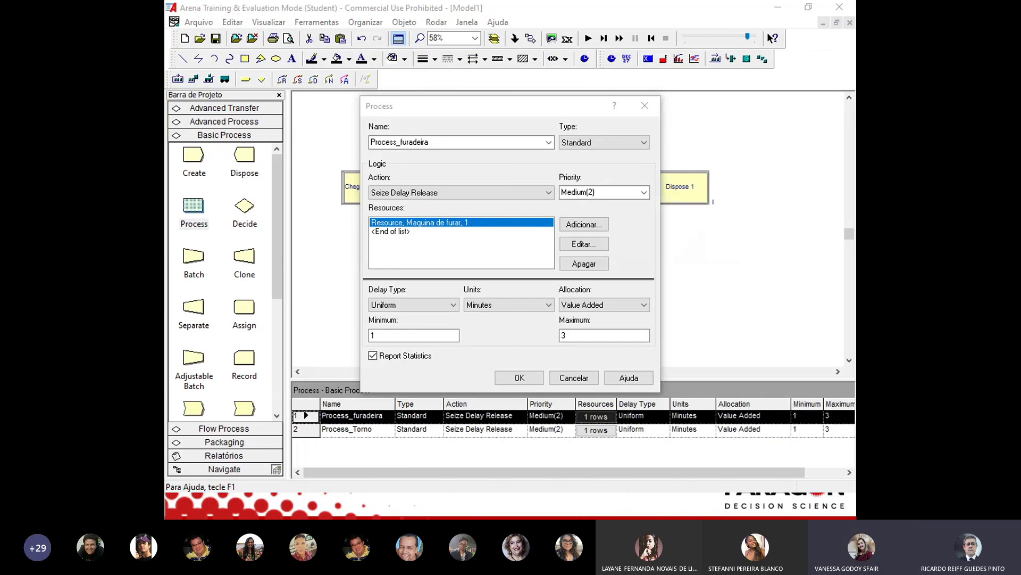
left_click(399, 142)
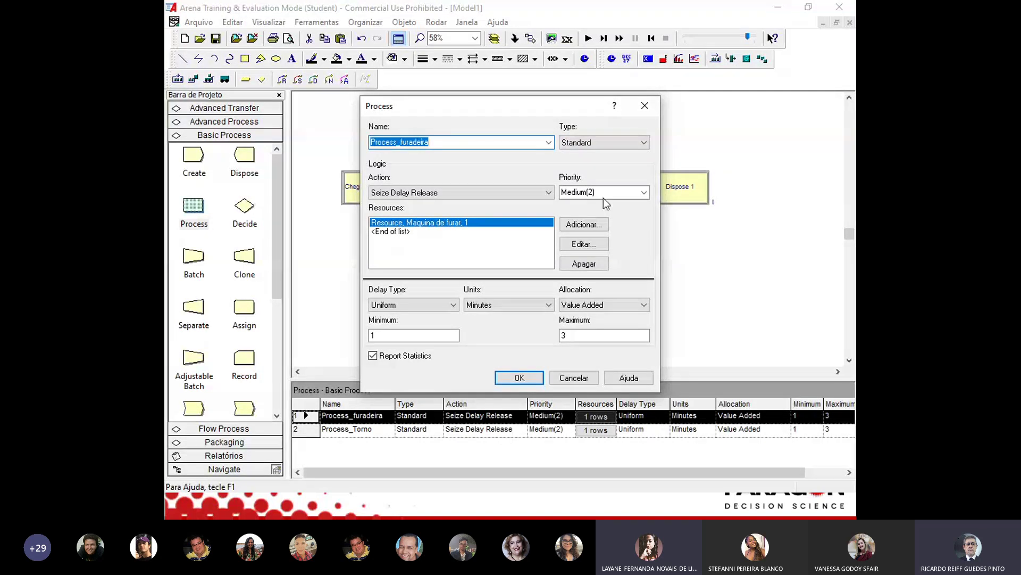
left_click(574, 378)
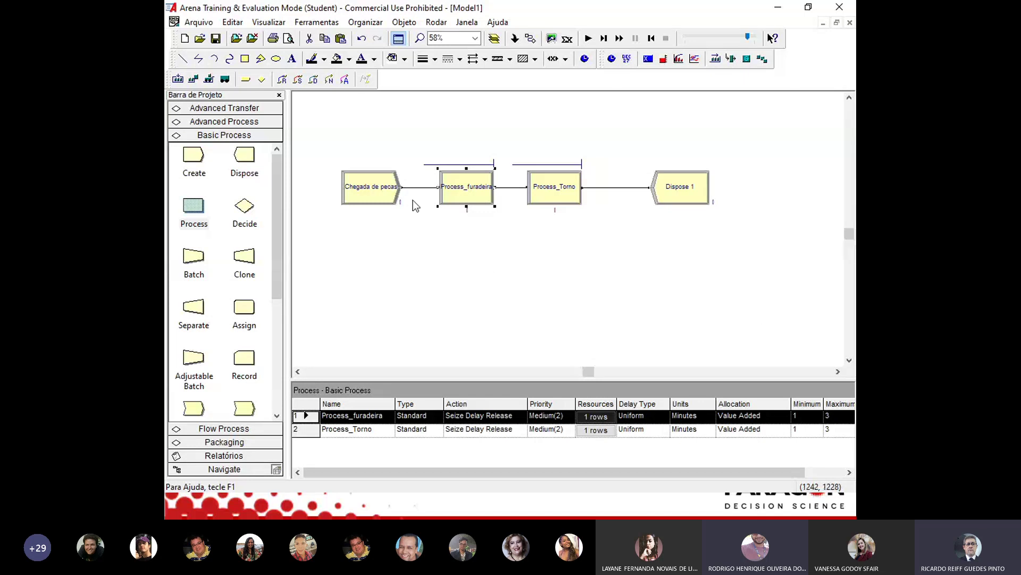
Check the time between arrivals in the Chegada de pecas module, cancel its settings, and switch to the Exercício slide in the presentation
double_click(359, 199)
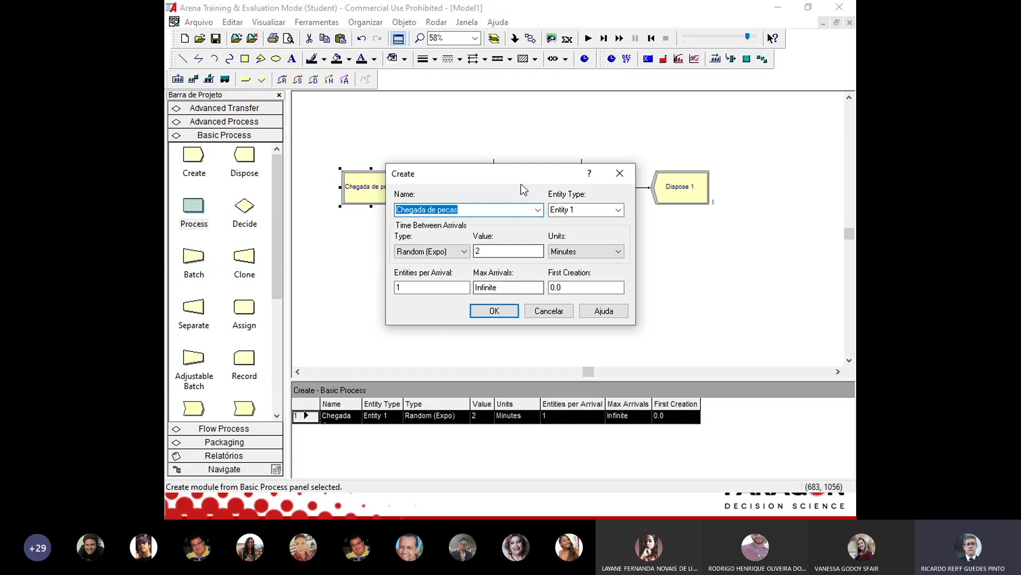
left_click_drag(522, 184, 536, 237)
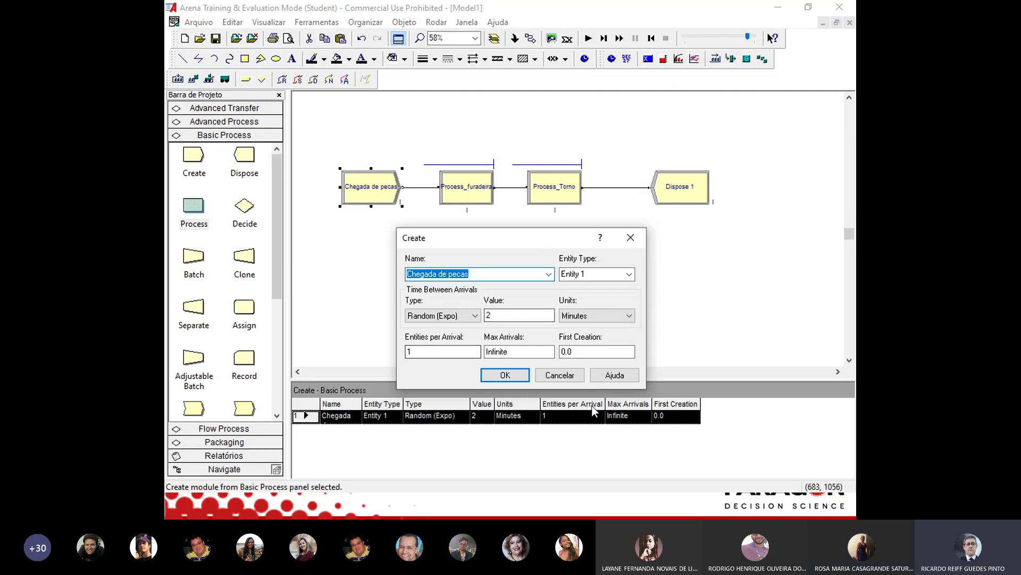
left_click(577, 376)
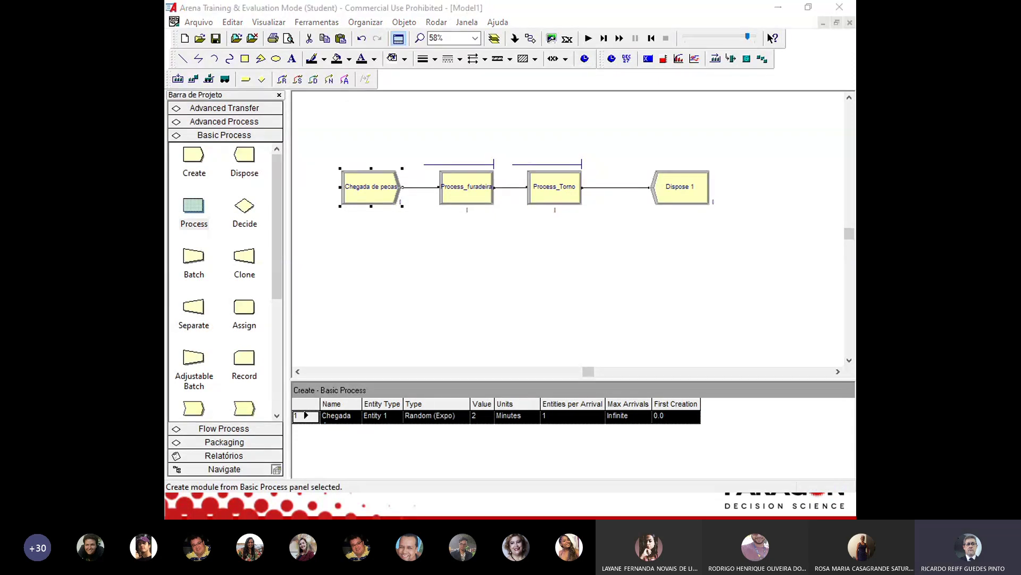
key("alt+Tab")
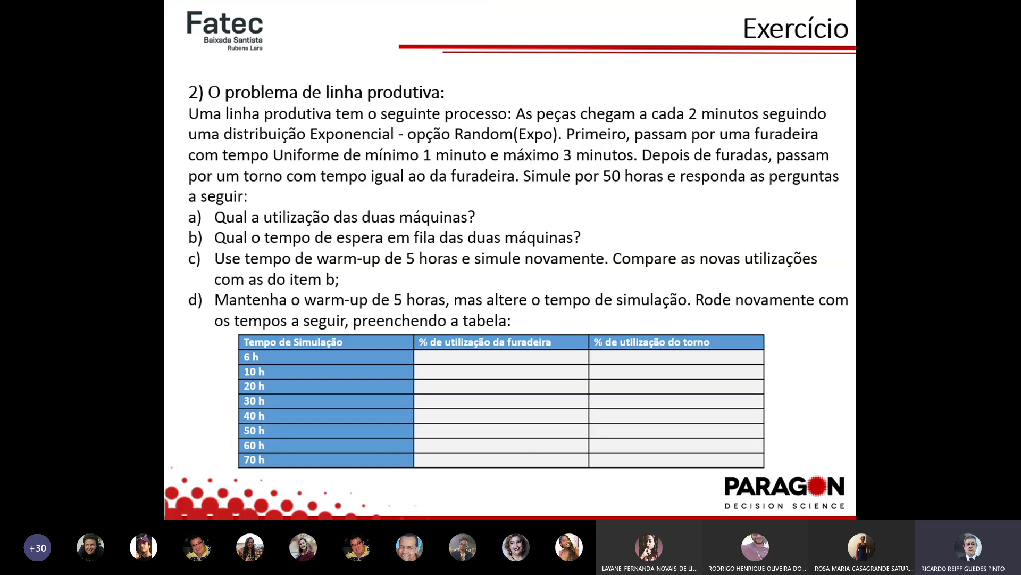